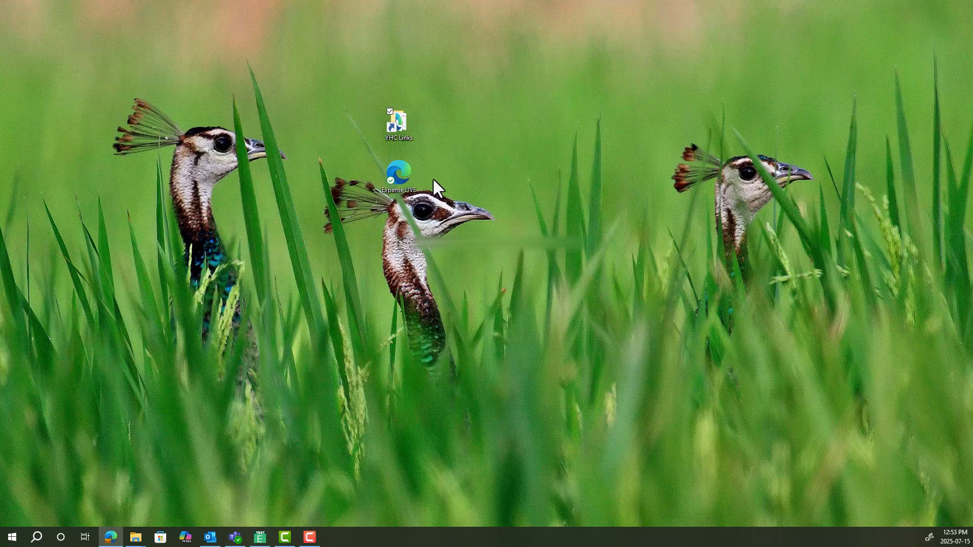
Launch Expanse LIVE from the desktop and maximize both the session launcher and the Acute Status Board window
double_click(409, 175)
drag(61, 169, 330, 169)
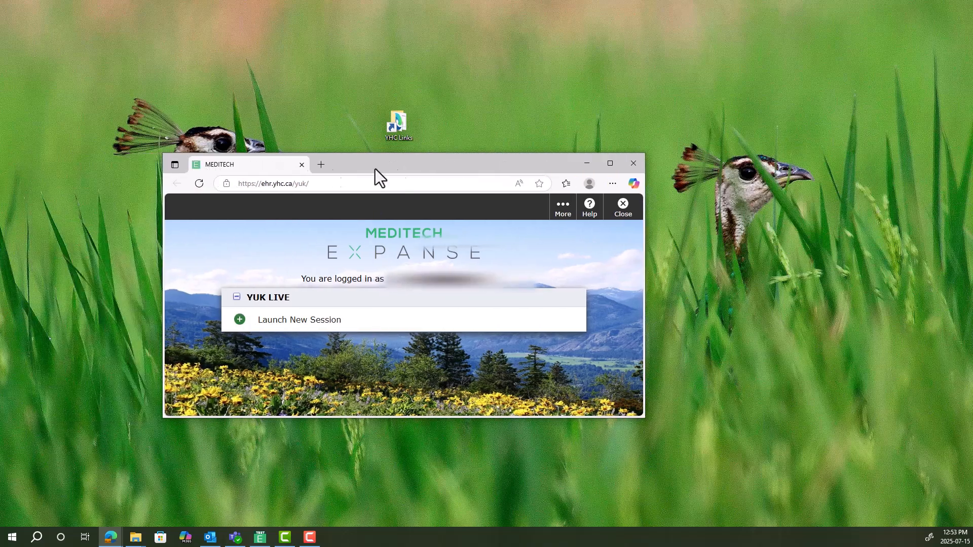
click(607, 166)
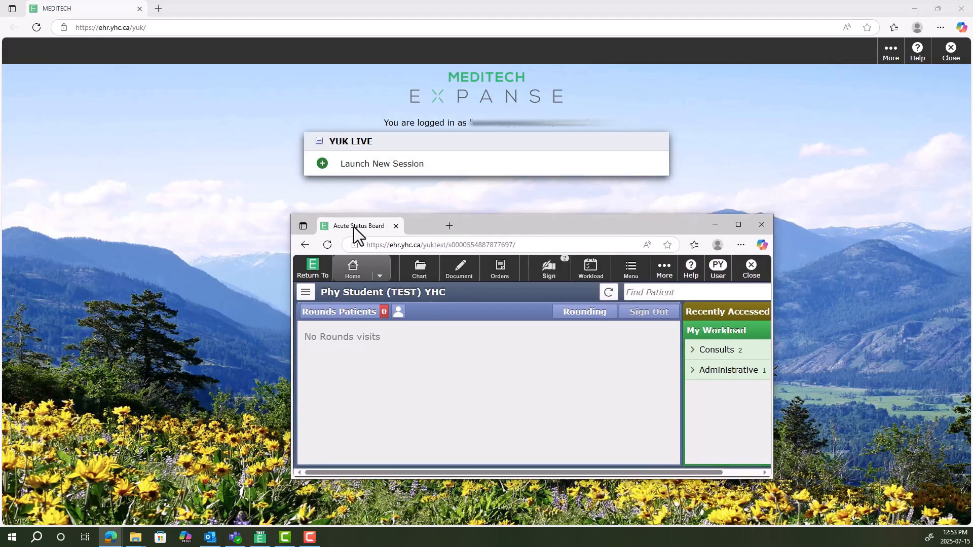
click(738, 218)
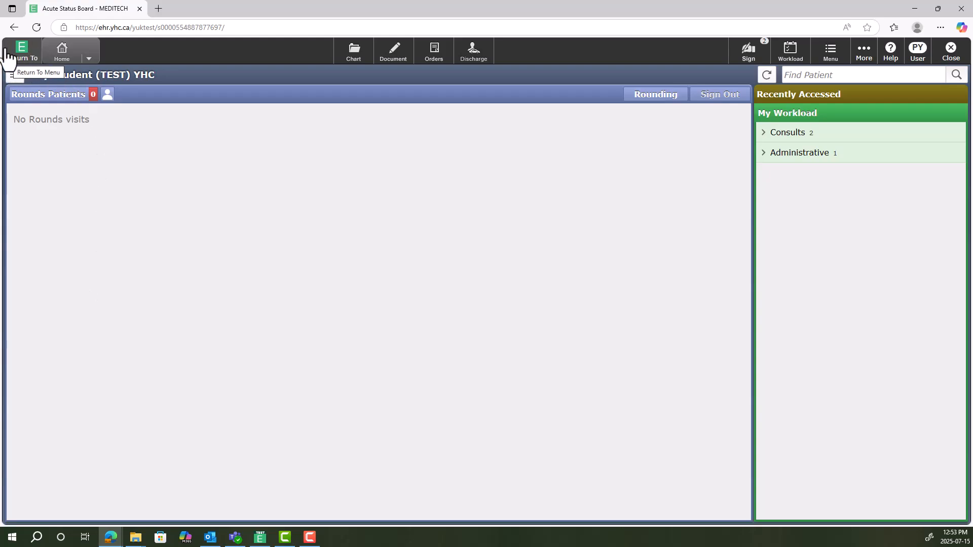
View the list of open screens, and switch the home screen to the ED Tracker and back to the Acute Status Board
click(28, 57)
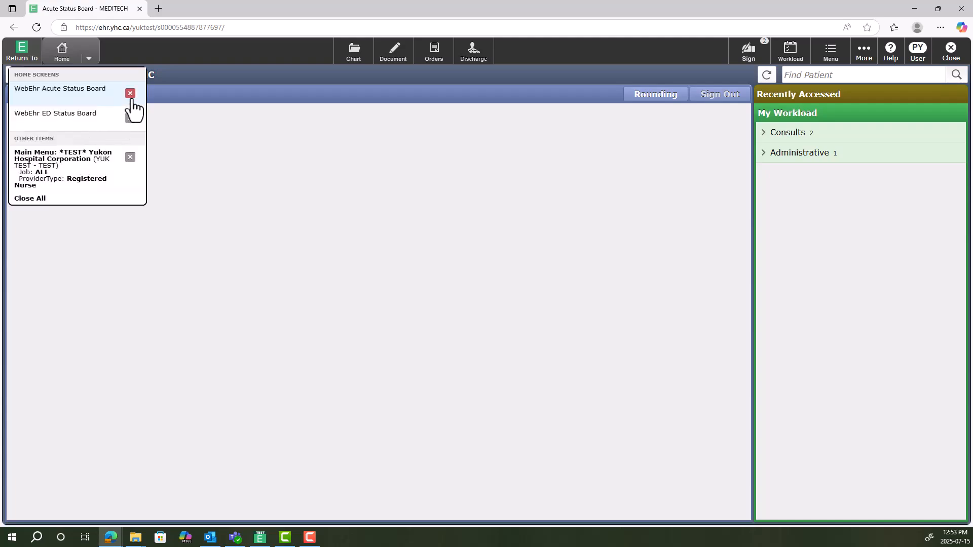
click(128, 49)
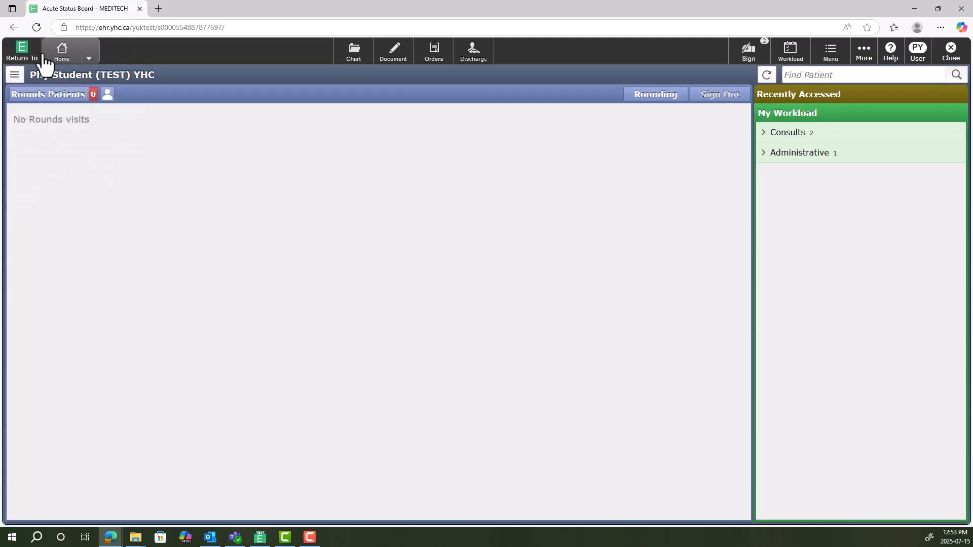
click(90, 60)
click(98, 77)
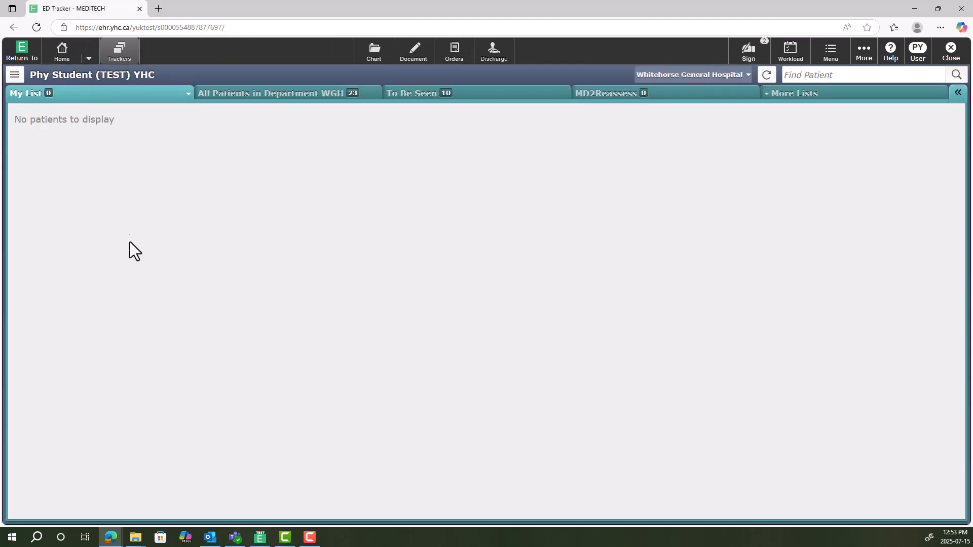
click(90, 60)
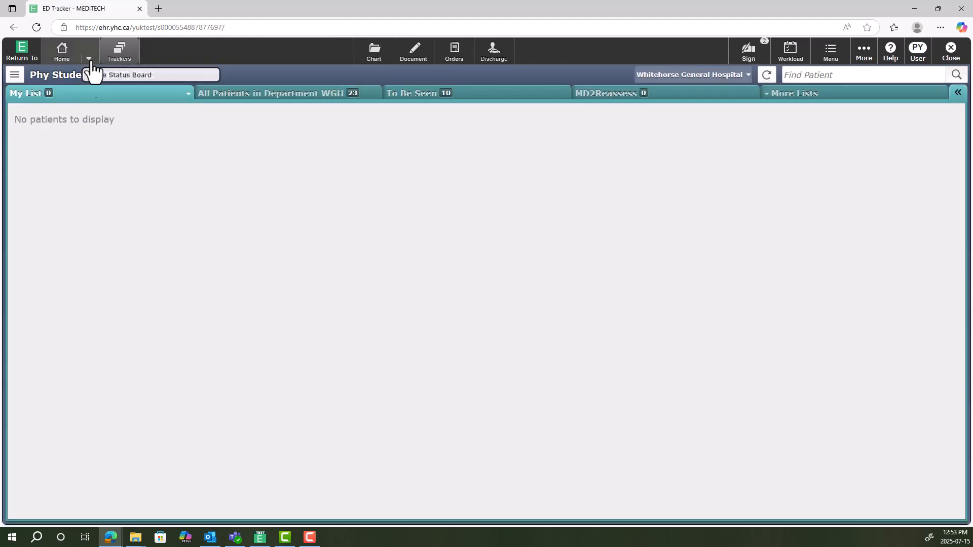
click(101, 81)
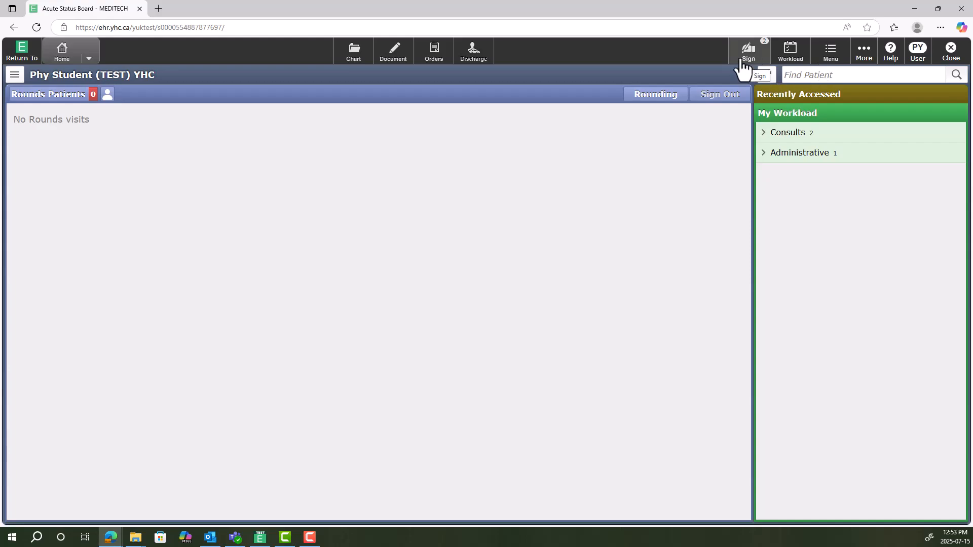
View the Admission Note awaiting signature in the Sign List and return to the status board
click(766, 48)
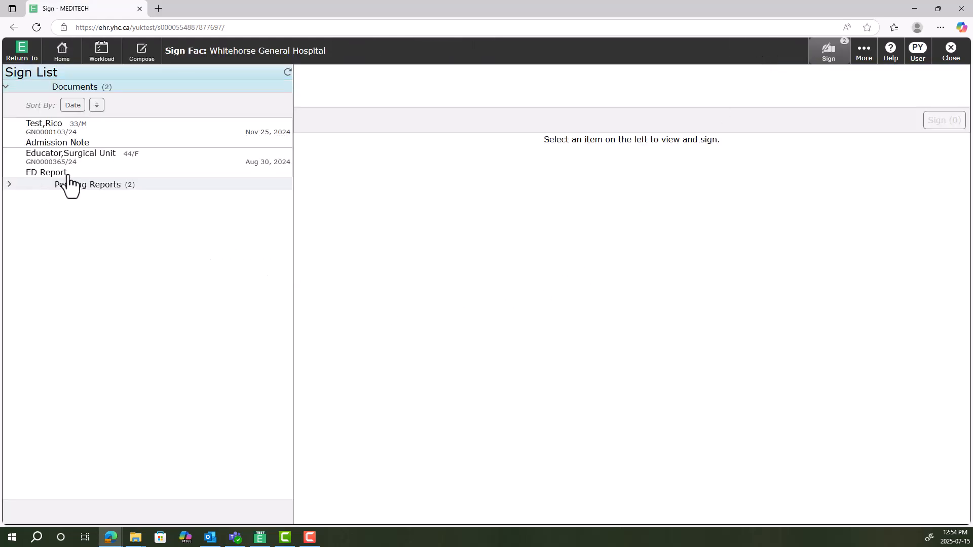
click(84, 165)
click(93, 146)
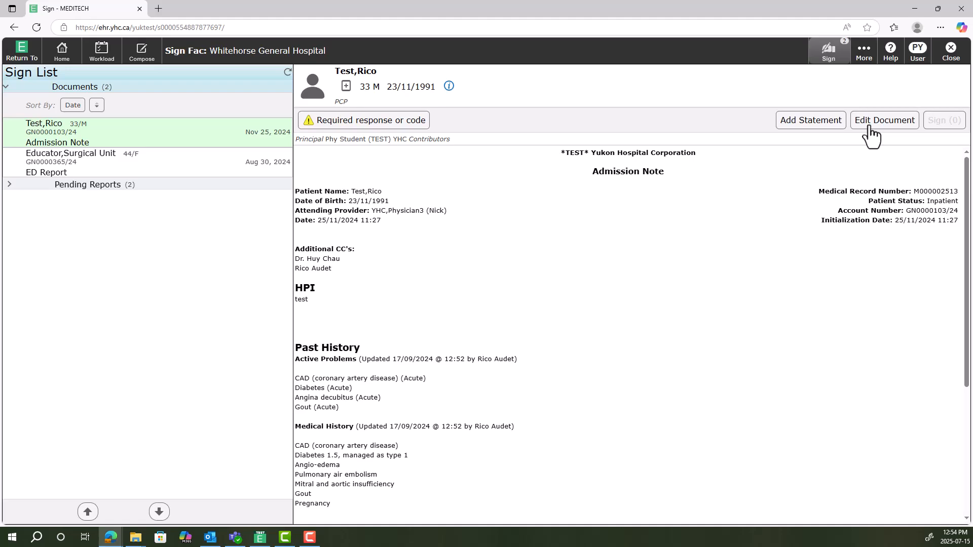
click(953, 56)
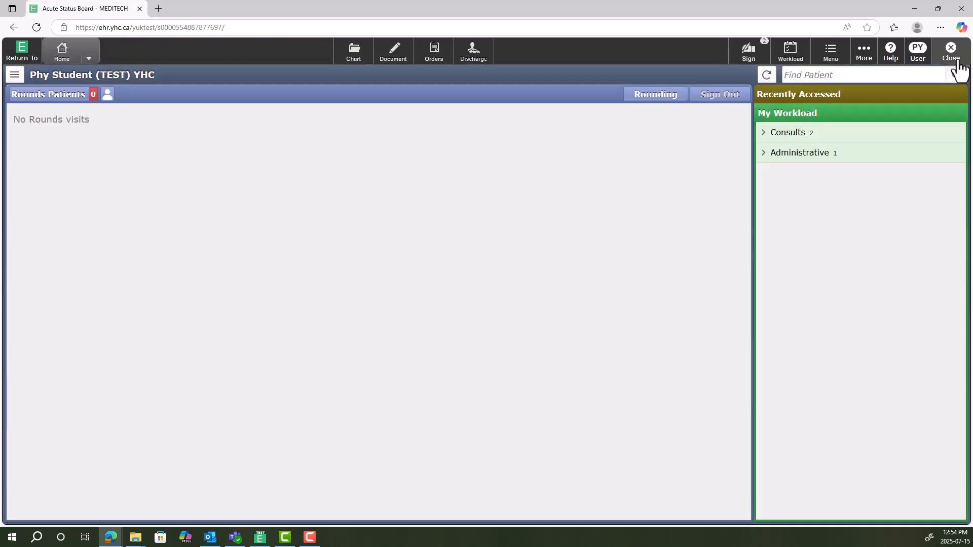
Examine the extra functions and help options, and bring up and dismiss the issue-reporting choice
click(837, 58)
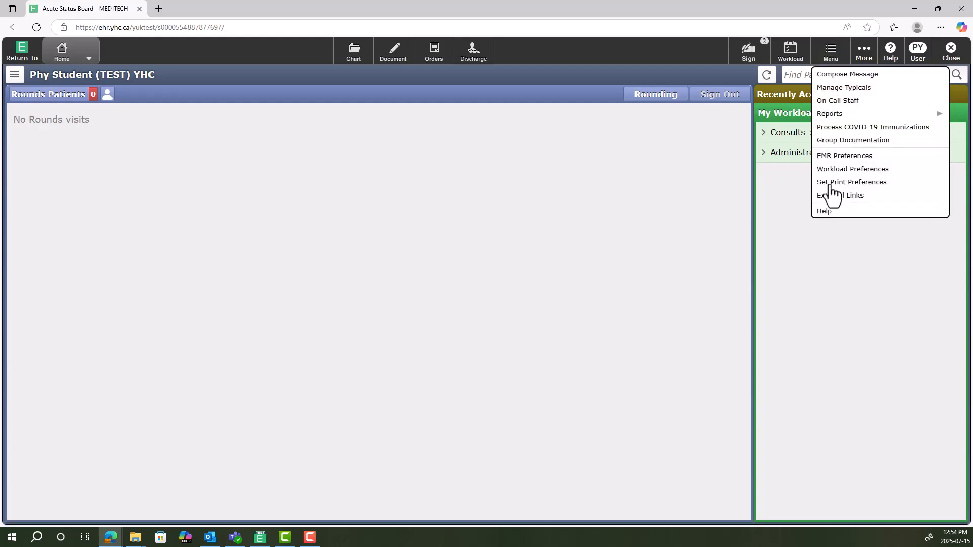
click(763, 196)
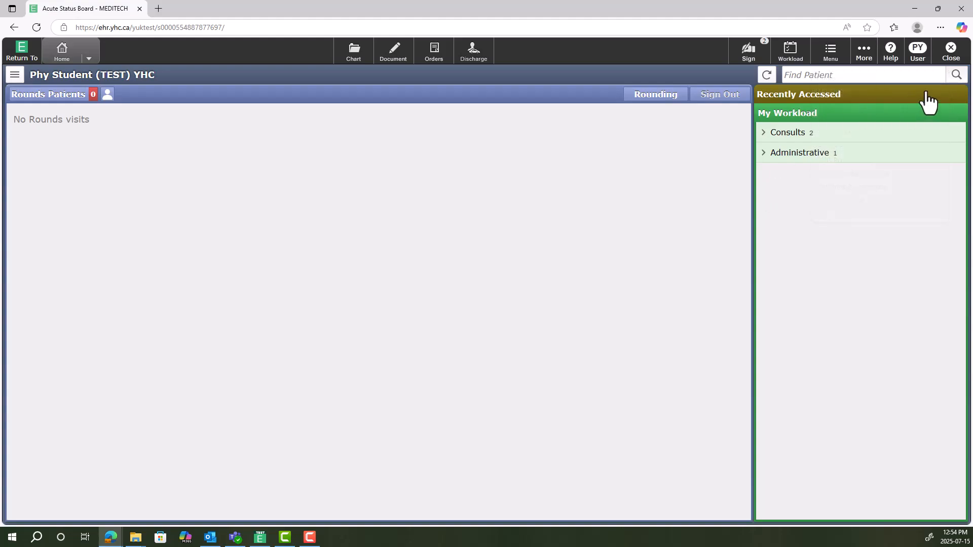
click(893, 62)
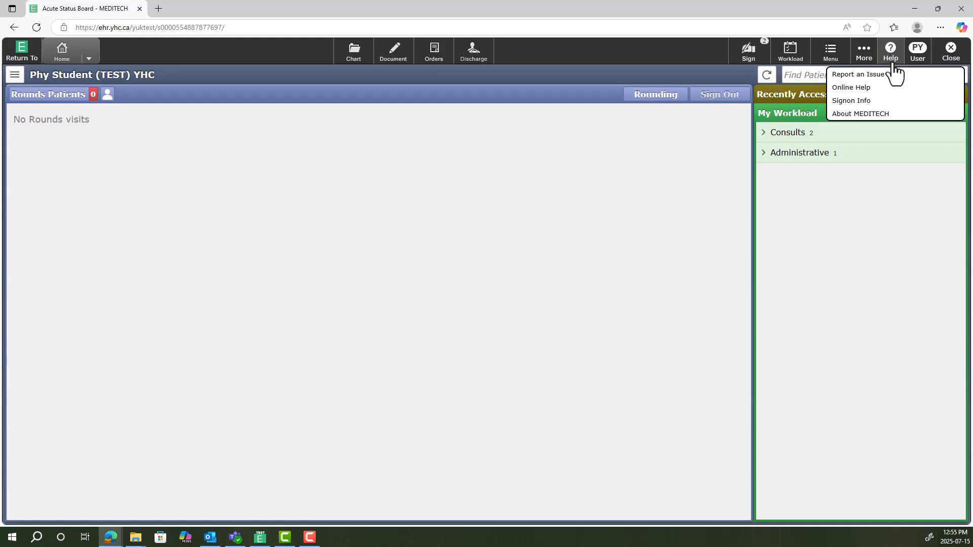
click(880, 75)
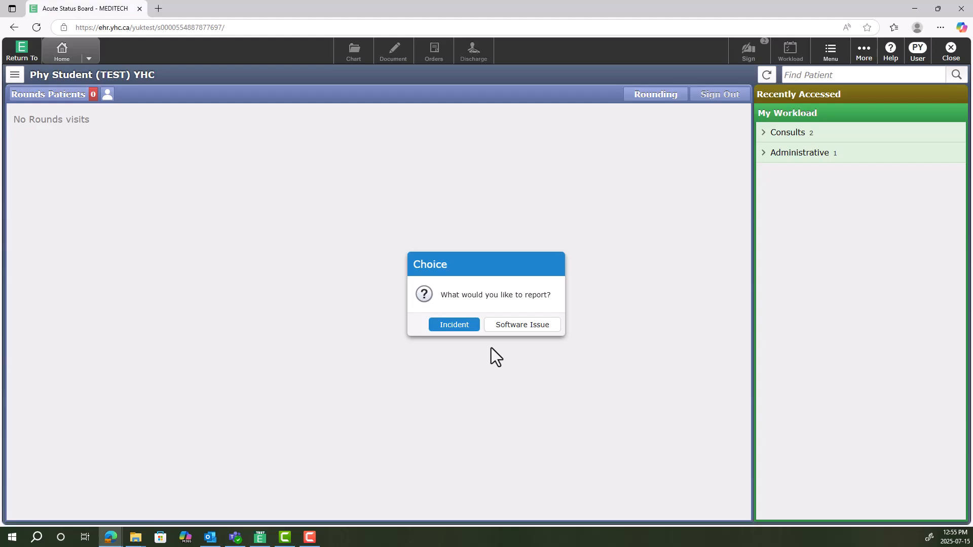
click(606, 310)
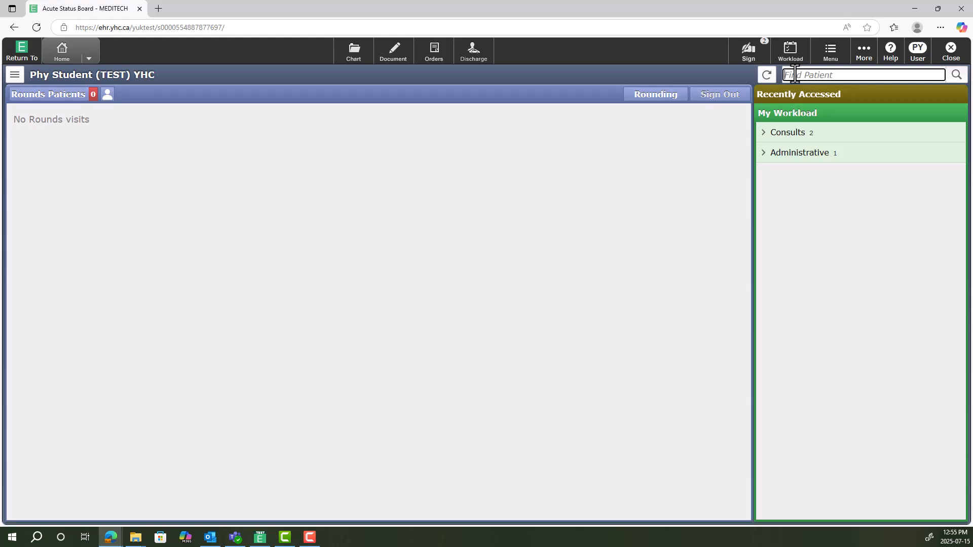
Find the demo patient by name and look at the chart's visit selection, cancelling it and returning to the status board
text(educator,demo)
key(Return)
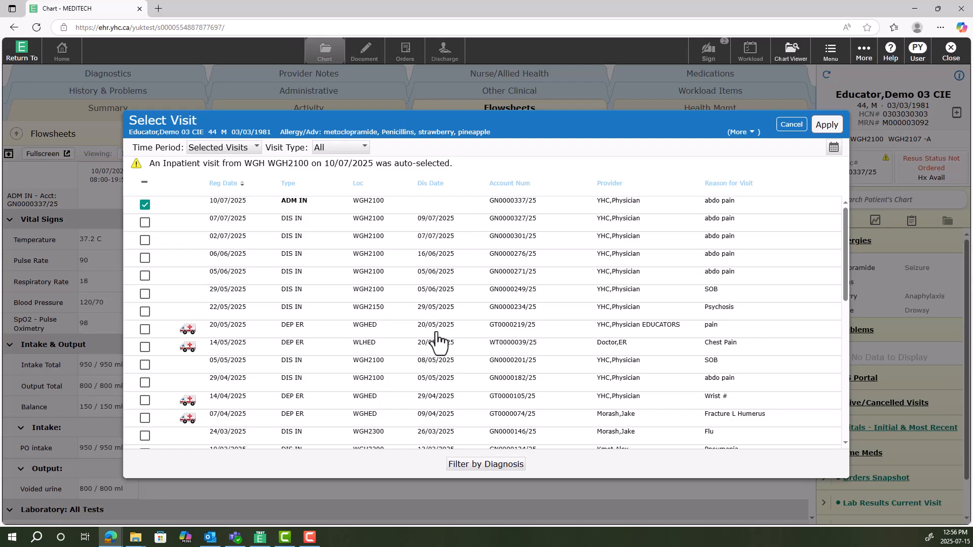
click(791, 124)
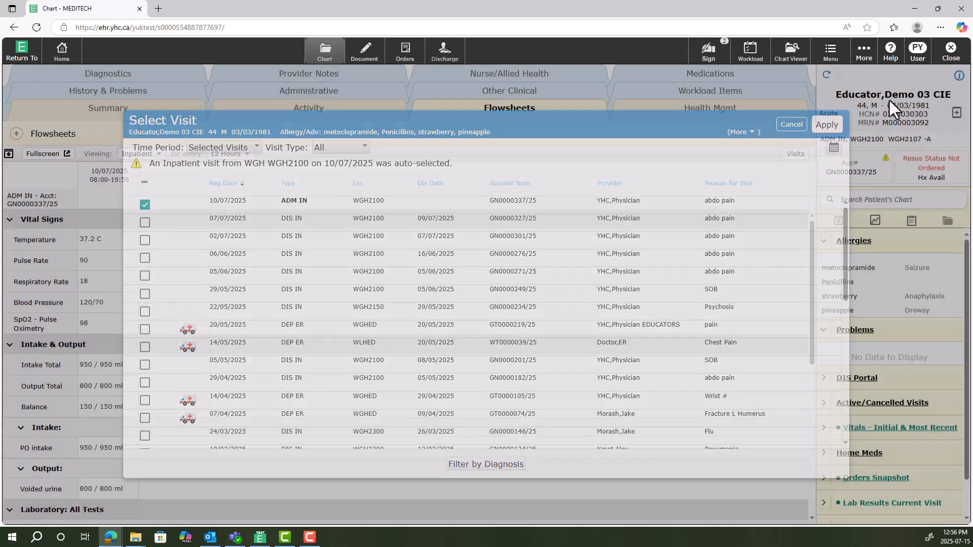
click(951, 51)
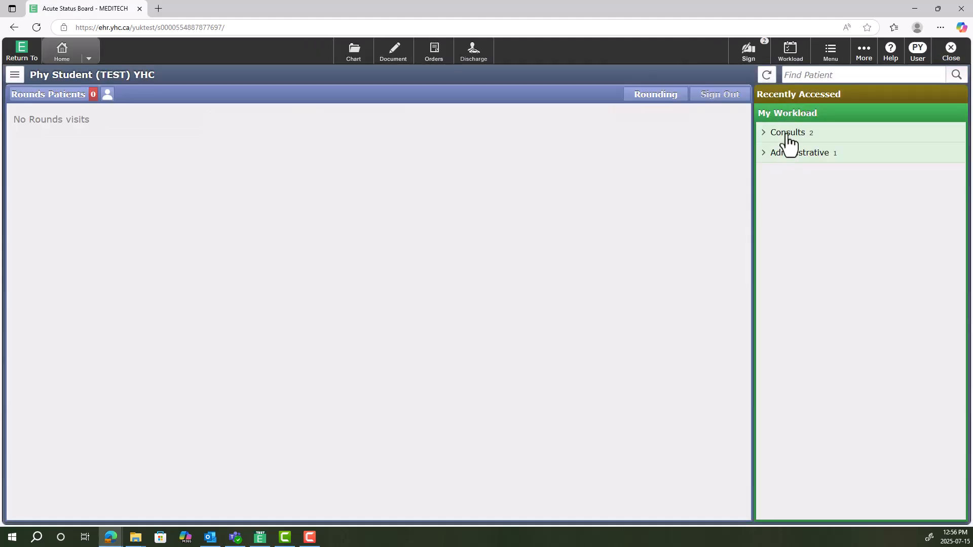
View the Recently Accessed patients list and switch back to My Workload
click(803, 98)
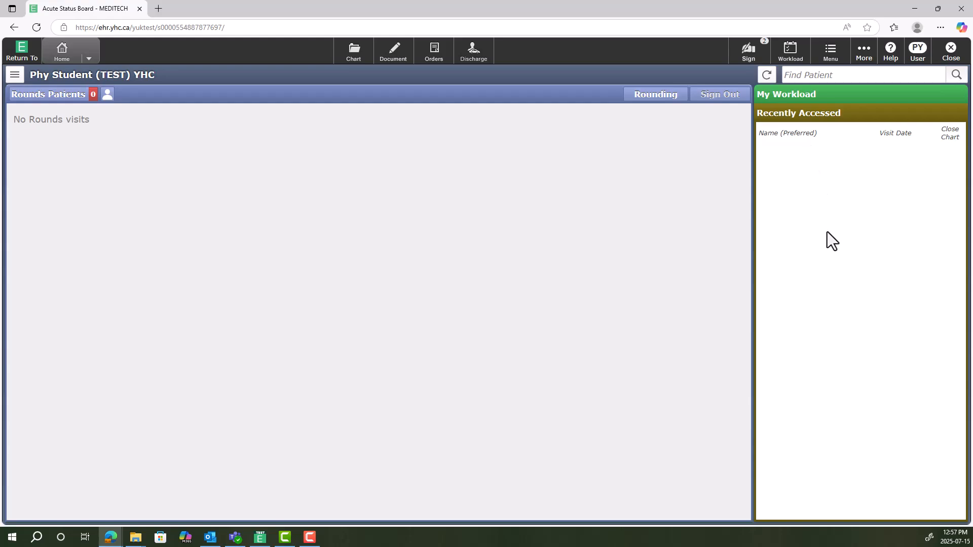
click(784, 101)
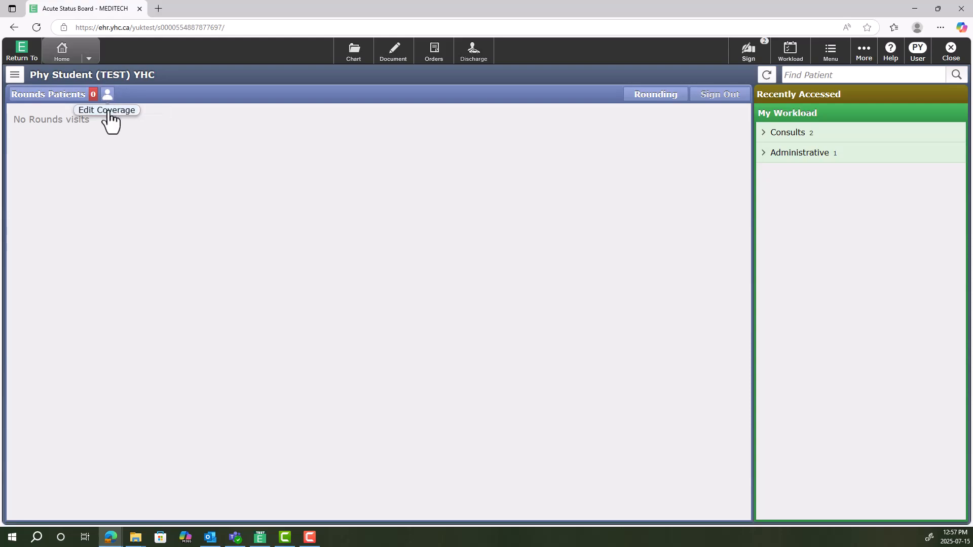
Build coverage for the Rounds Patients list with the provider YHC,Physician EDUCATORS and save it
click(108, 113)
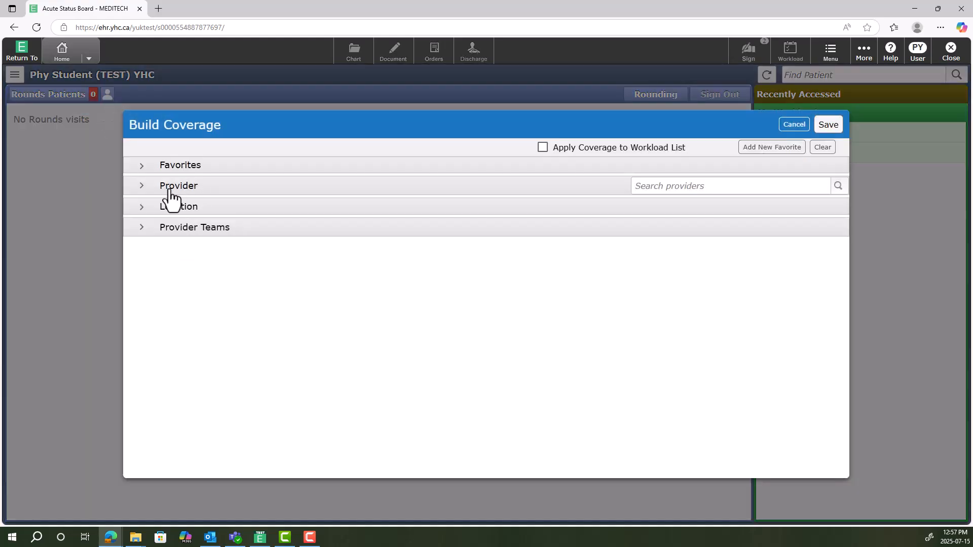
click(648, 186)
text(yhc,phy)
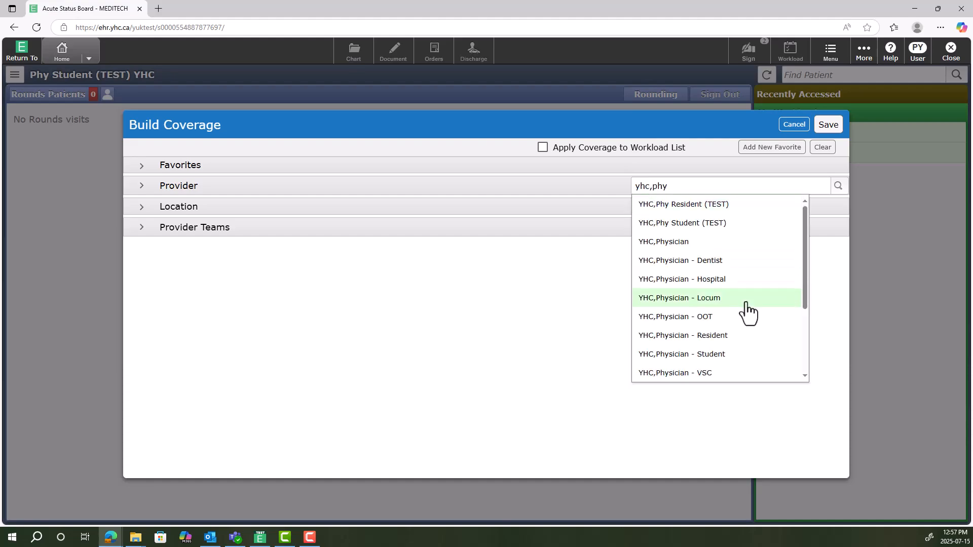
scroll(730, 362, down, 1)
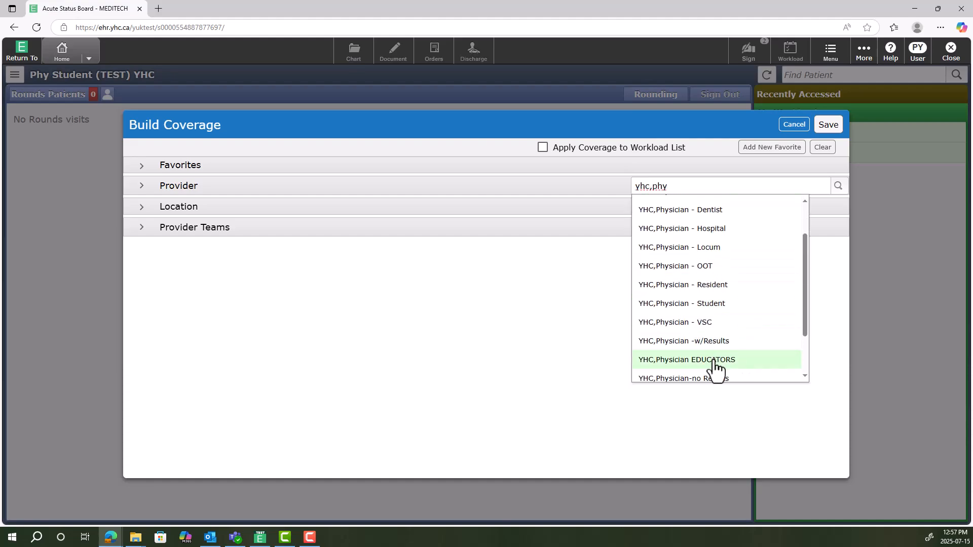
click(715, 359)
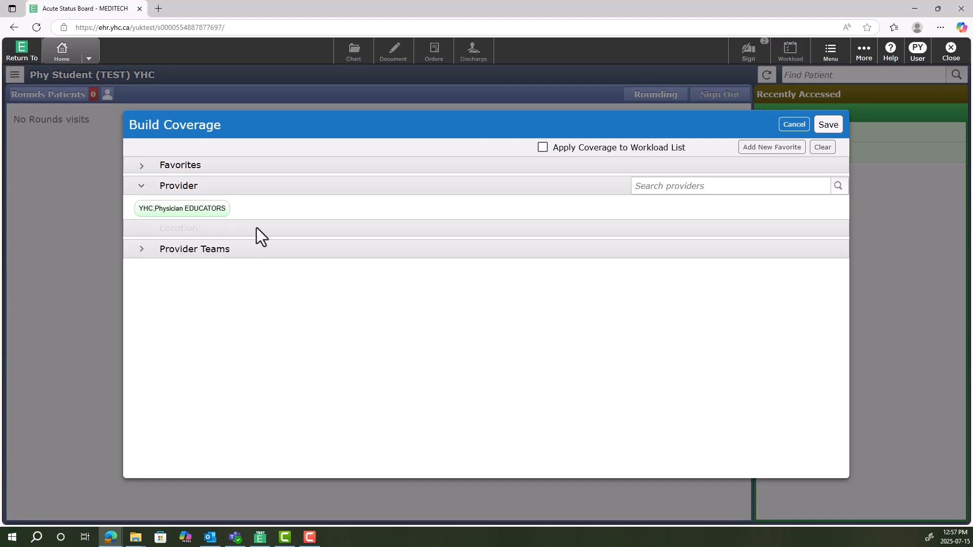
click(832, 128)
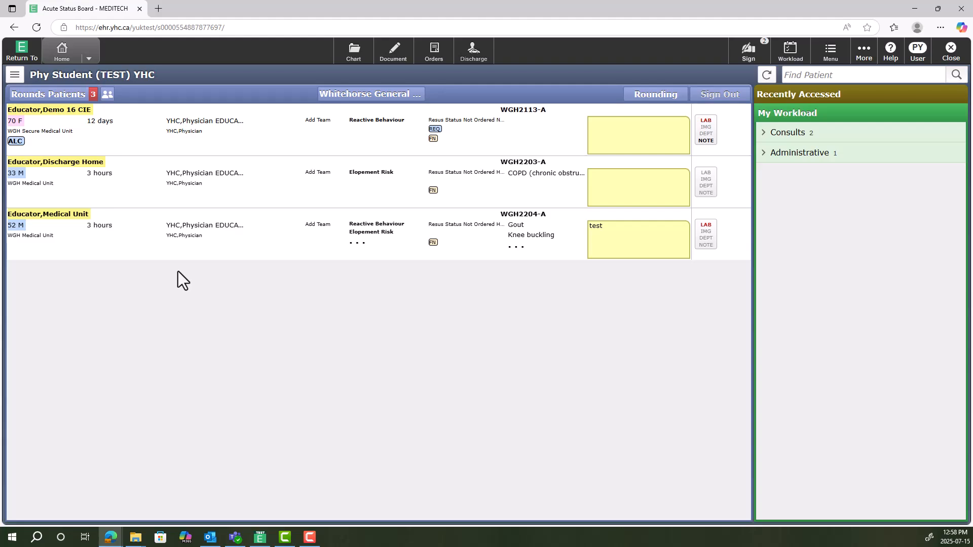
Preview the rounds report in the YHC Physician Rounds List format for all facilities and patients, enlarge it, and close it
click(16, 76)
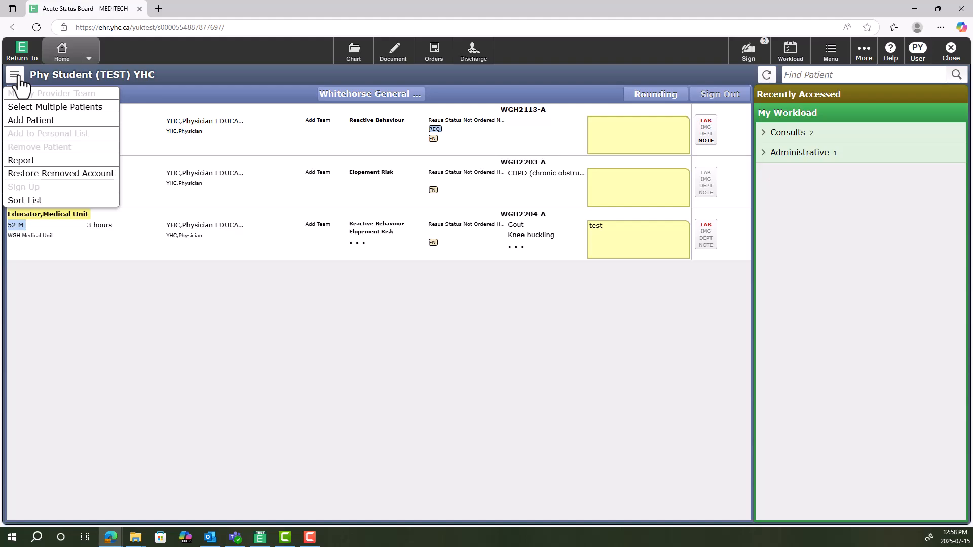
click(36, 161)
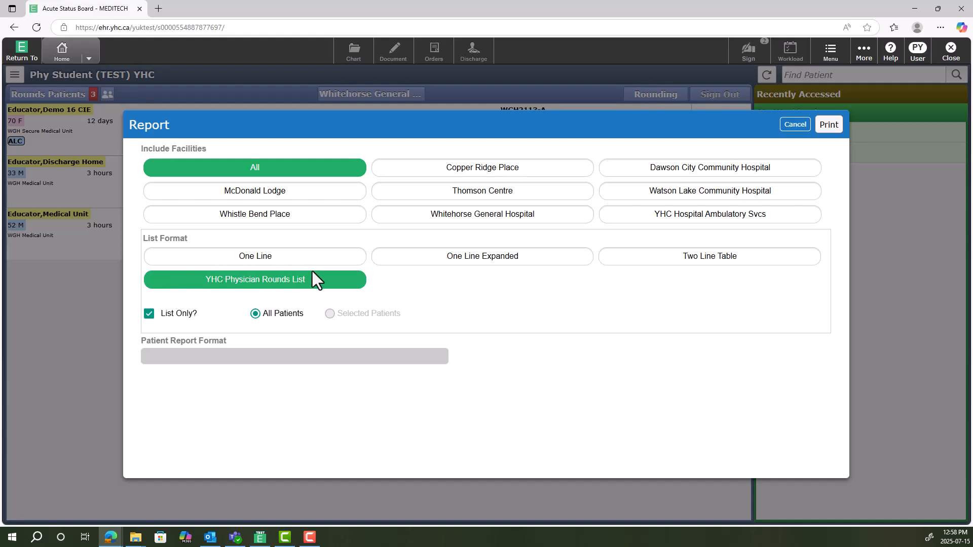
click(830, 125)
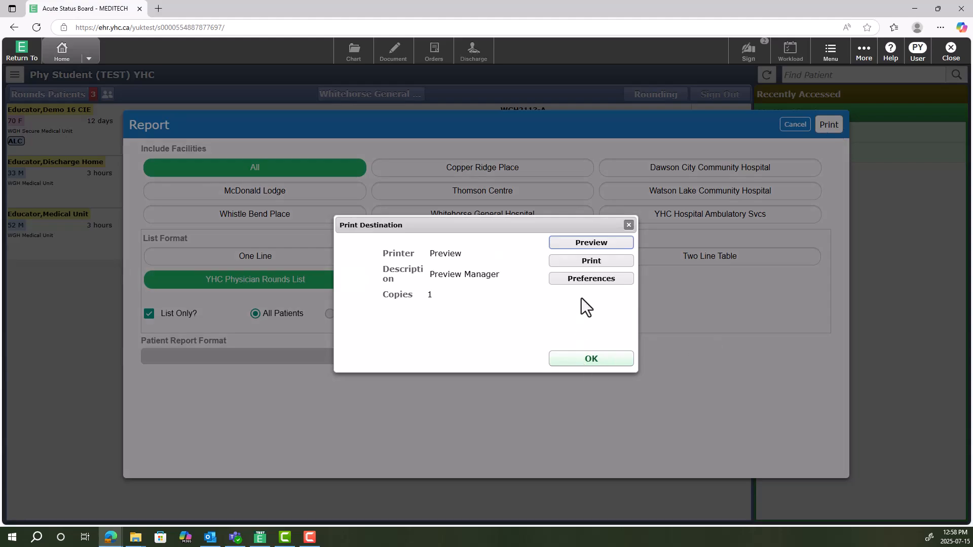
click(583, 359)
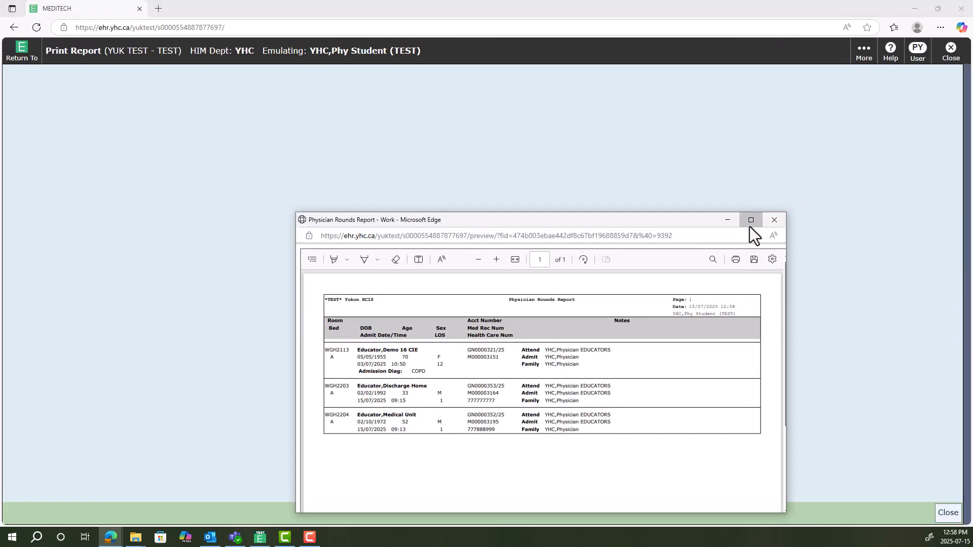
click(750, 221)
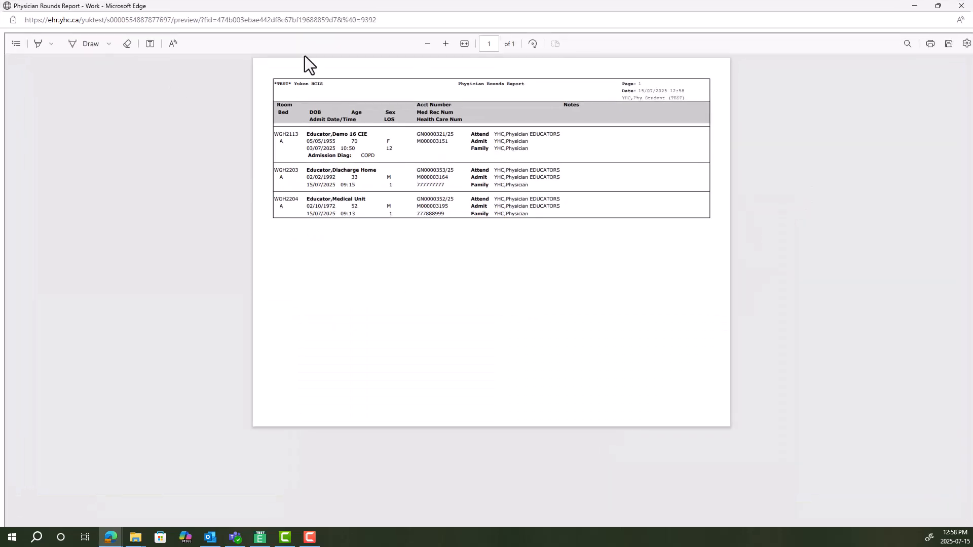
click(445, 44)
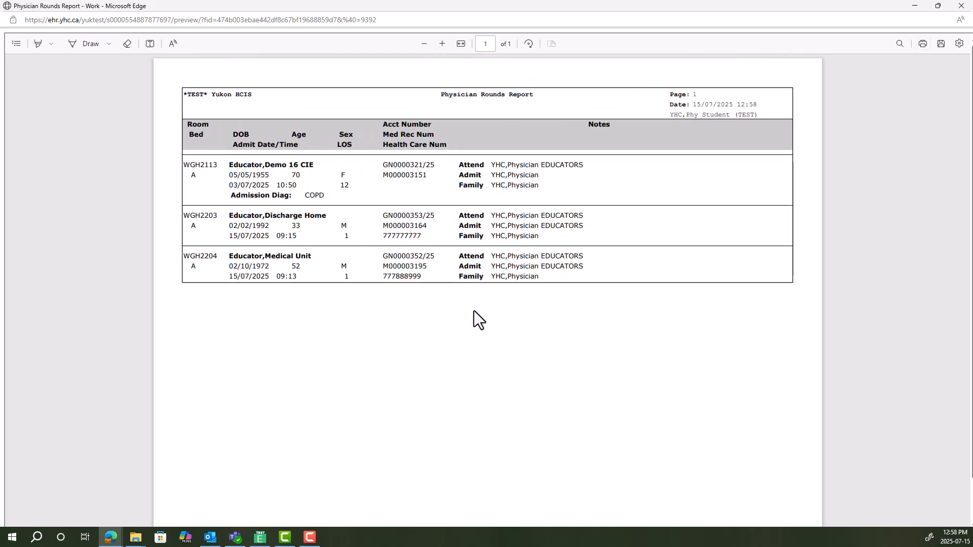
click(962, 6)
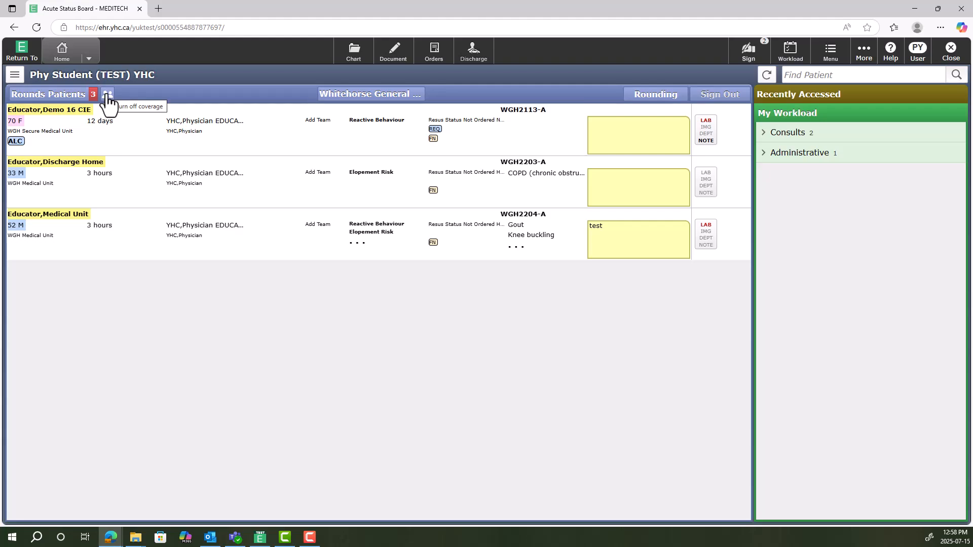
Clear the Rounds Patients coverage, choose WLCH Inpatients under Watson Lake Community Hospital, and cancel without saving
click(107, 95)
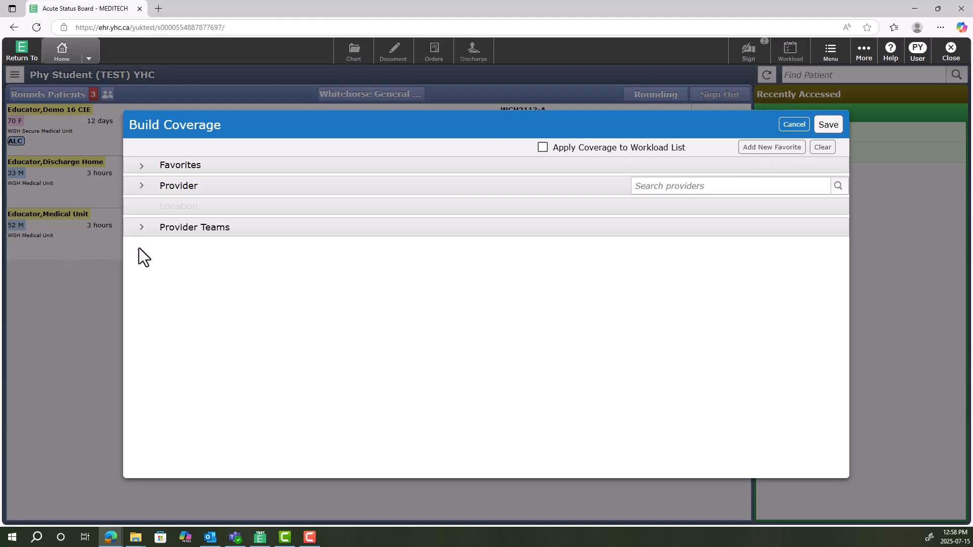
click(816, 150)
click(138, 208)
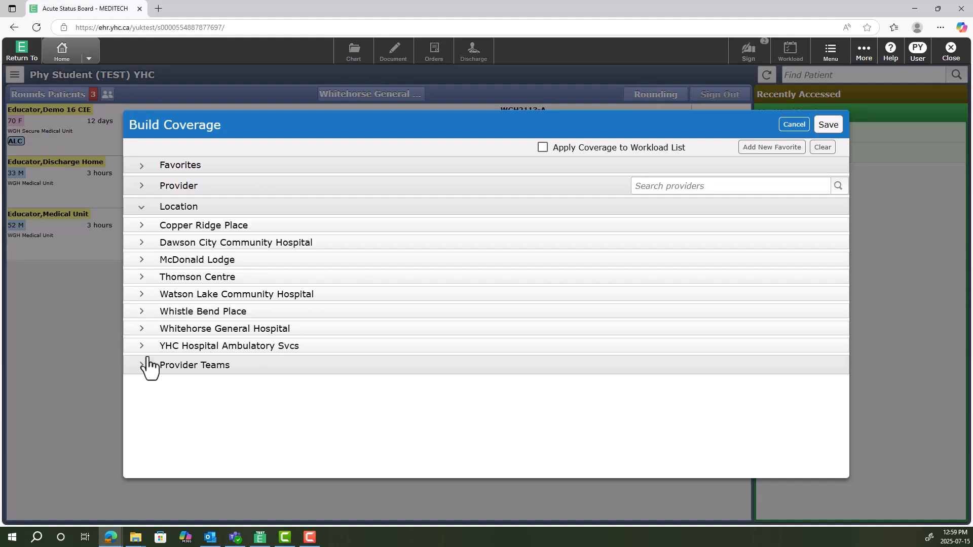
click(141, 295)
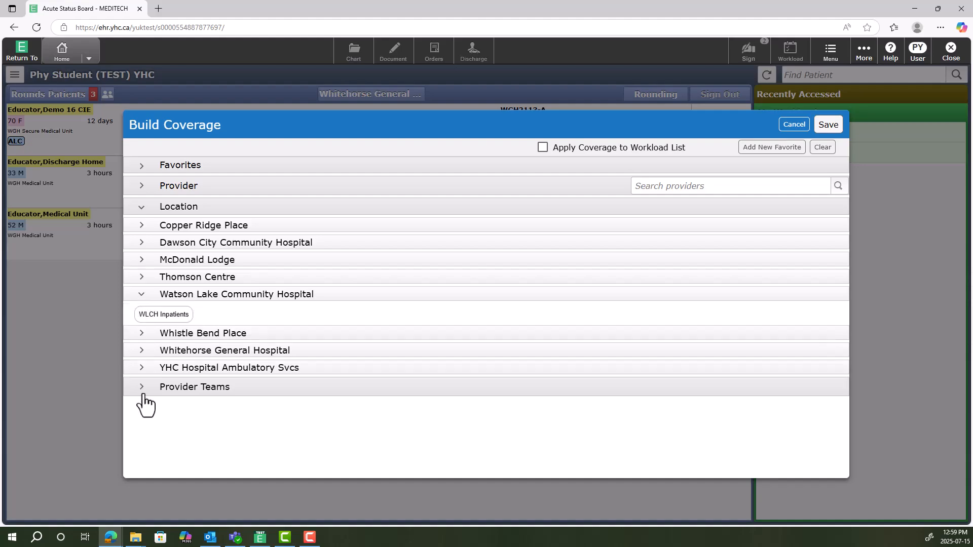
click(163, 315)
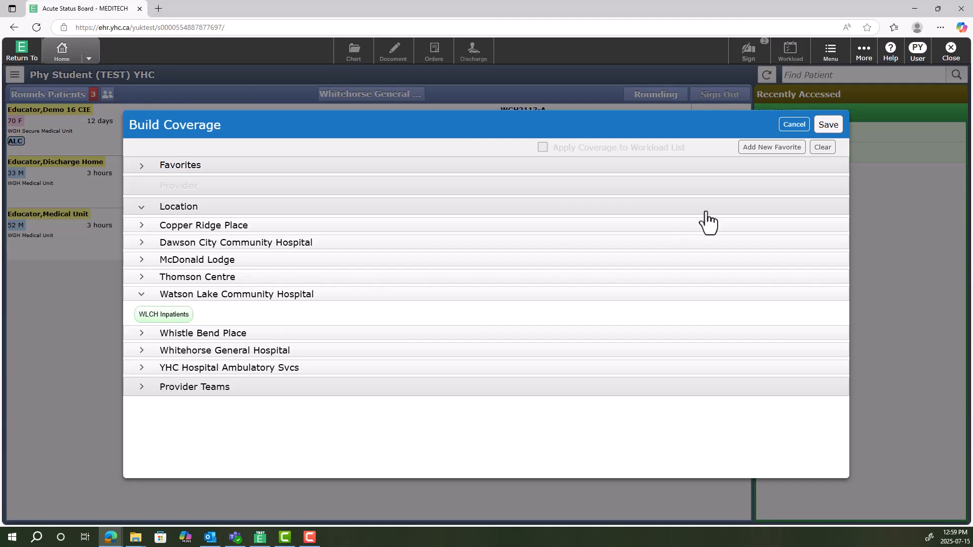
click(792, 126)
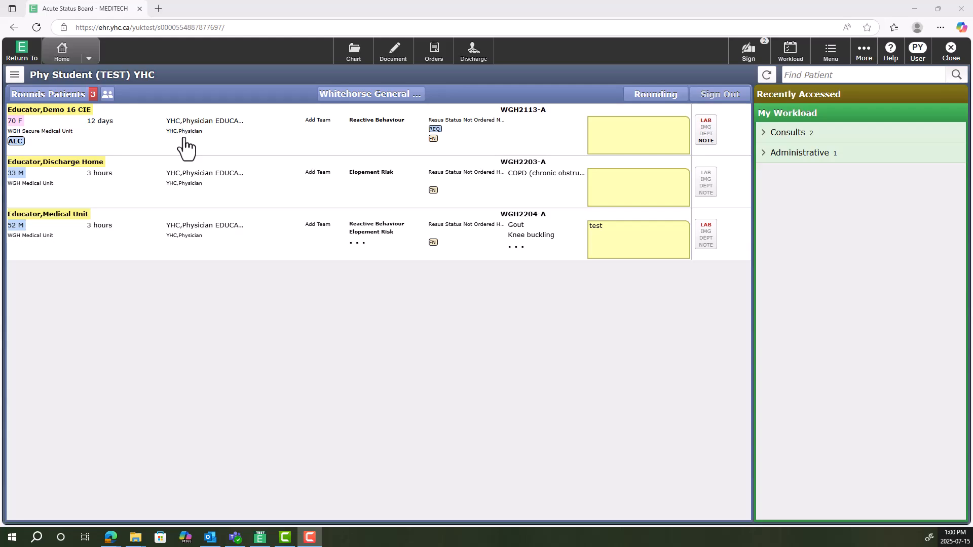
For the patient in WGH2113-A, add "test" to the Reactive Behaviour comment, browse the available special indicators, and discard the changes
click(382, 122)
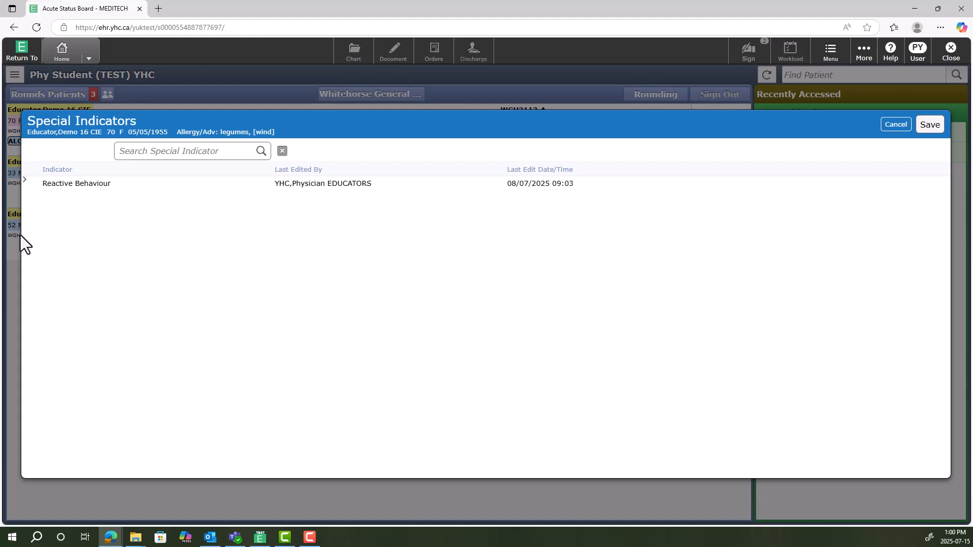
click(24, 180)
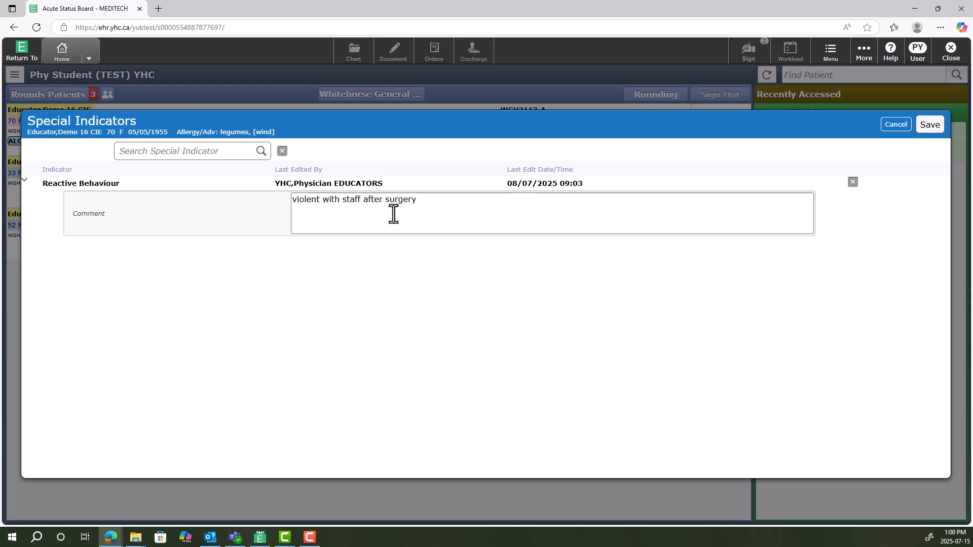
click(433, 207)
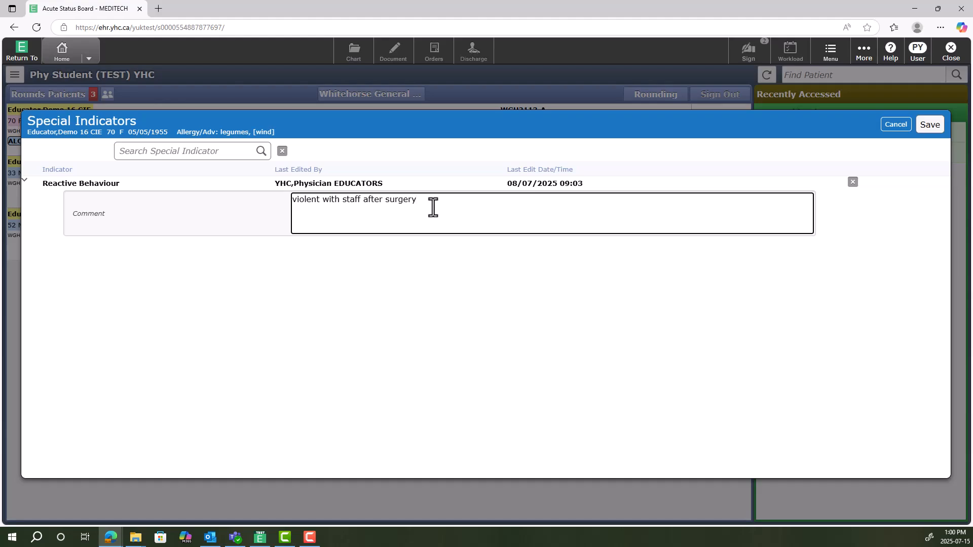
text(test)
click(147, 155)
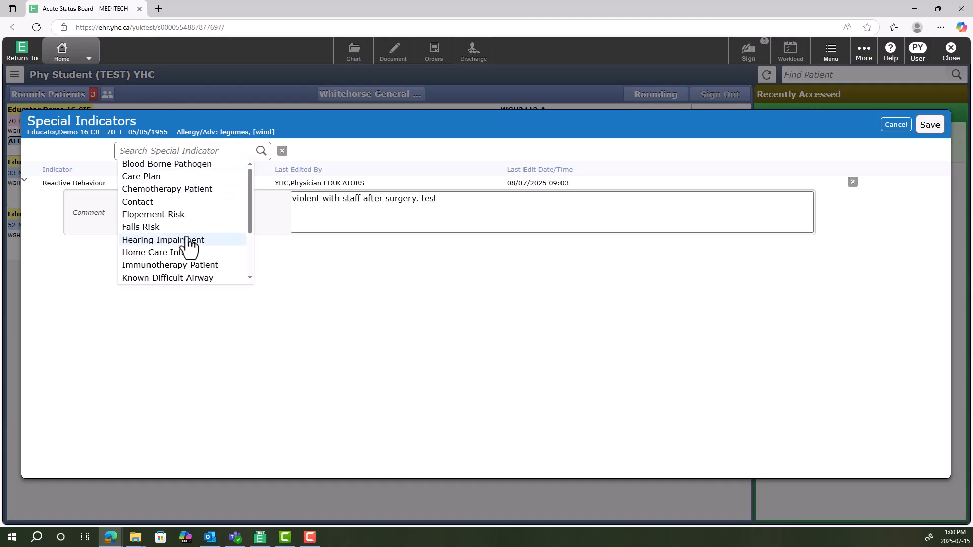
scroll(187, 244, down, 3)
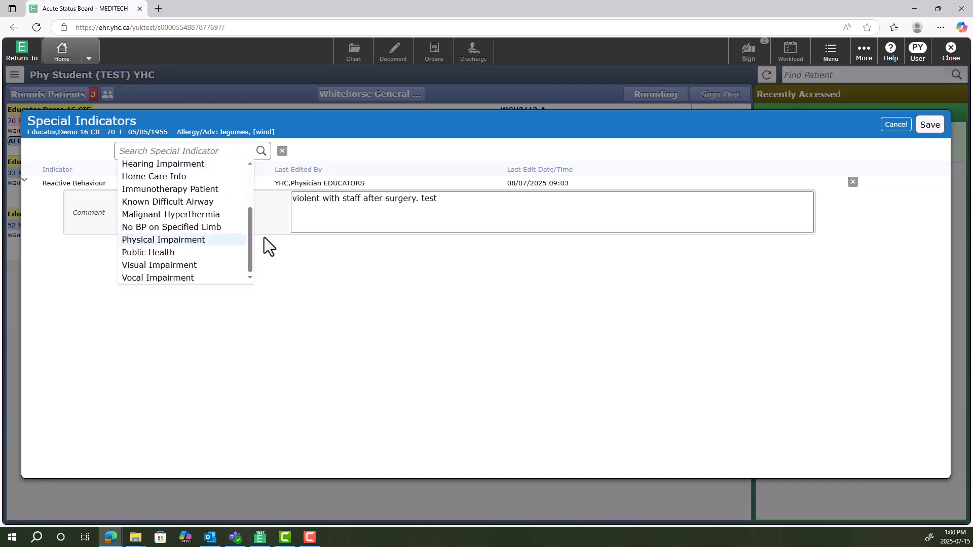
click(895, 125)
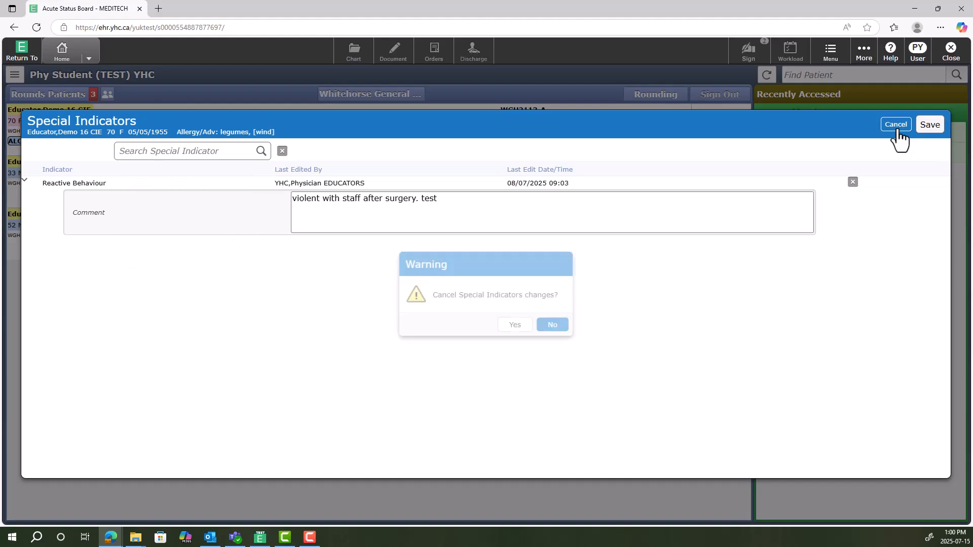
click(515, 326)
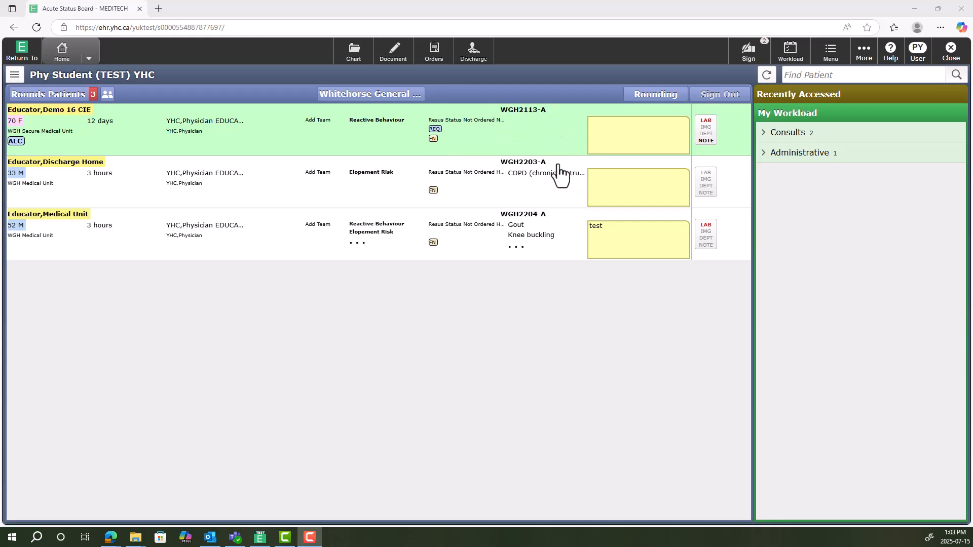
View the problems of the patient in WGH2203-A and the full problem list of the patient in WGH2204-A
click(555, 179)
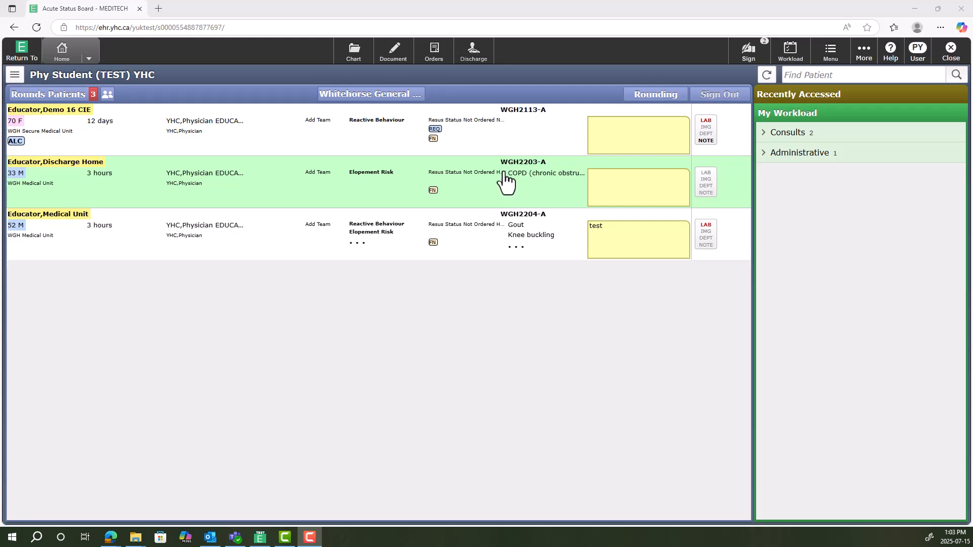
click(518, 248)
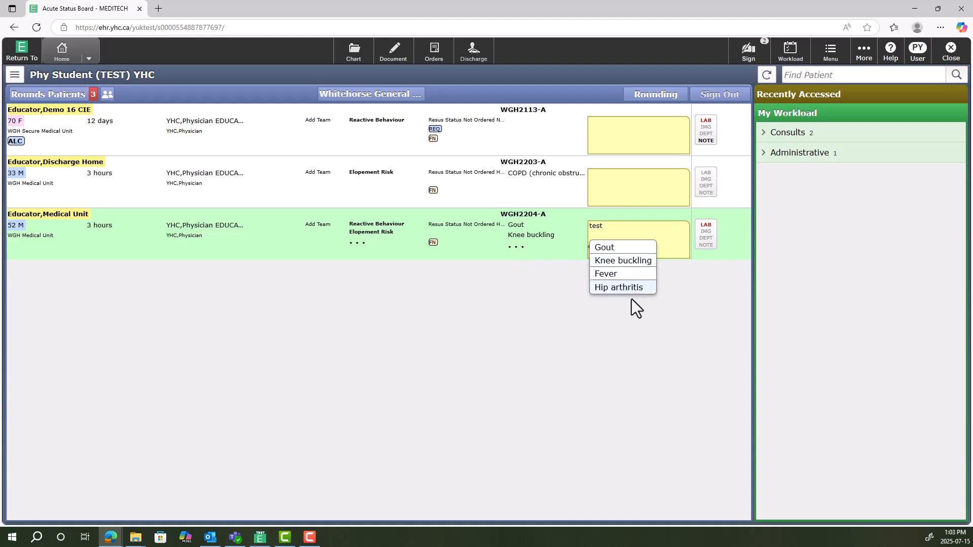
click(595, 331)
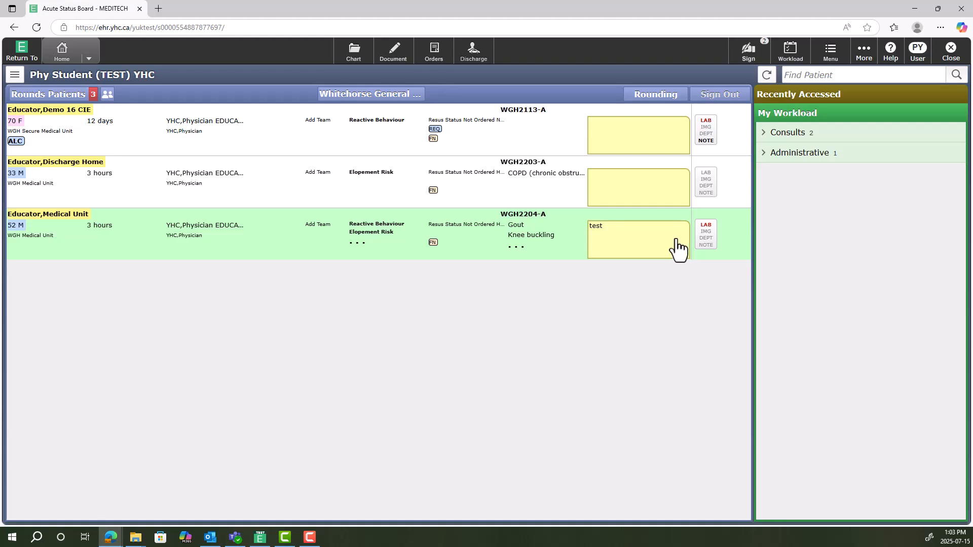
Save "test note" as the personal note for the patient in WGH2204-A, and view that patient's new lab results and General Note
click(603, 244)
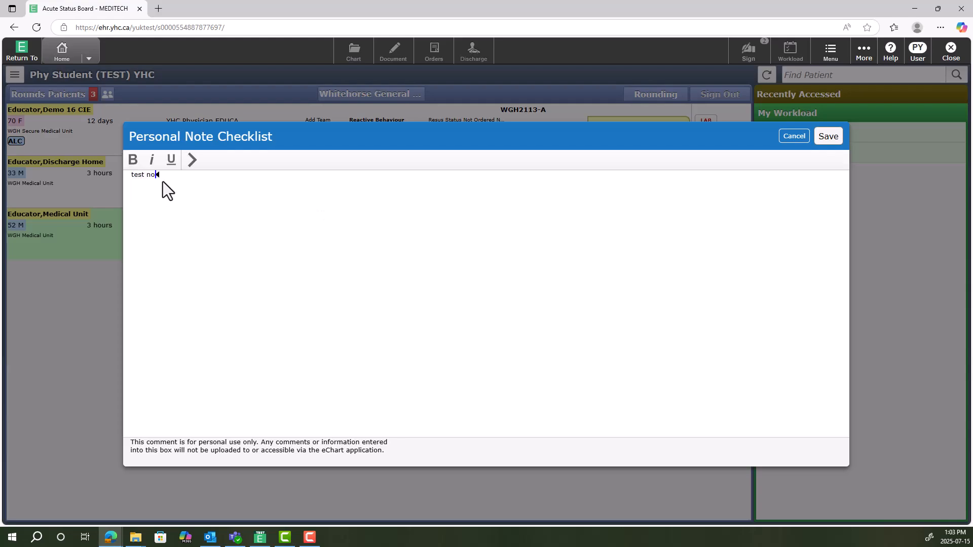
click(828, 136)
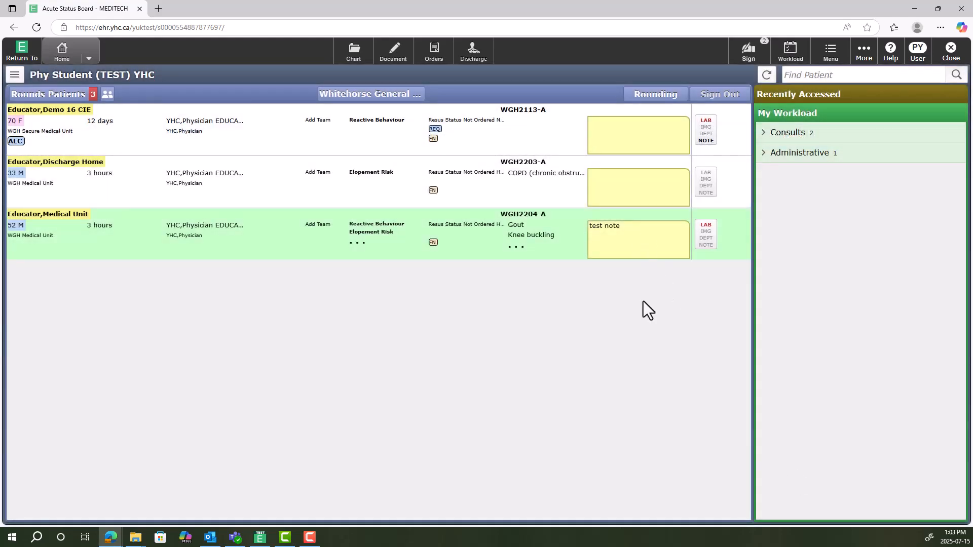
click(708, 228)
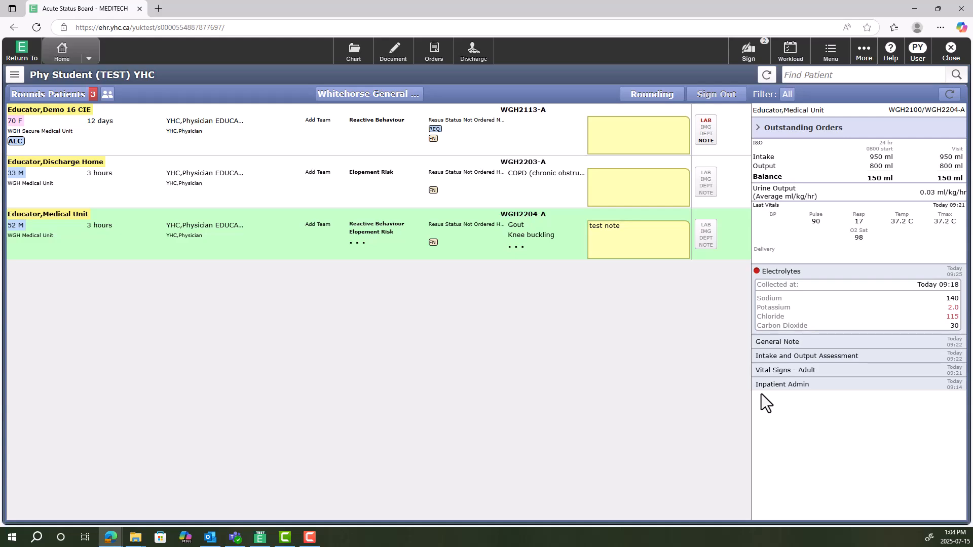
click(791, 345)
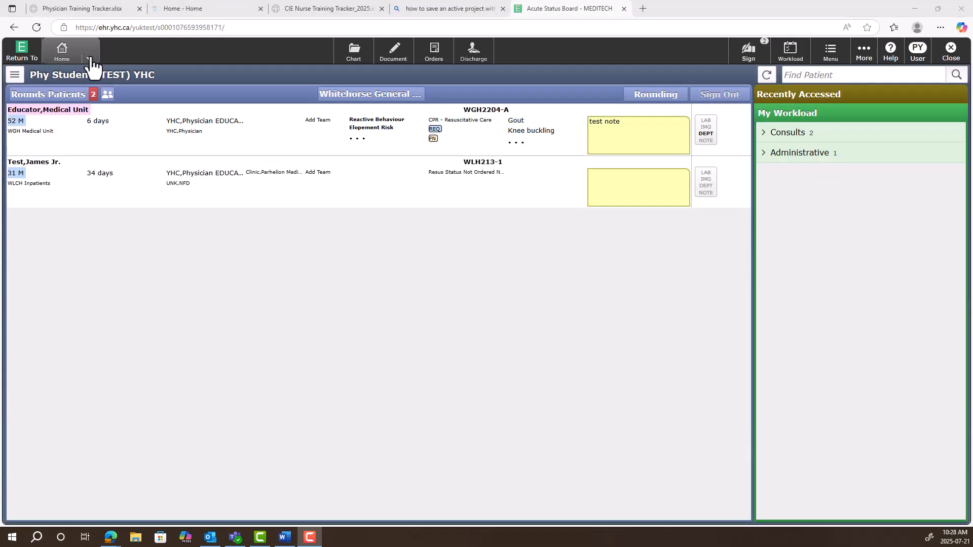
Switch from the status board to the ED Tracker and show the All Patients in Department WGH list
click(89, 58)
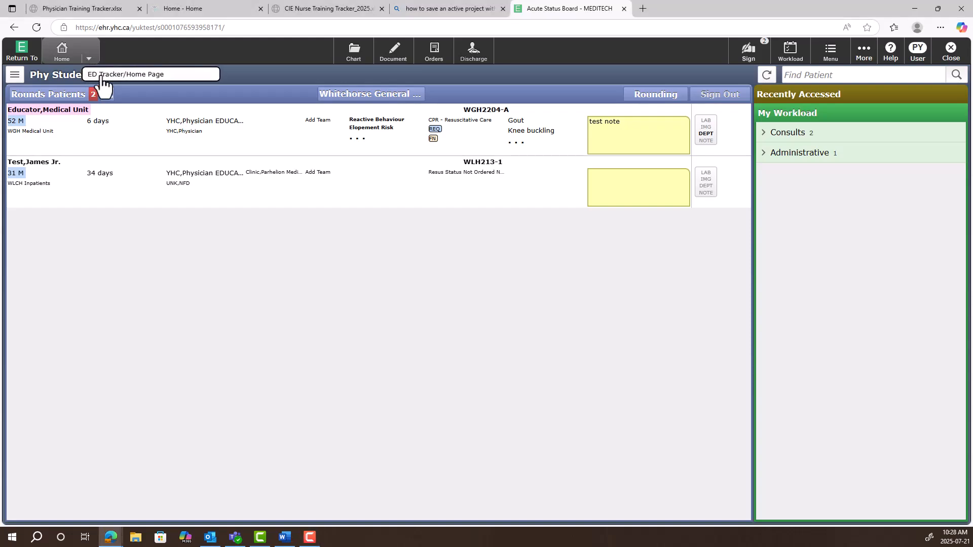
click(103, 76)
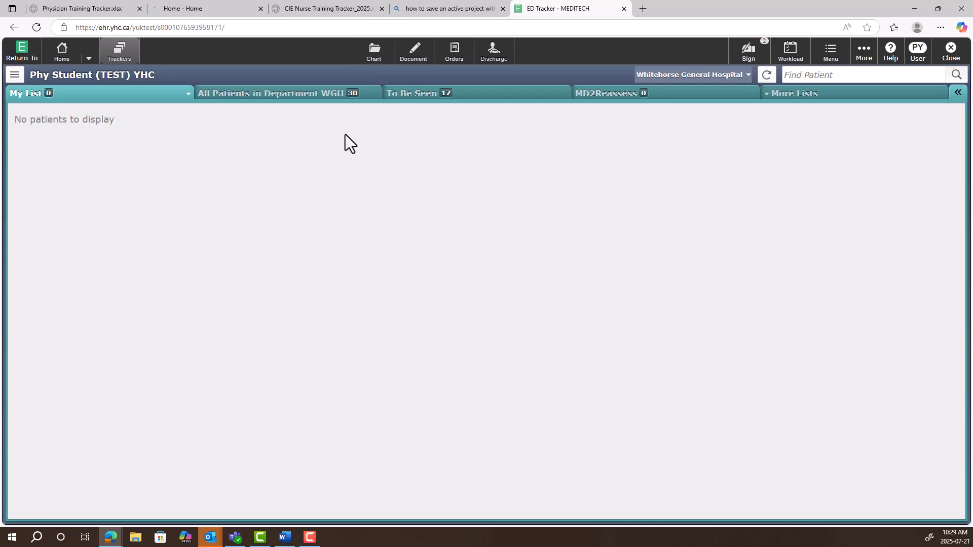
click(344, 95)
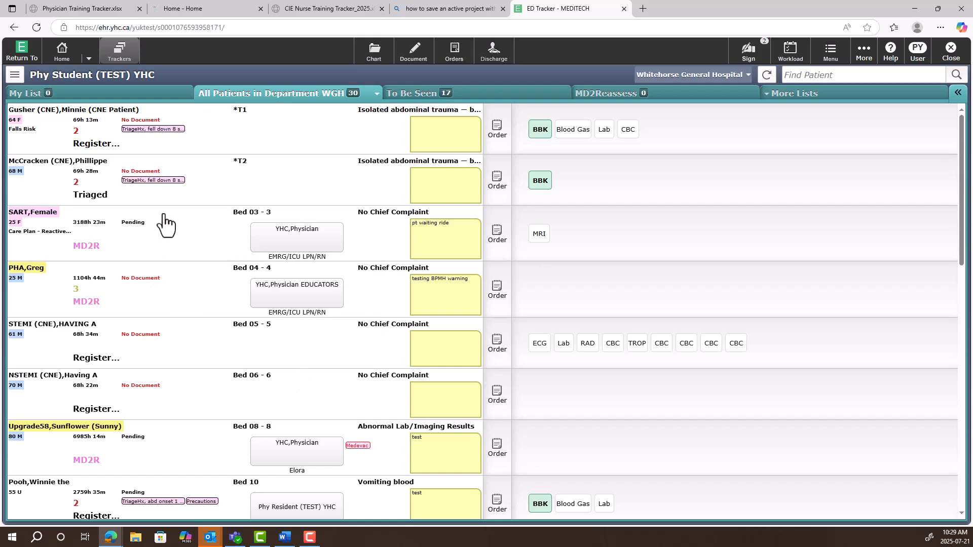
Look at the status options and the triage history for the patient in *T2, leaving the status as it is
click(94, 198)
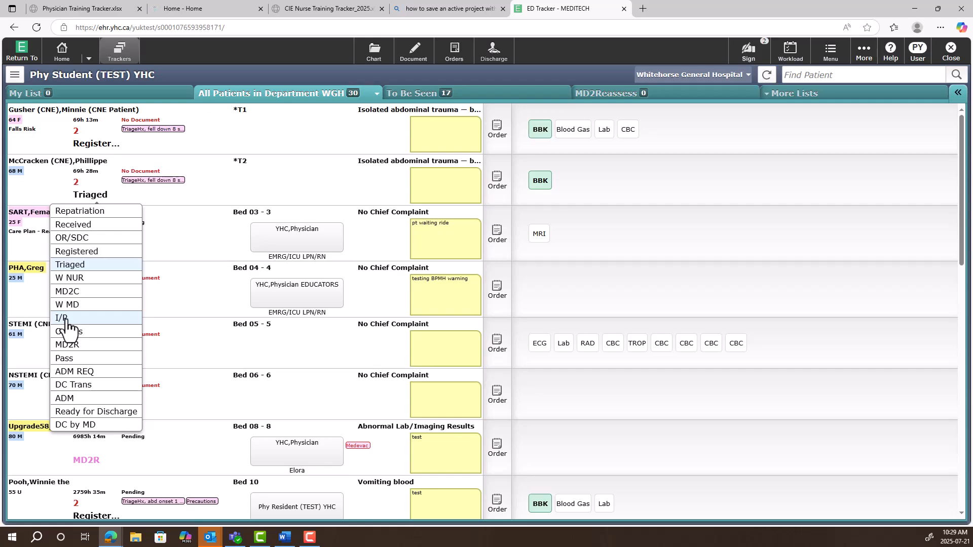
click(101, 347)
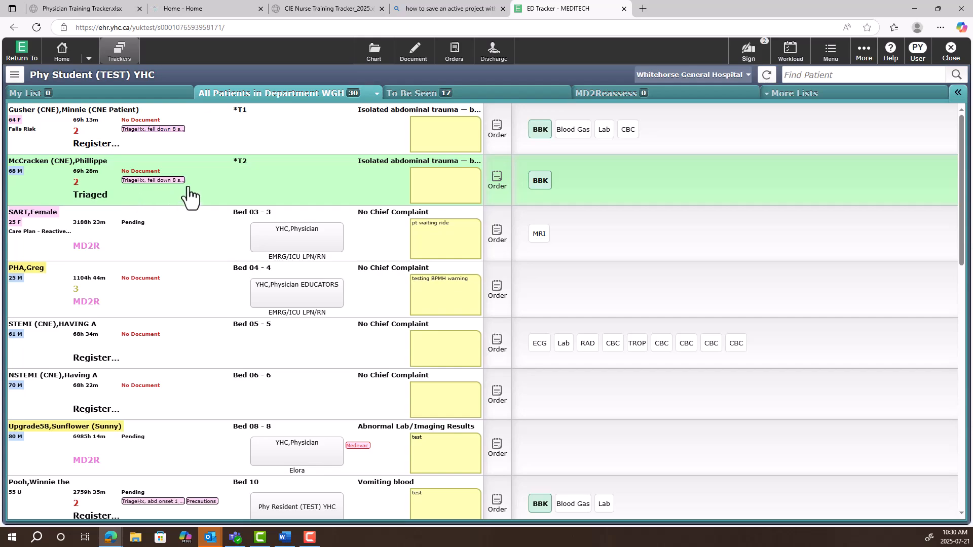
click(134, 180)
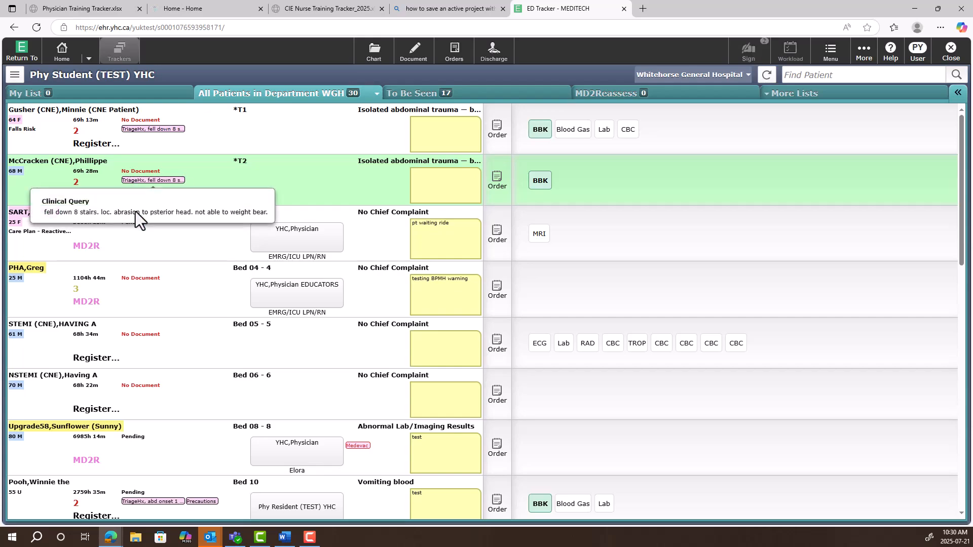
click(263, 219)
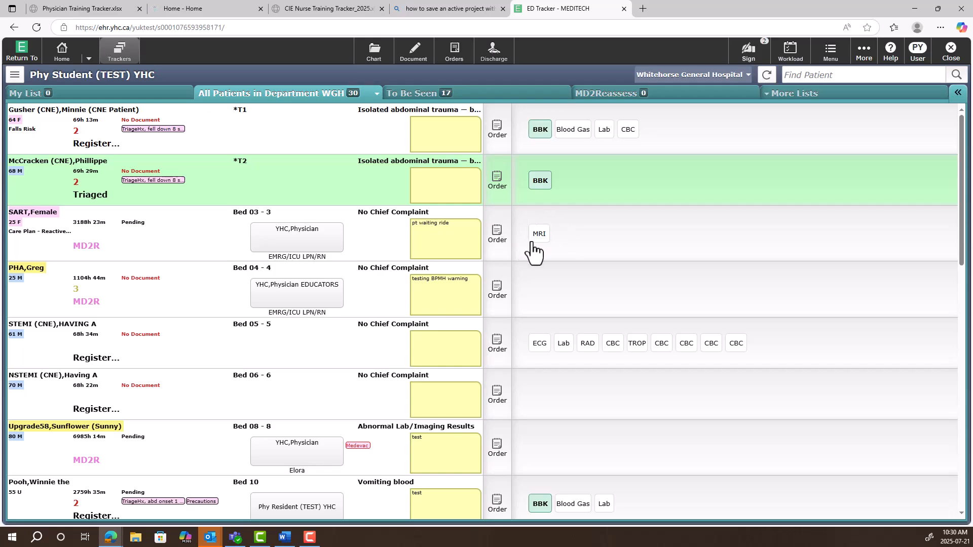
View the blood bank (BBK) results flowsheet for the patient in *T1 and close it
click(541, 133)
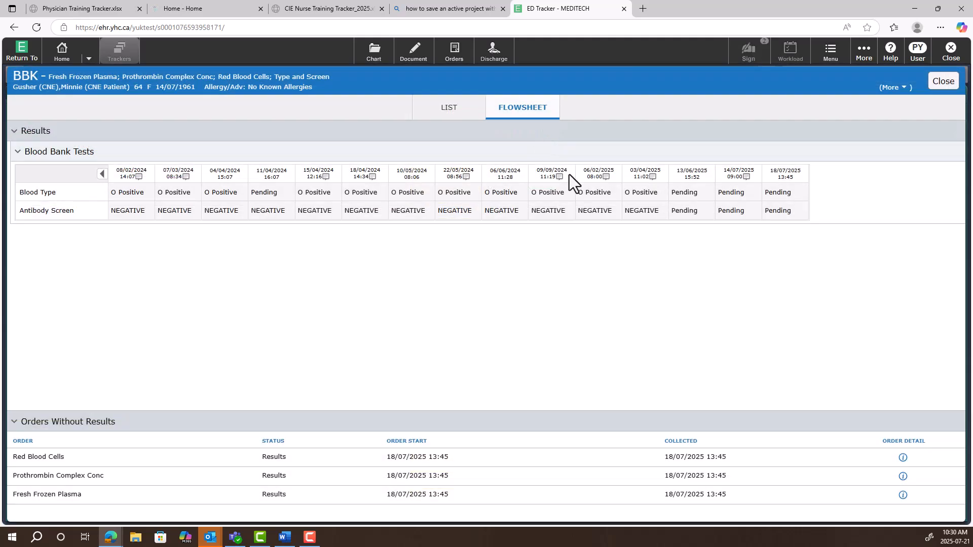
click(942, 82)
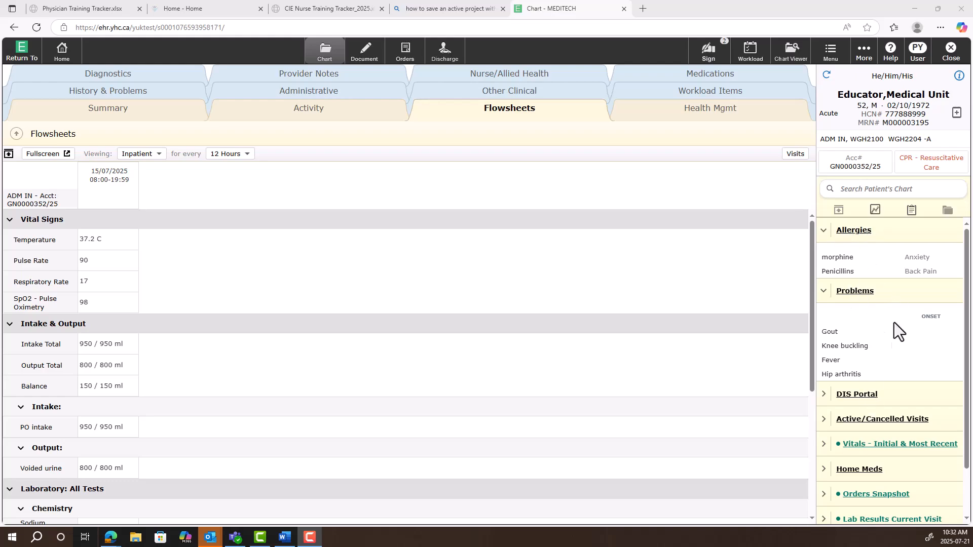
Look through the patient's chart summary sections, expanding Vitals - Initial & Most Recent
scroll(872, 445, down, 1)
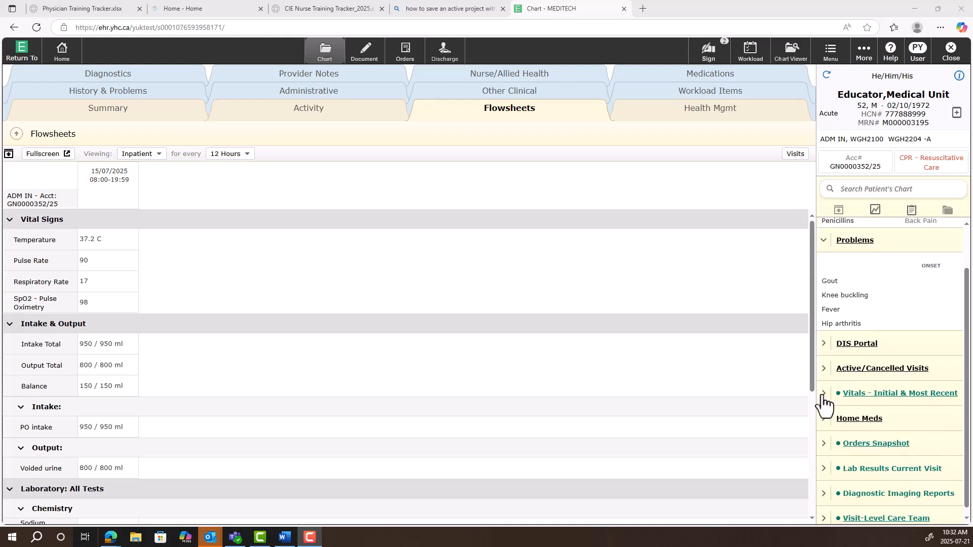
click(822, 395)
scroll(823, 405, down, 1)
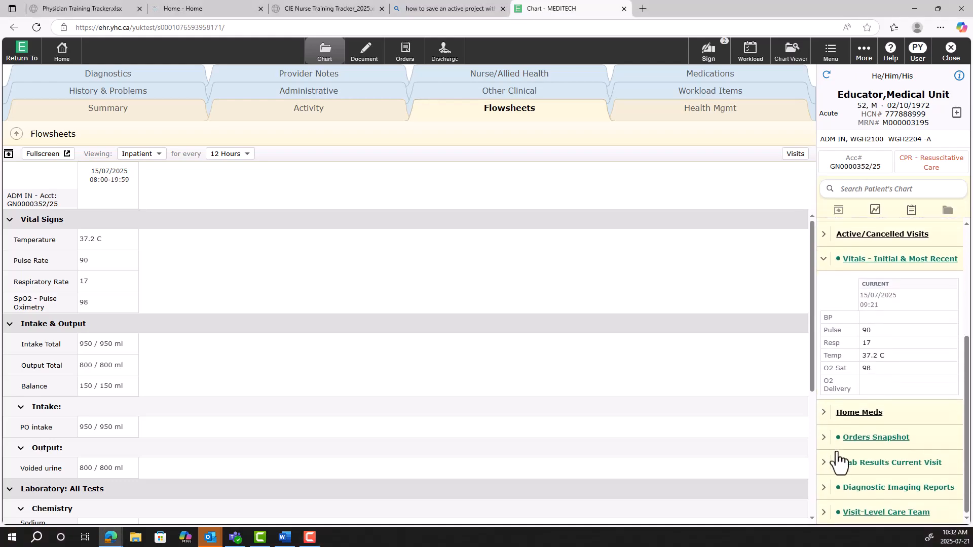
scroll(857, 449, up, 2)
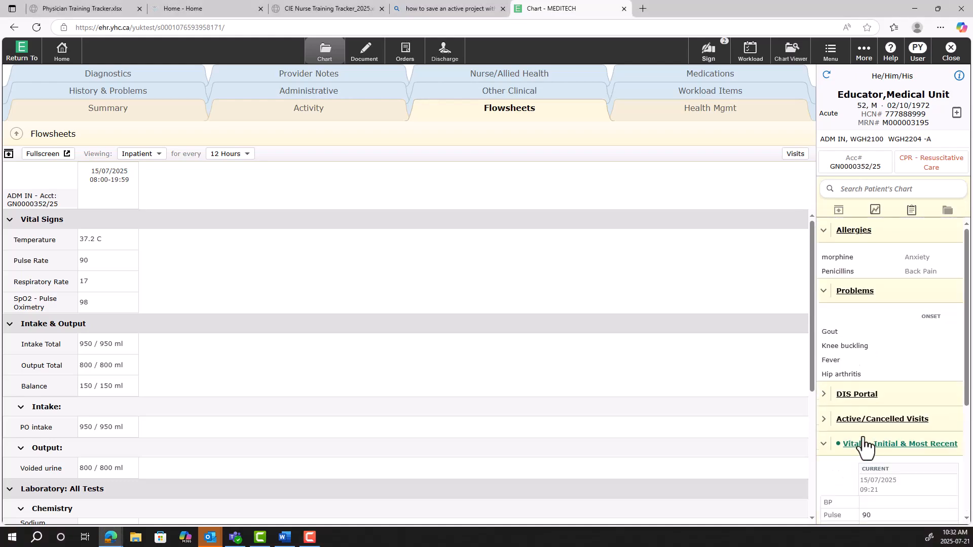
Remove the patient's morphine allergy with the reason "incorrect" and search the allergens for "ceftr"
click(848, 232)
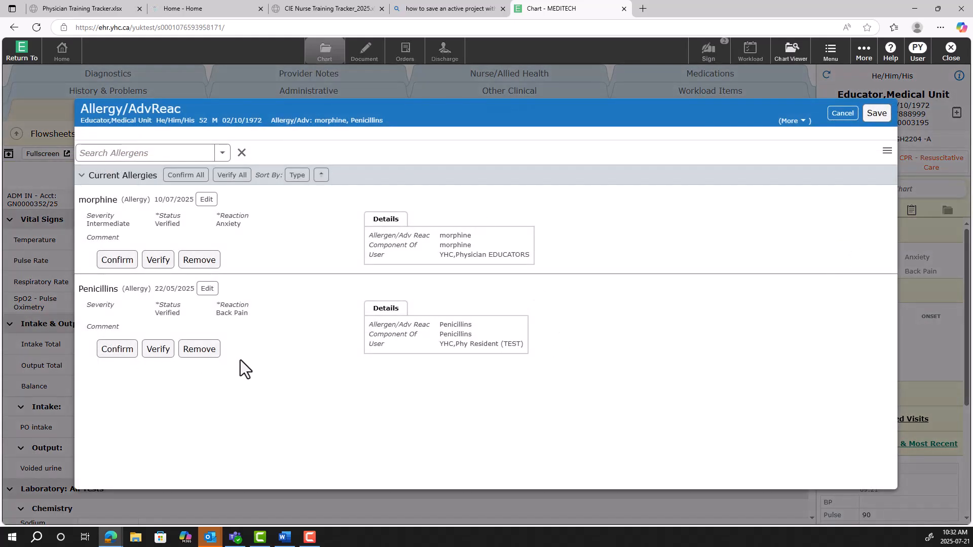
click(205, 260)
text(incorrec)
key(BackSpace)
key(BackSpace)
text(correct)
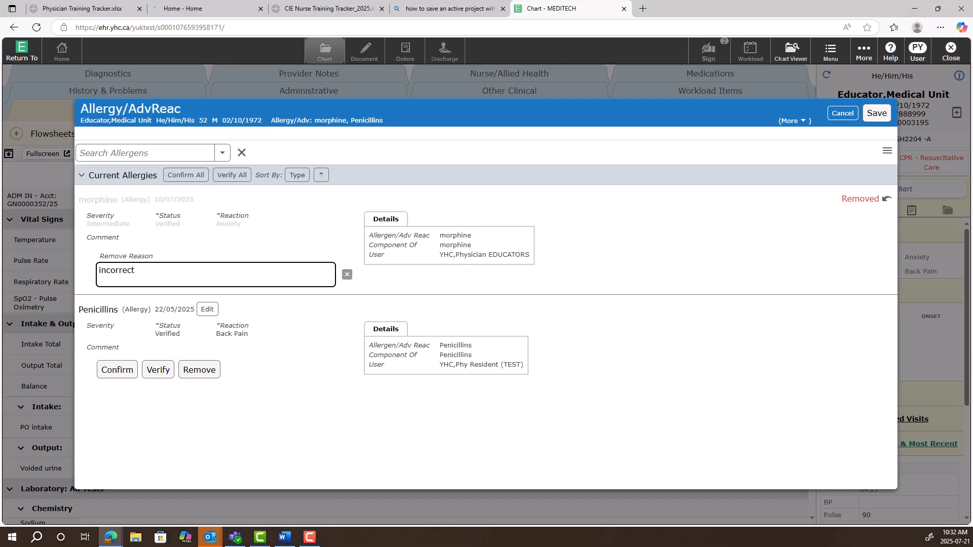
click(107, 154)
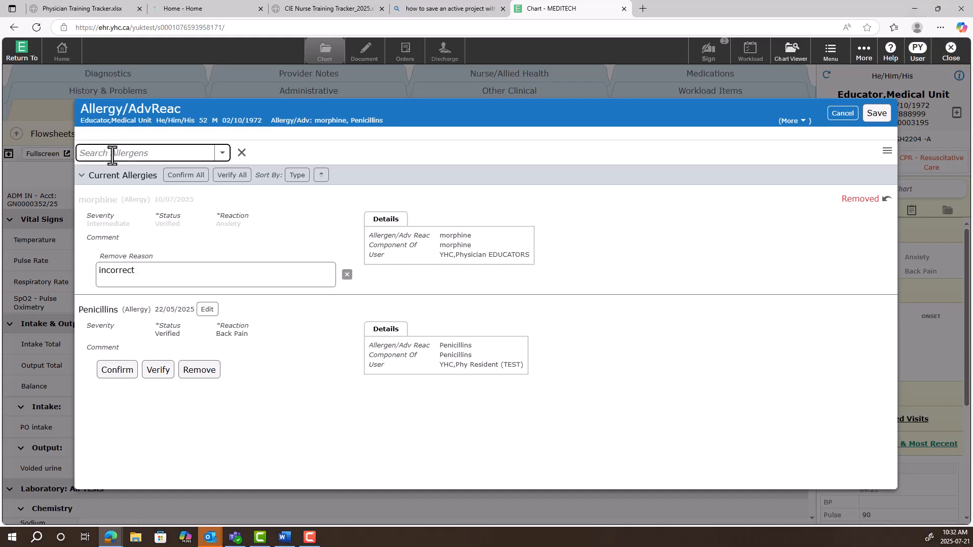
text(ceftr)
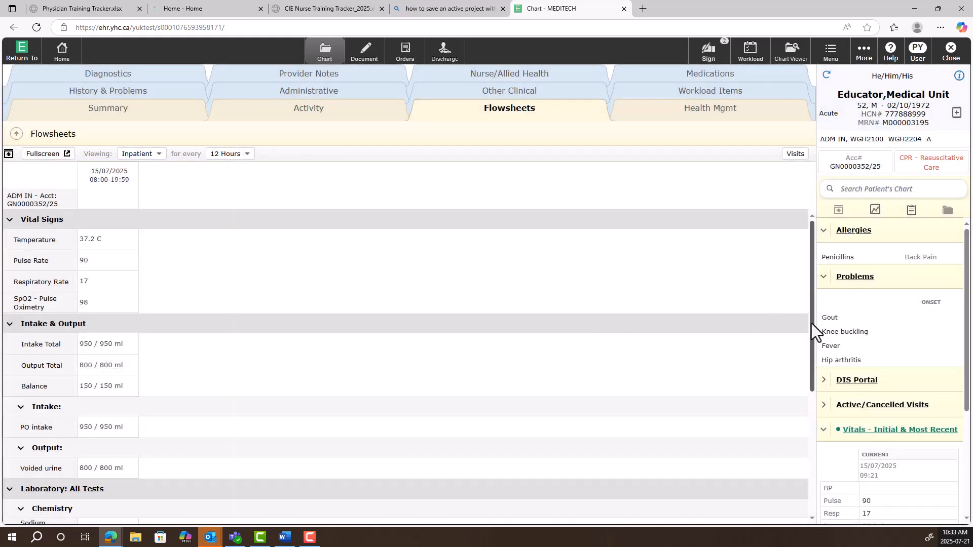
Search the patient's Problems & History List for "croh" and add Crohn disease as an active problem
click(856, 277)
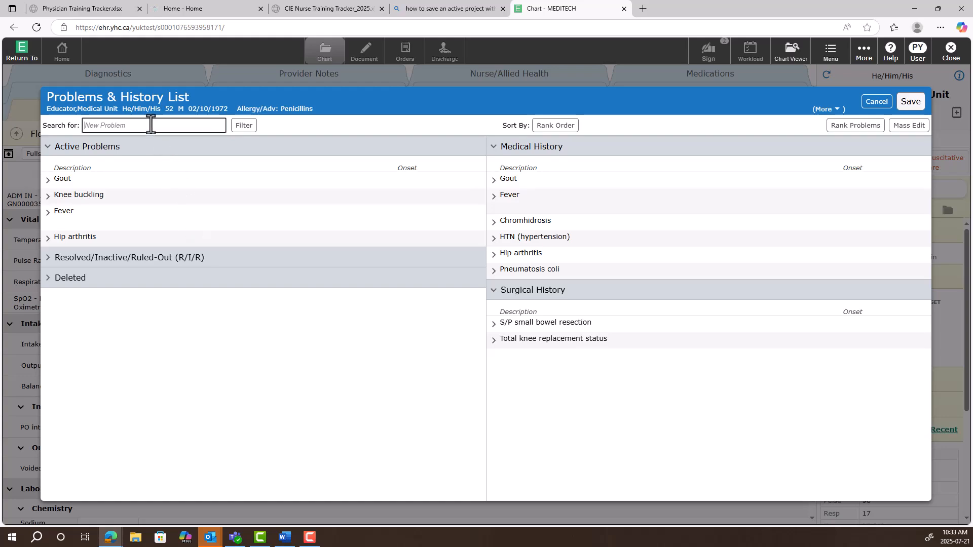
text(croh)
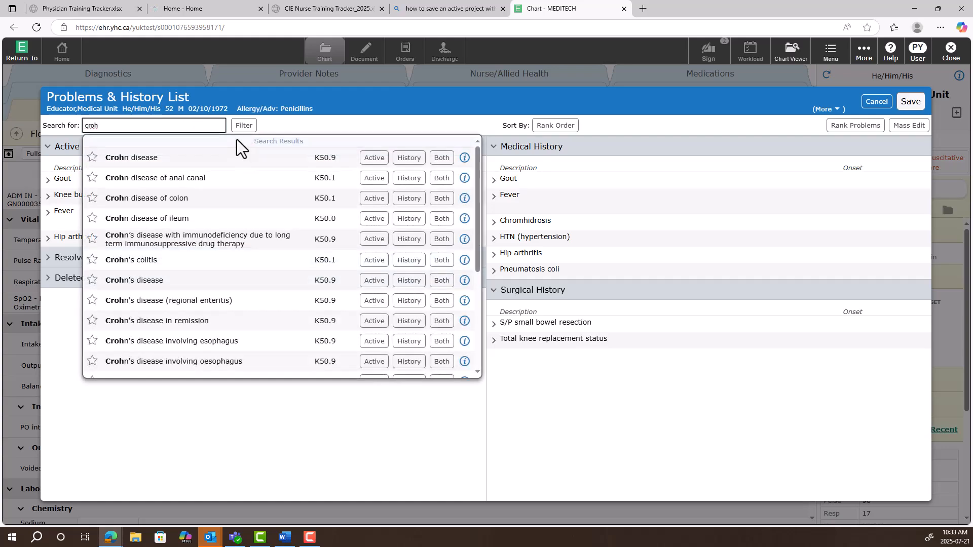
scroll(228, 190, down, 1)
scroll(228, 190, up, 1)
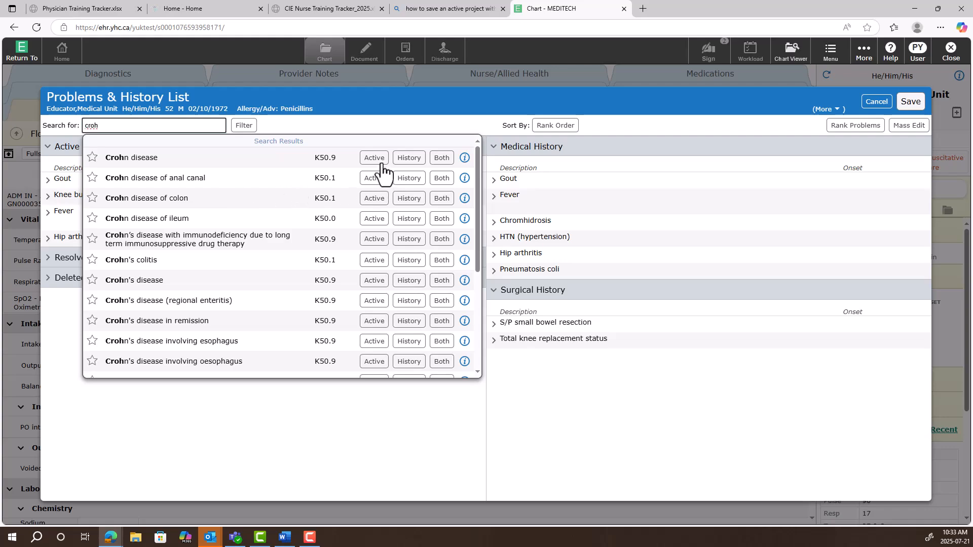
click(355, 259)
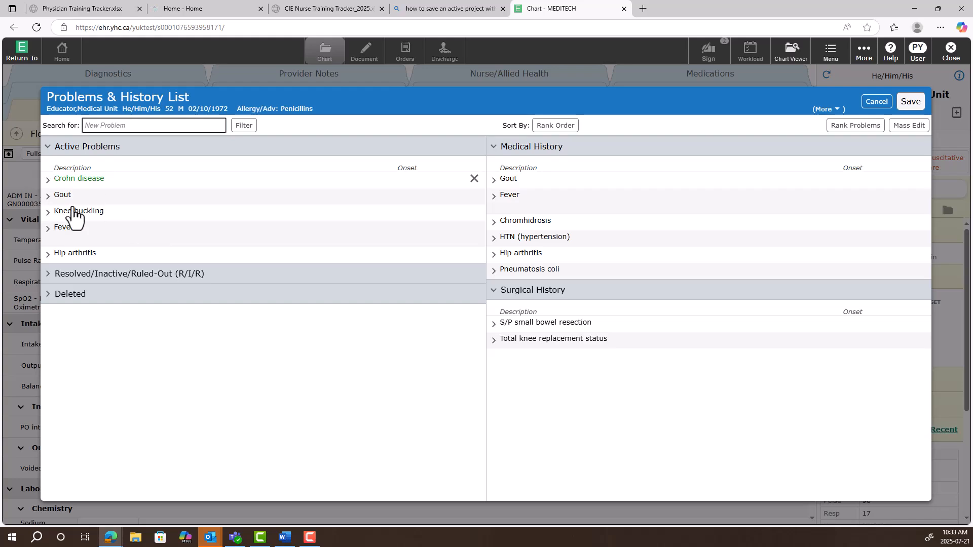
Add the problem comment "test comments" to Crohn disease and check its status options, keeping the status Acute
click(47, 181)
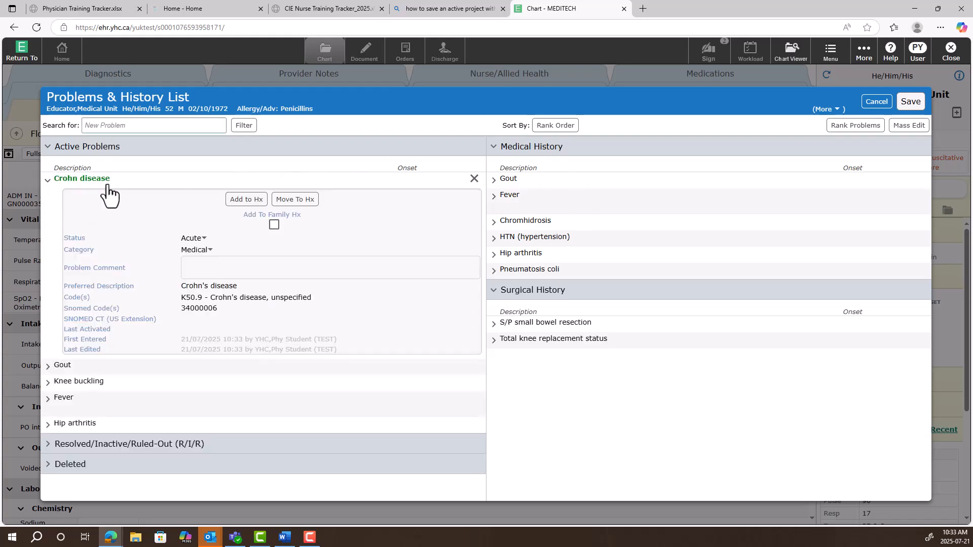
click(223, 274)
text(test comments)
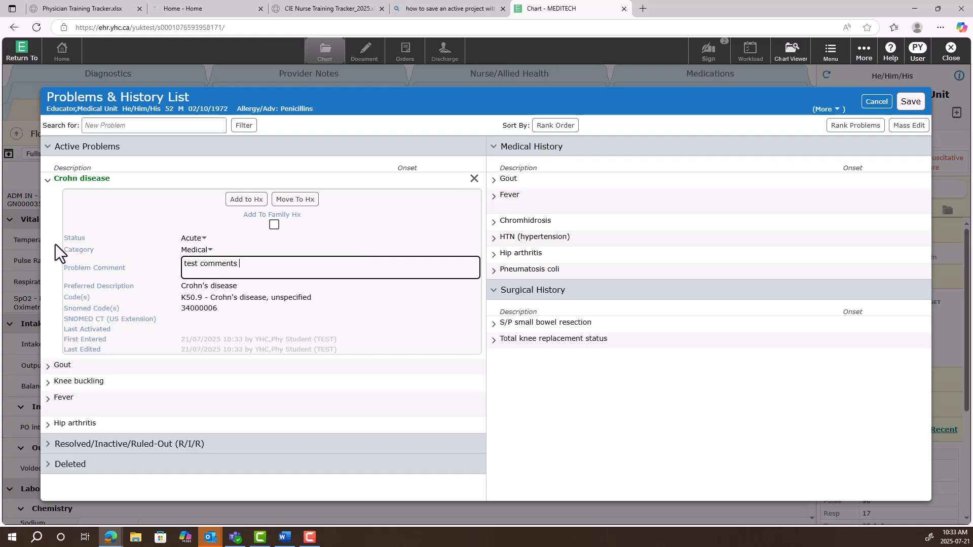
click(202, 240)
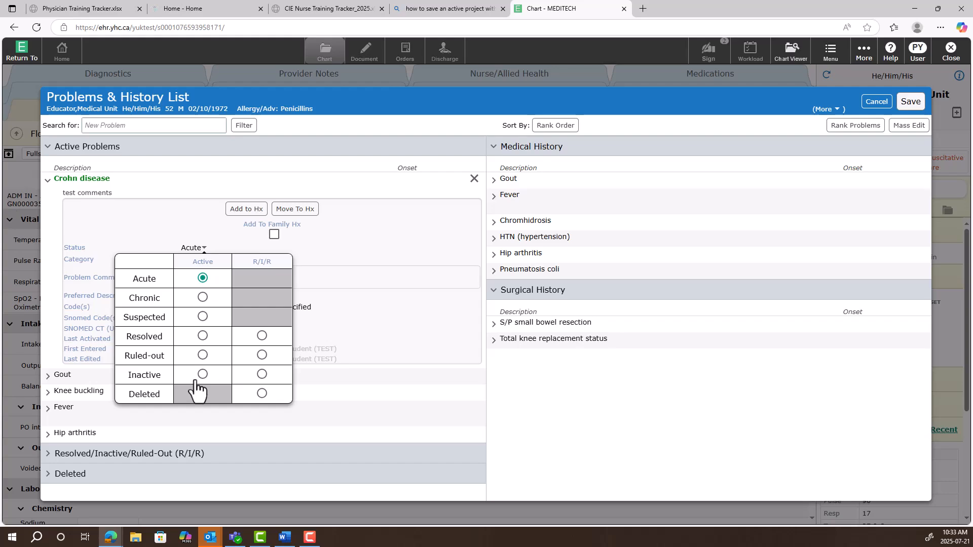
click(438, 234)
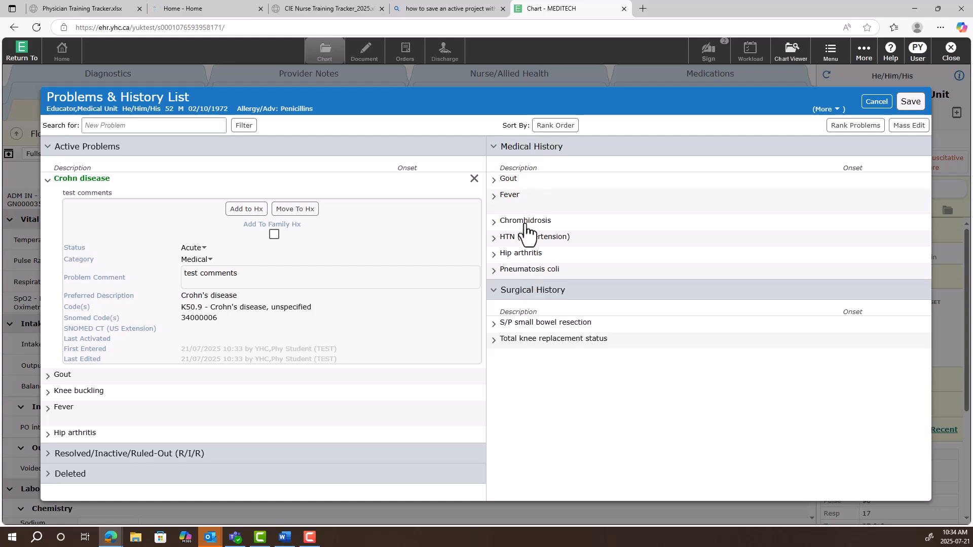
Reactivate Chromhidrosis from the medical history and save the Problems & History List
click(494, 224)
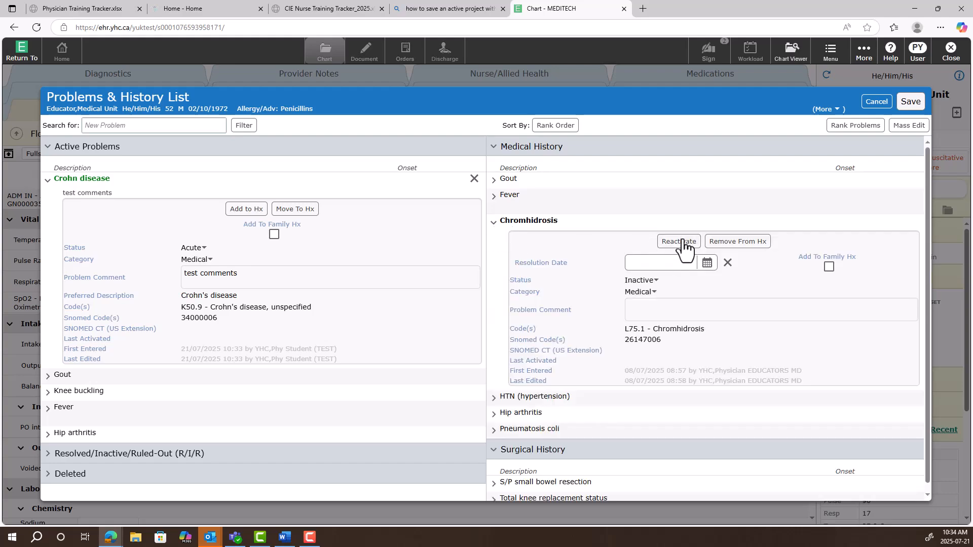
click(682, 244)
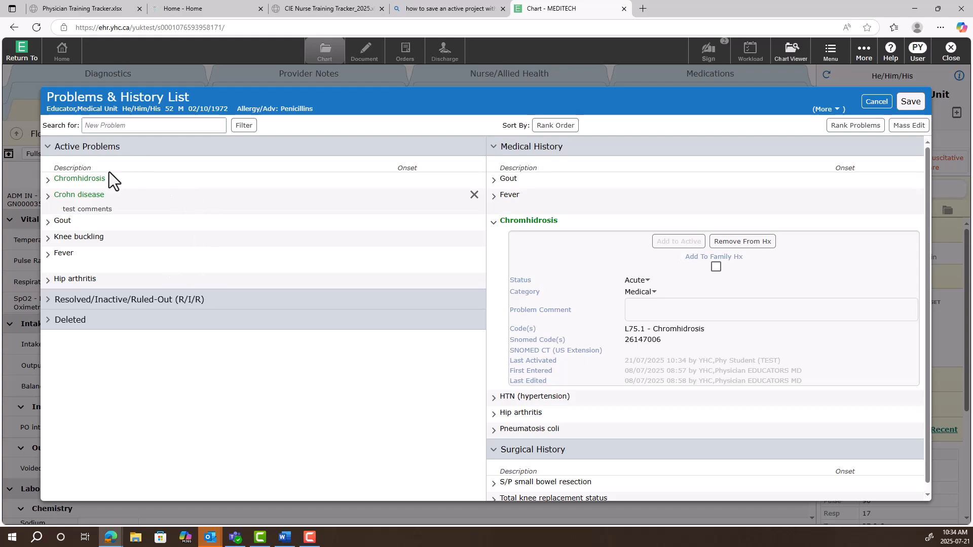
click(48, 197)
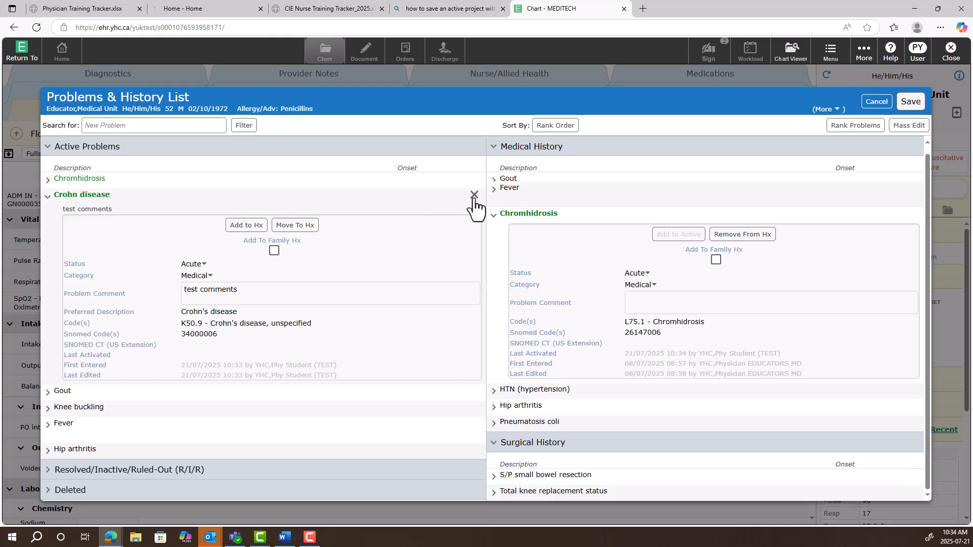
click(910, 103)
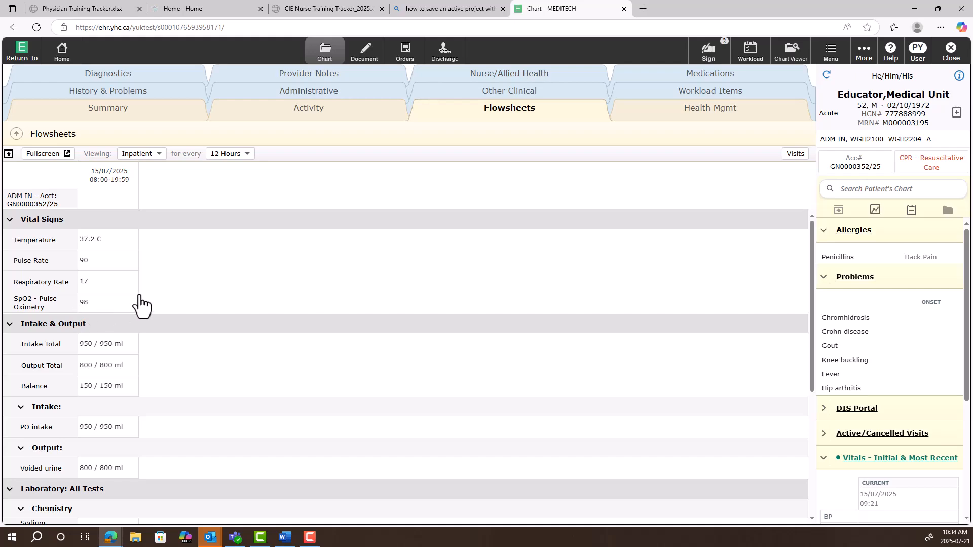
Look through the flowsheet and view the patient's activity by visits, expanding the 03/07/2025 inpatient visit
scroll(140, 304, down, 5)
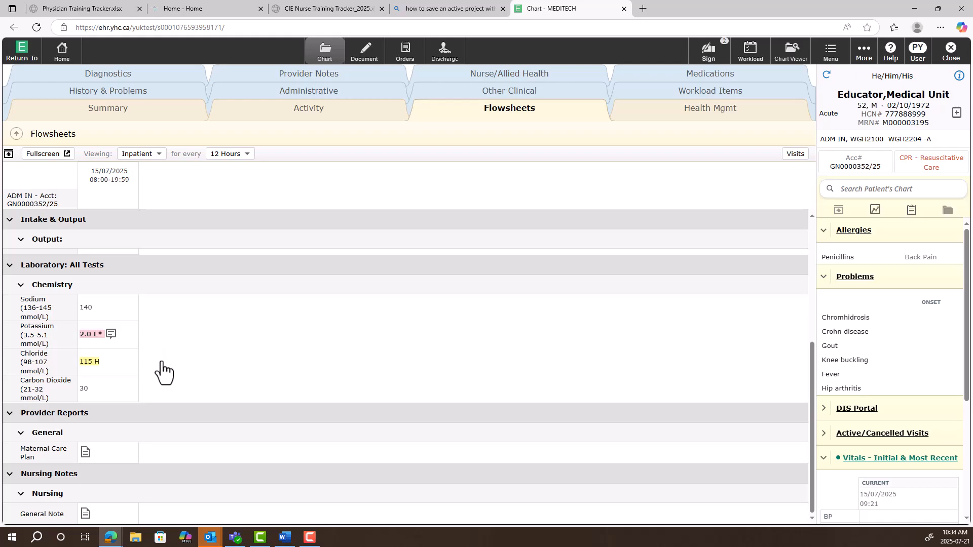
scroll(172, 410, up, 5)
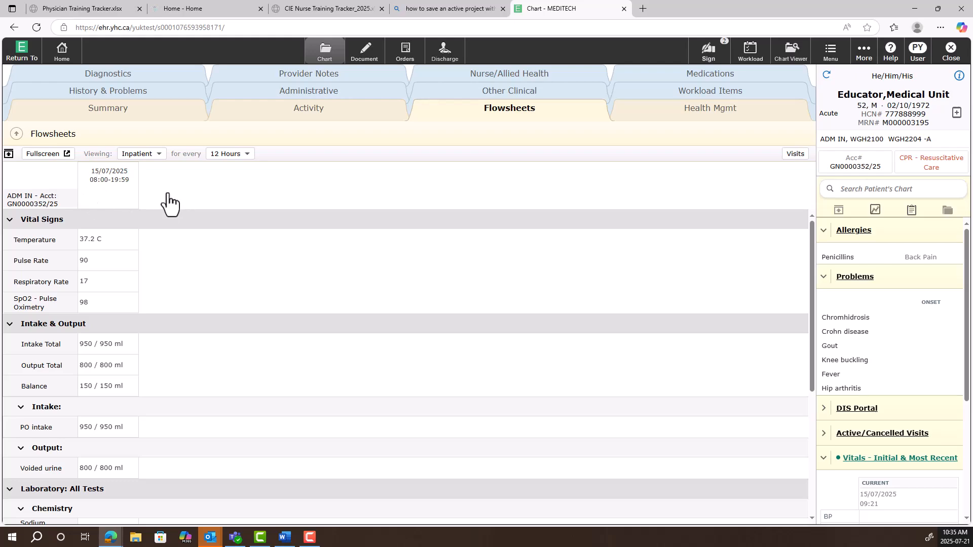
click(327, 115)
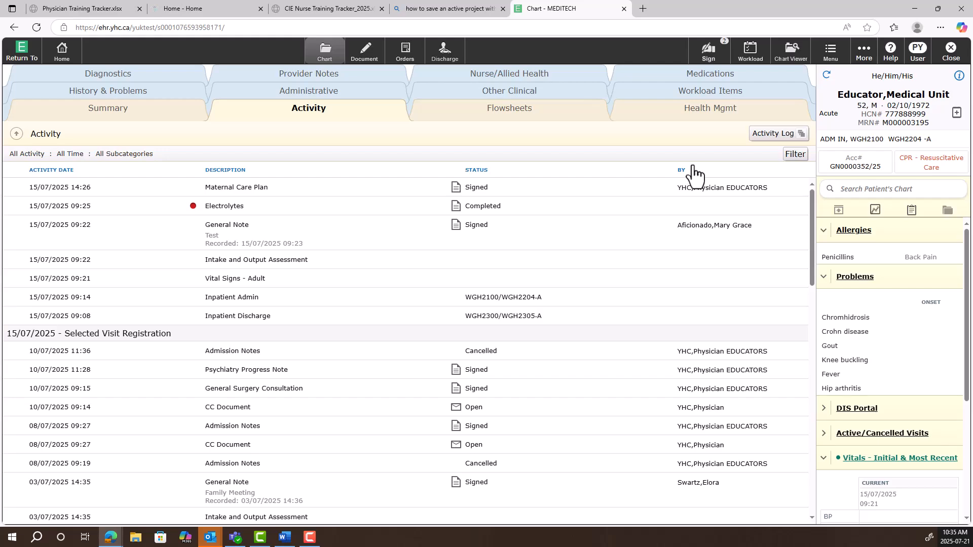
click(769, 138)
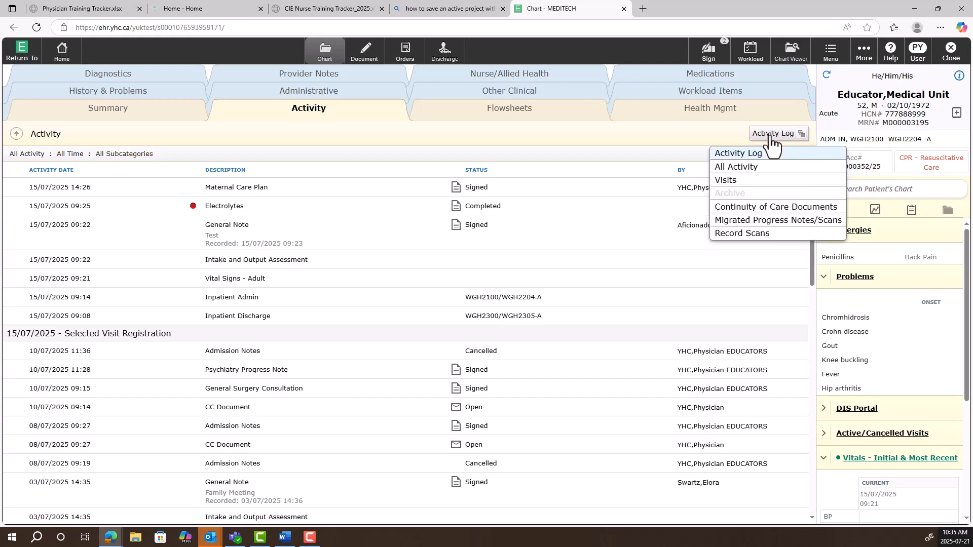
click(741, 183)
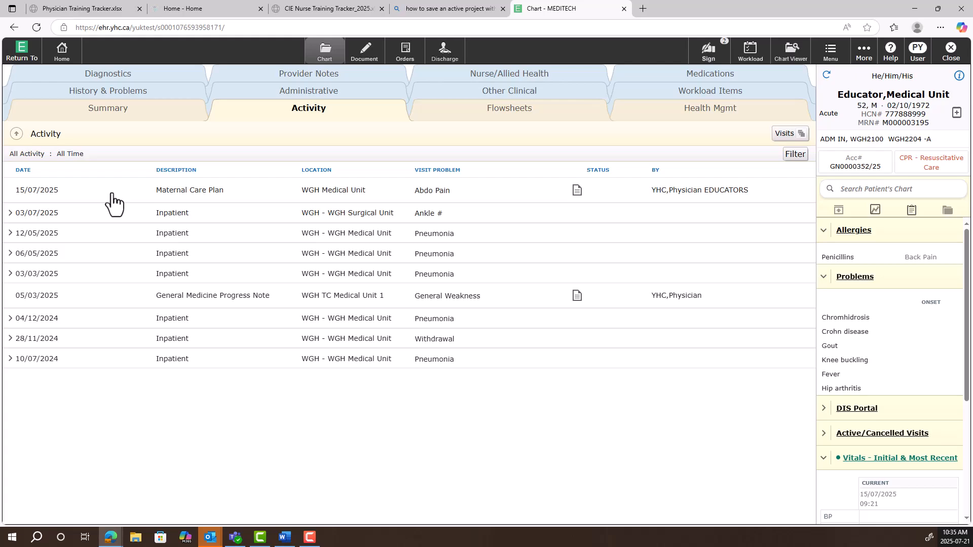
click(10, 216)
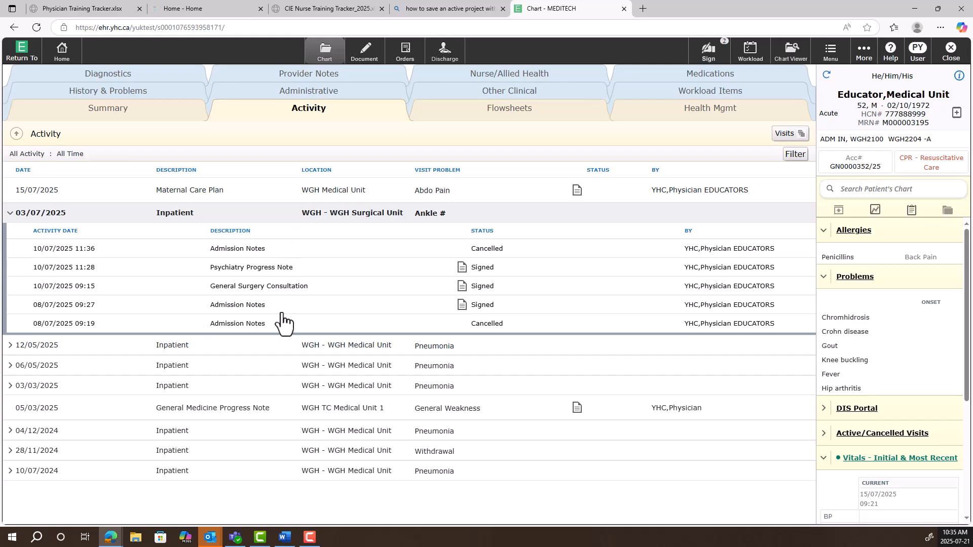
Look over the chart summary widgets, and read the 08/01/2025 "Sleeping pill" message among the workload items and close it
click(110, 109)
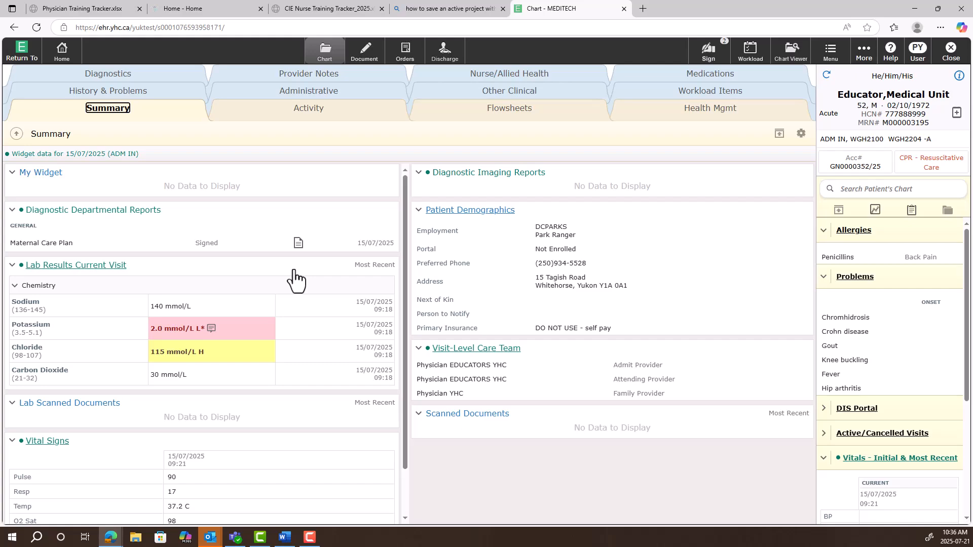
scroll(162, 365, down, 1)
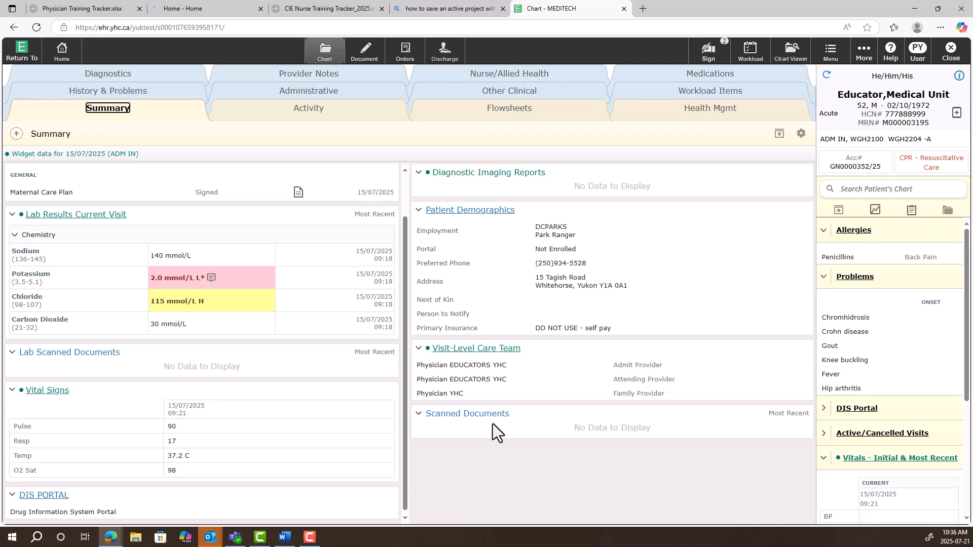
click(733, 93)
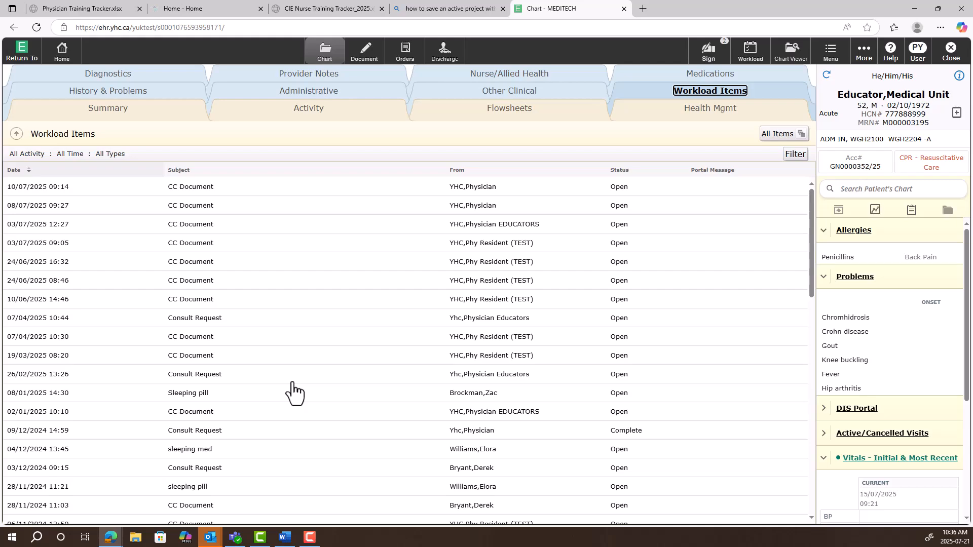
click(192, 398)
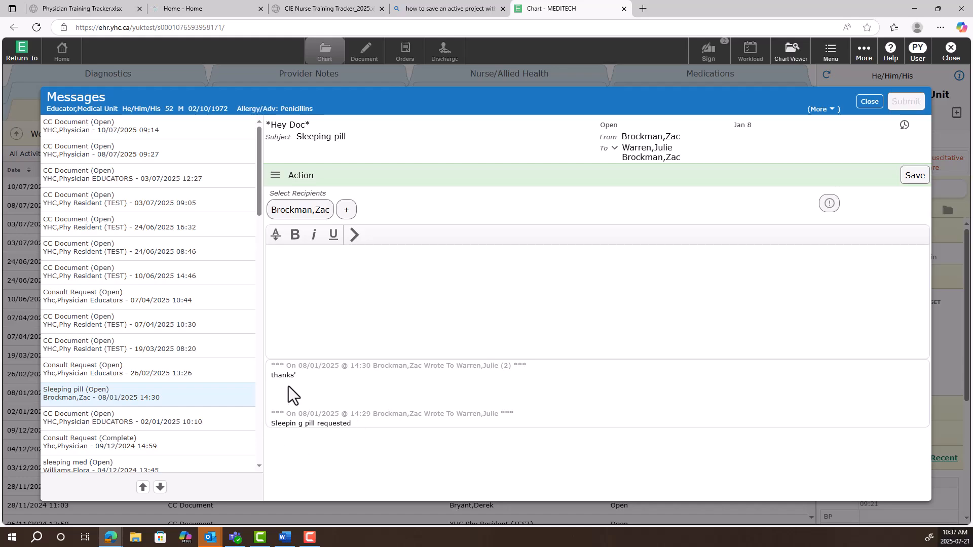
click(862, 103)
Expand Special Indicators, Allergies/Adverse Reactions, Blood Bank Summary and Care Team in the Other Clinical section of the chart
click(522, 93)
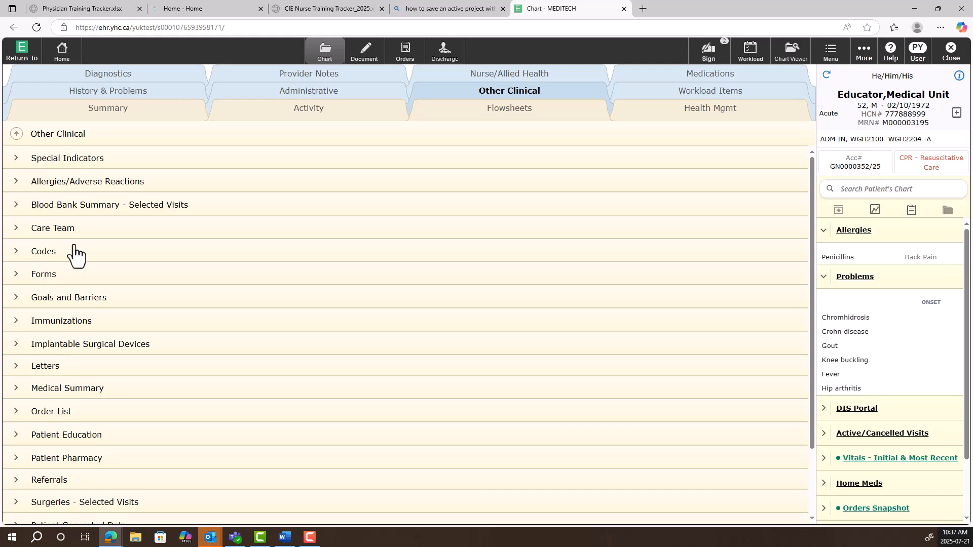
click(20, 160)
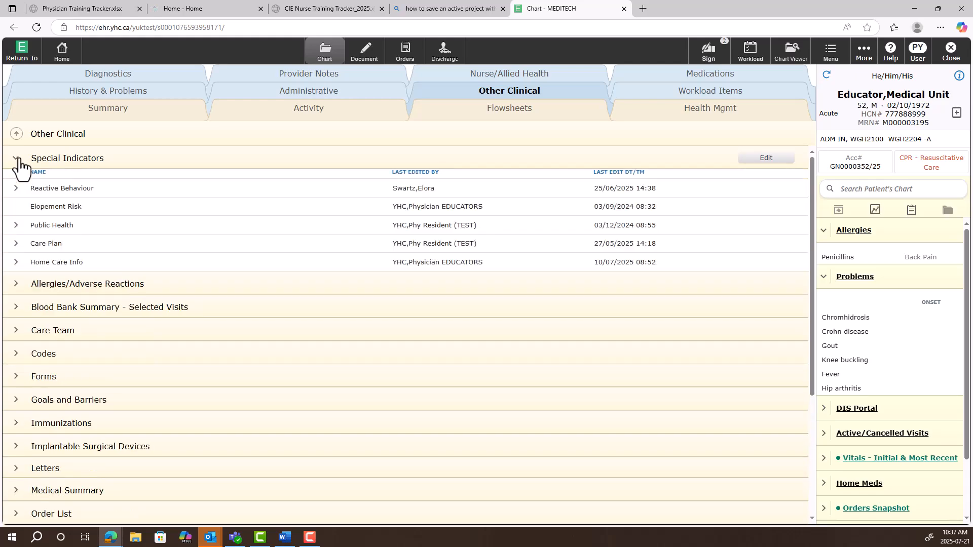
click(15, 287)
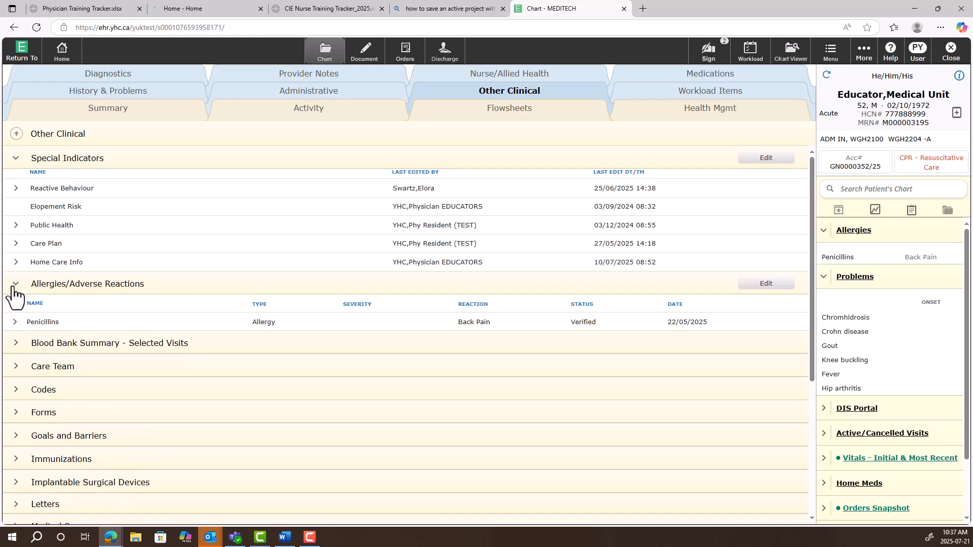
click(15, 343)
scroll(13, 348, down, 1)
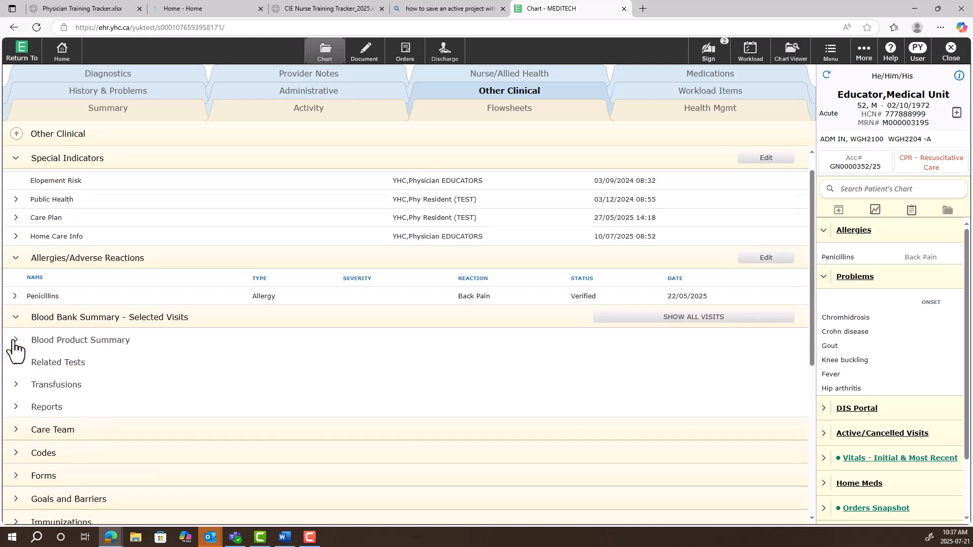
click(15, 406)
scroll(49, 212, up, 1)
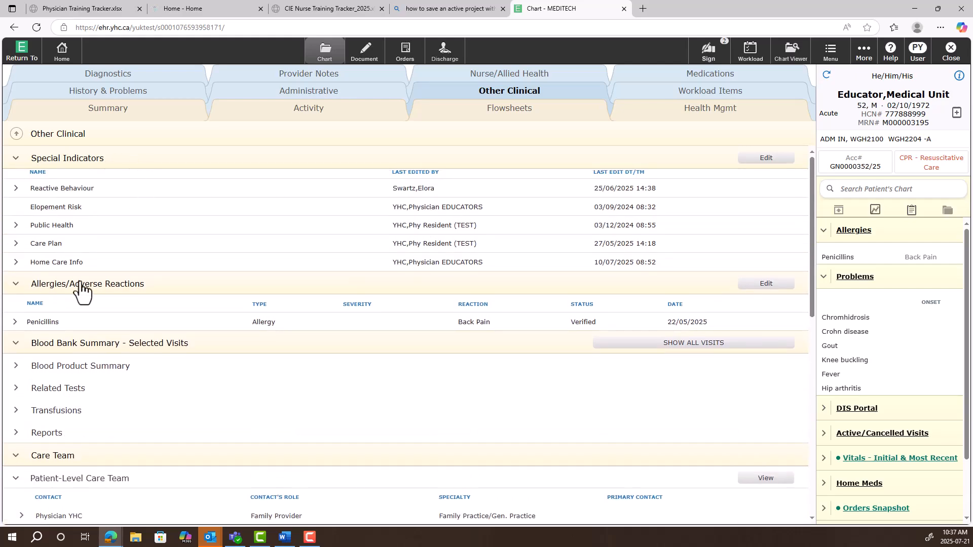
View the Reactive Behaviour indicator's comment, the Blood Product Summary and the care team entries
click(15, 189)
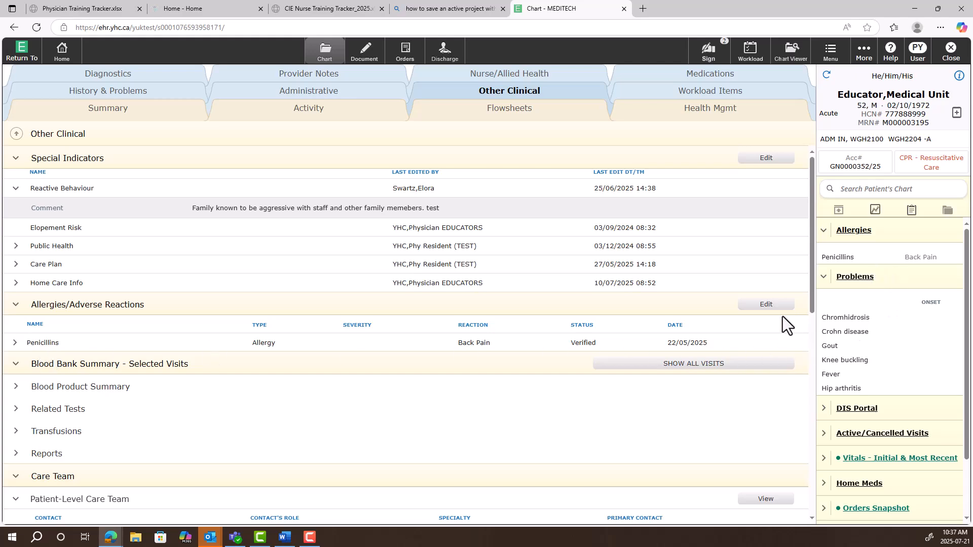
scroll(344, 447, down, 1)
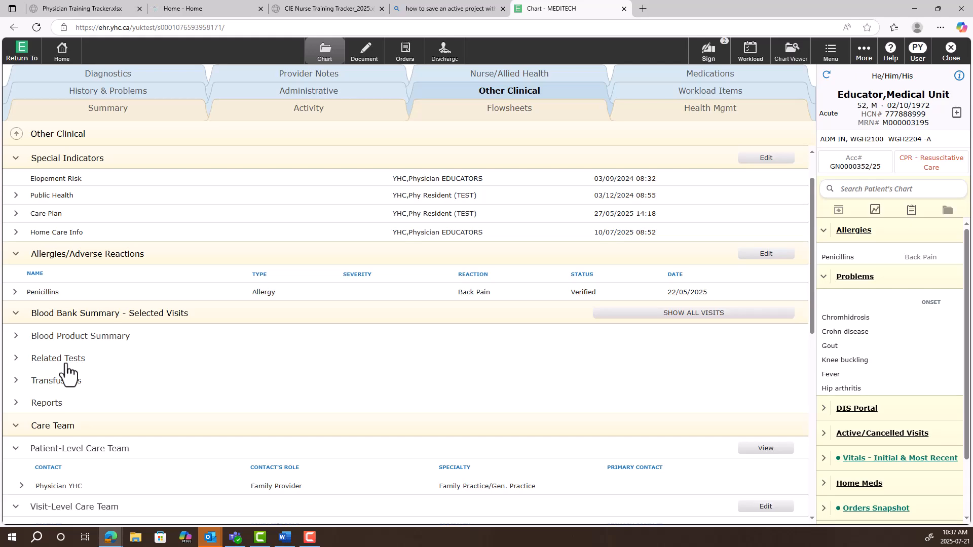
click(15, 336)
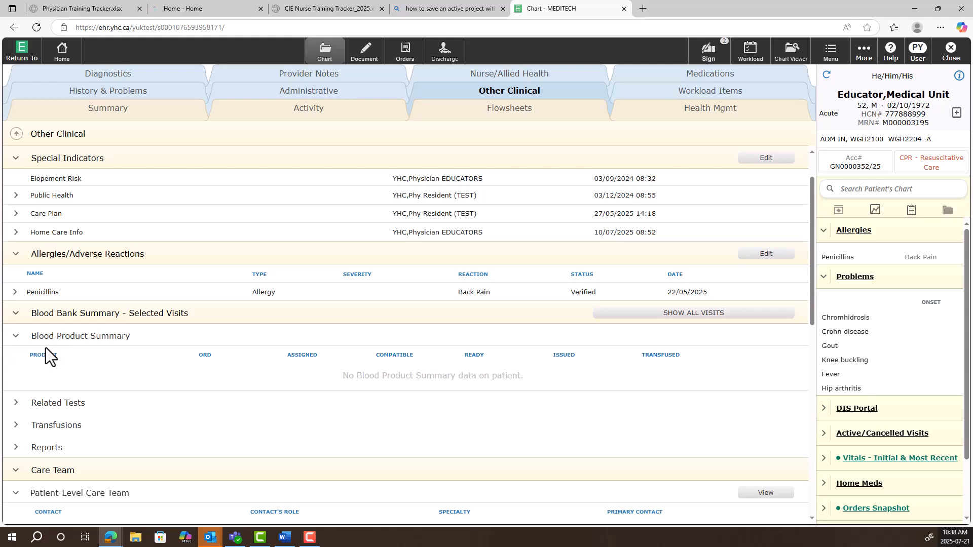
scroll(48, 380, down, 3)
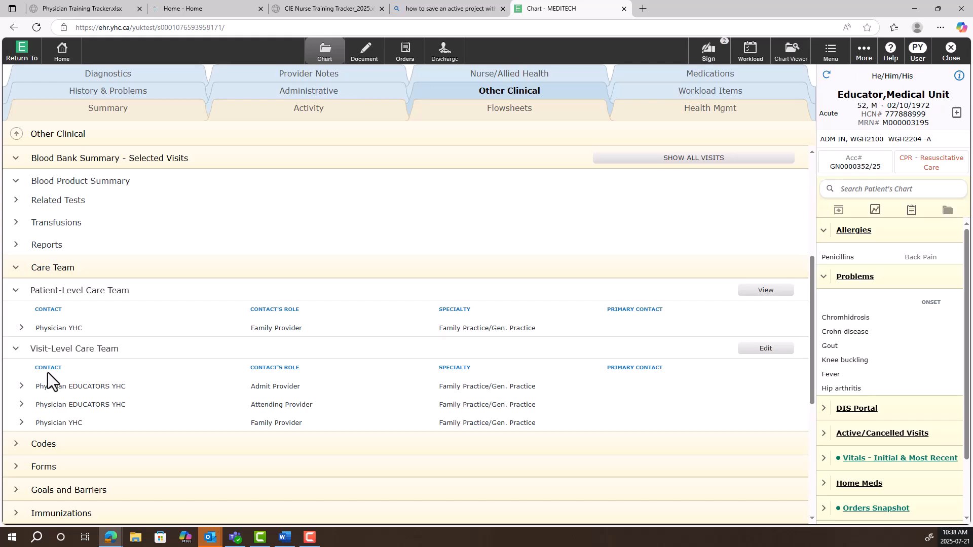
Look through the patient's administrative demographics, expanding the Contacts and Insurance details
click(363, 96)
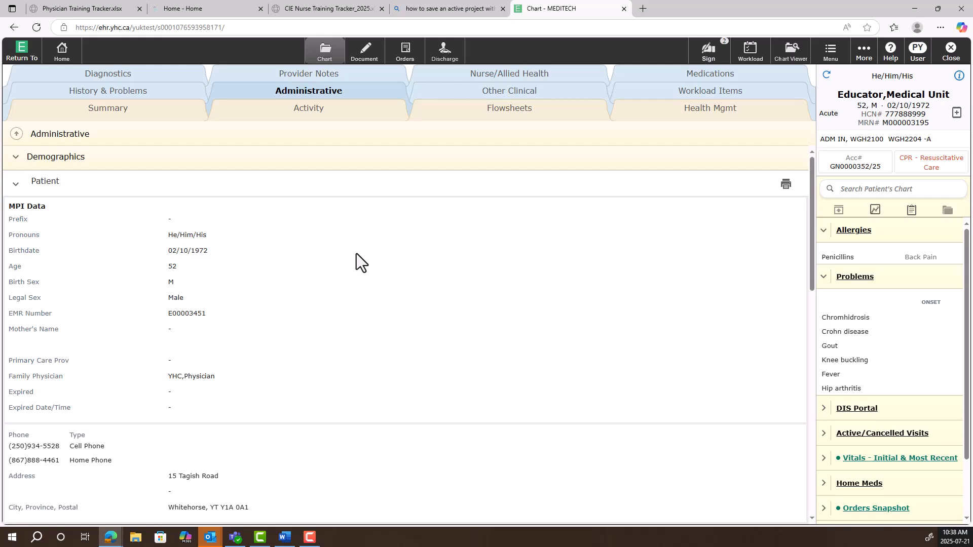
scroll(356, 254, down, 10)
scroll(356, 254, down, 2)
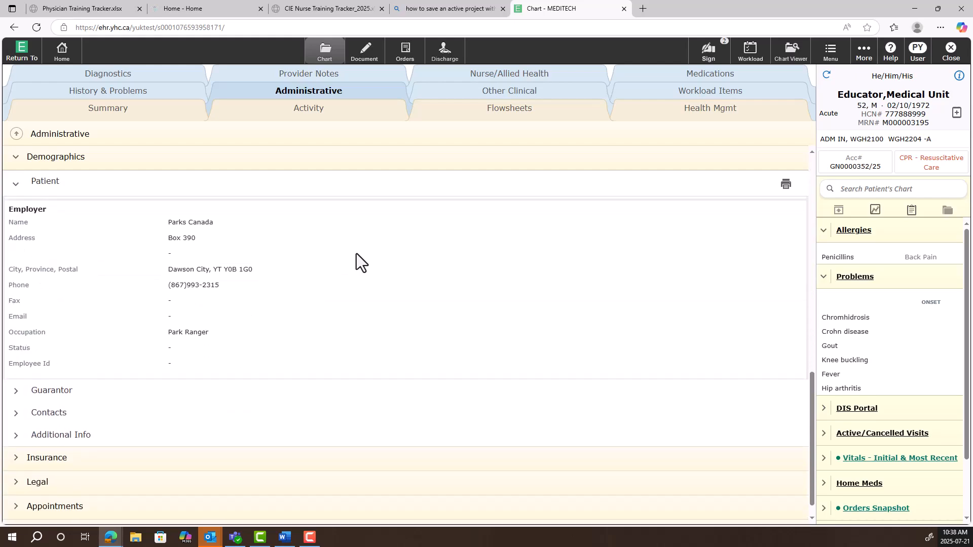
click(16, 414)
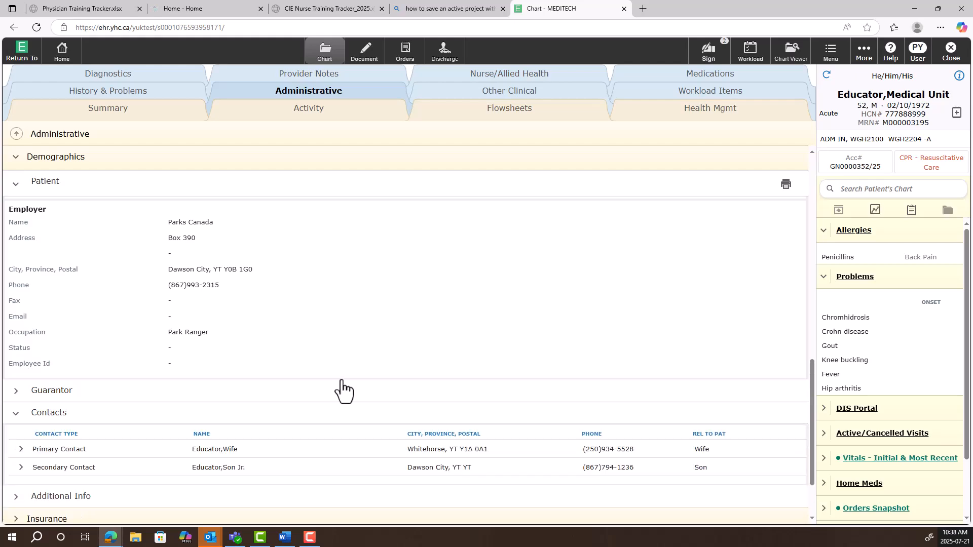
scroll(341, 388, down, 2)
click(31, 439)
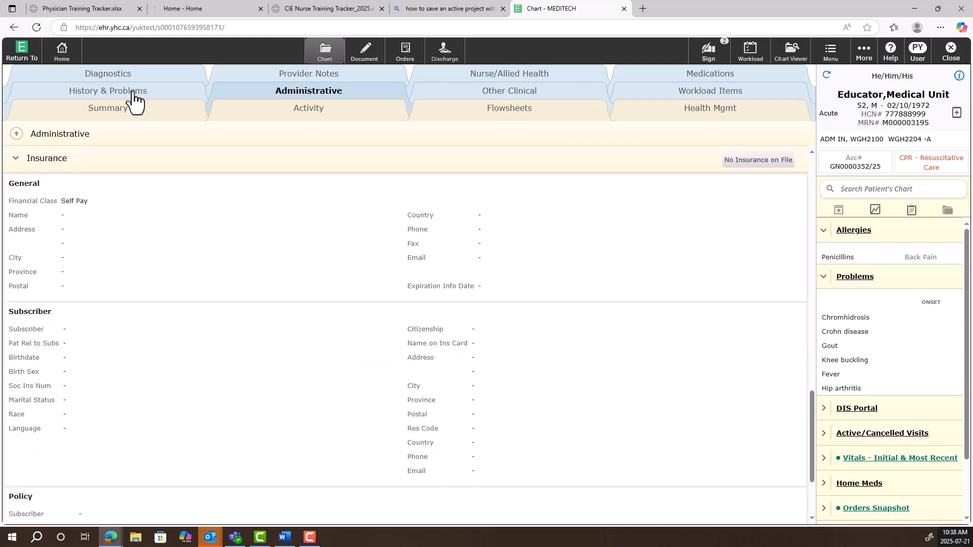
Expand the Medical History under History & Problems and open the Problems & History List
click(133, 94)
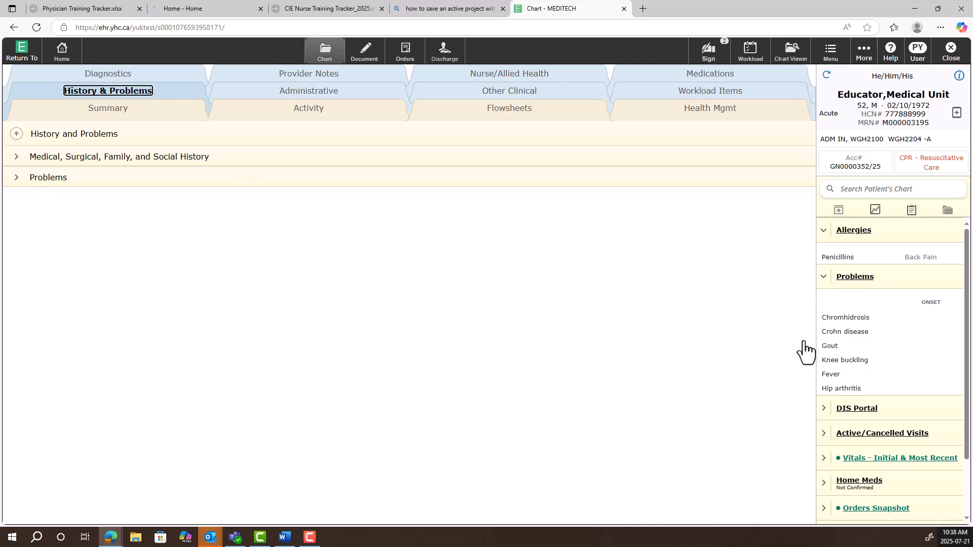
click(15, 158)
click(19, 175)
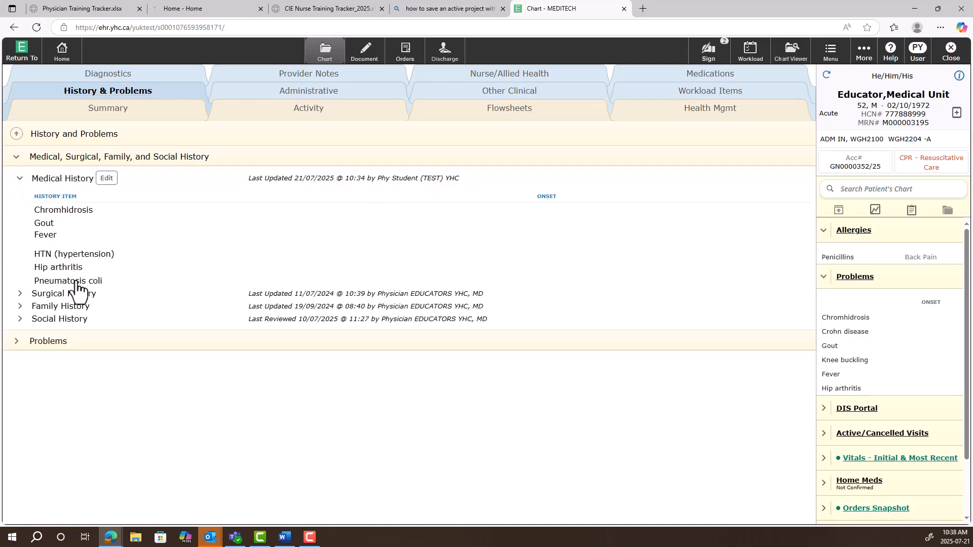
click(103, 181)
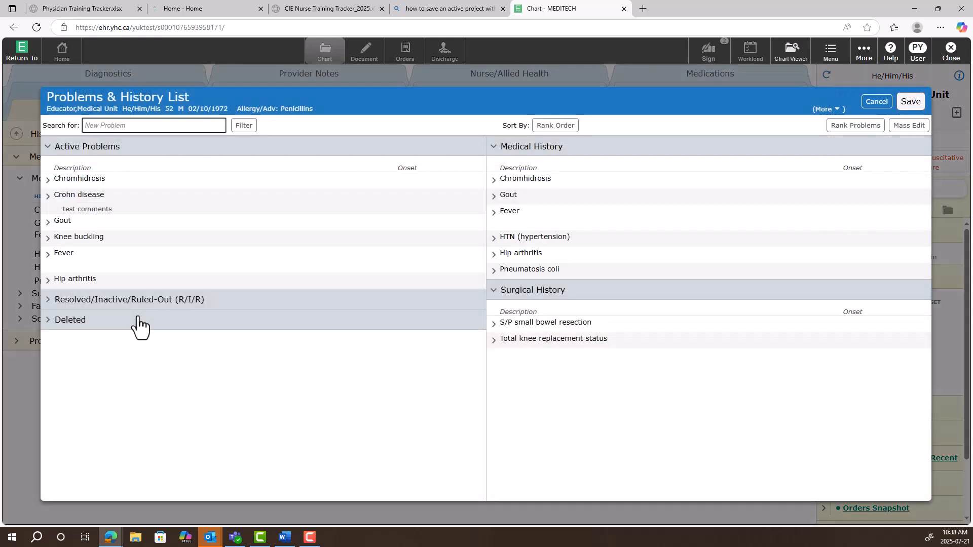
View the patient's Current Visit medications and the MAR
click(712, 75)
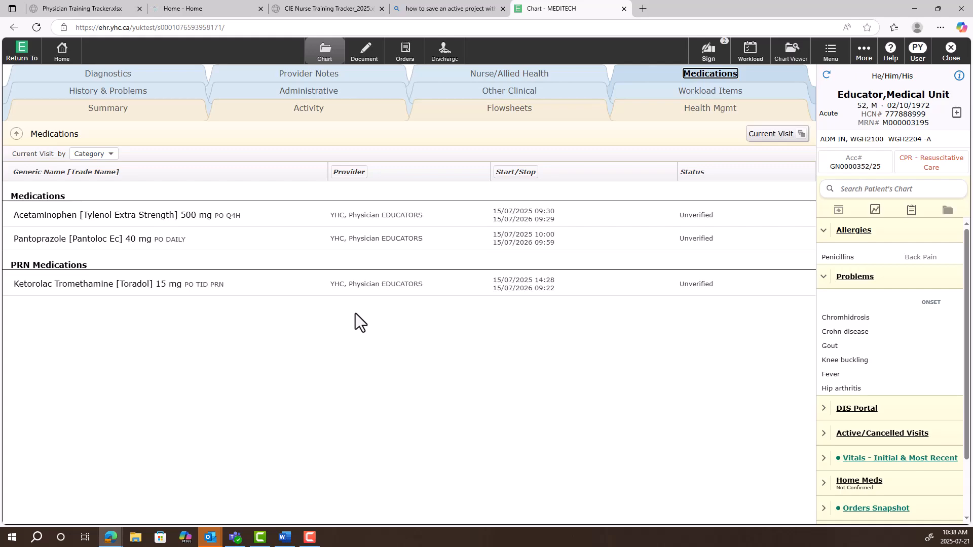
click(772, 135)
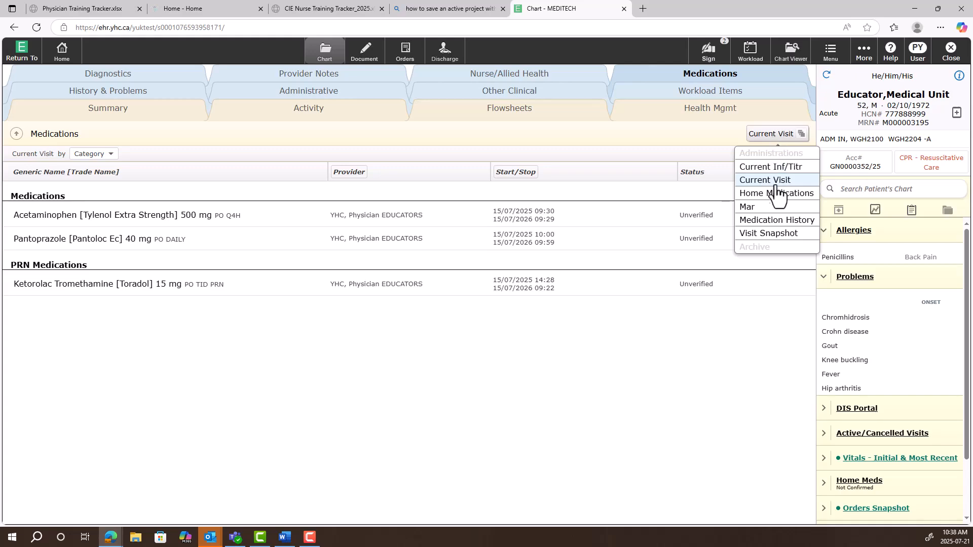
click(777, 211)
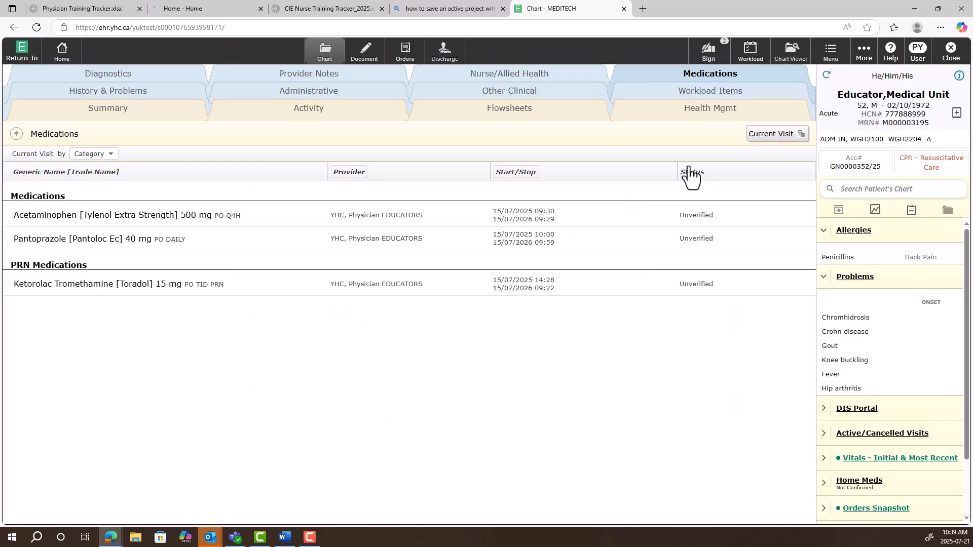
Switch the medications to Home Medications and expand the apixaban and furosemide entries
click(792, 135)
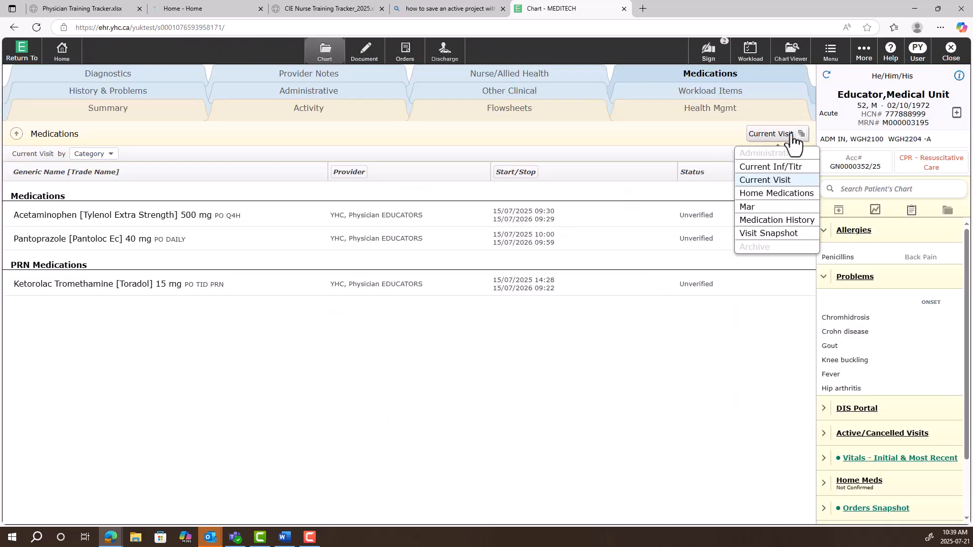
click(776, 195)
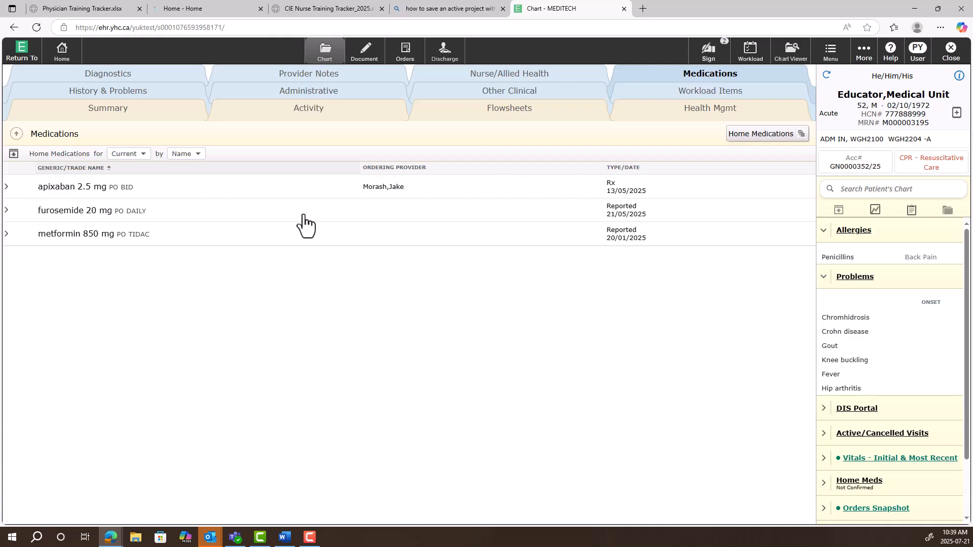
click(7, 187)
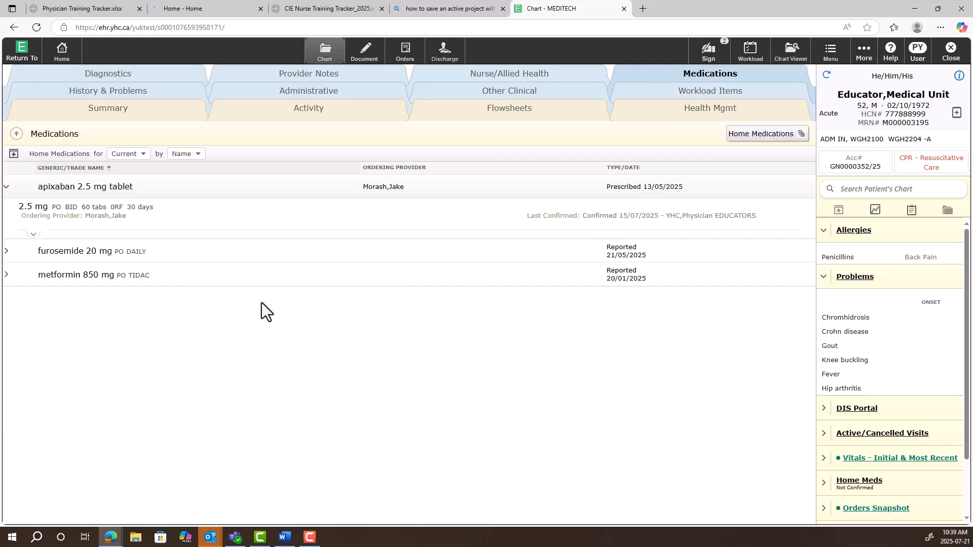
click(5, 251)
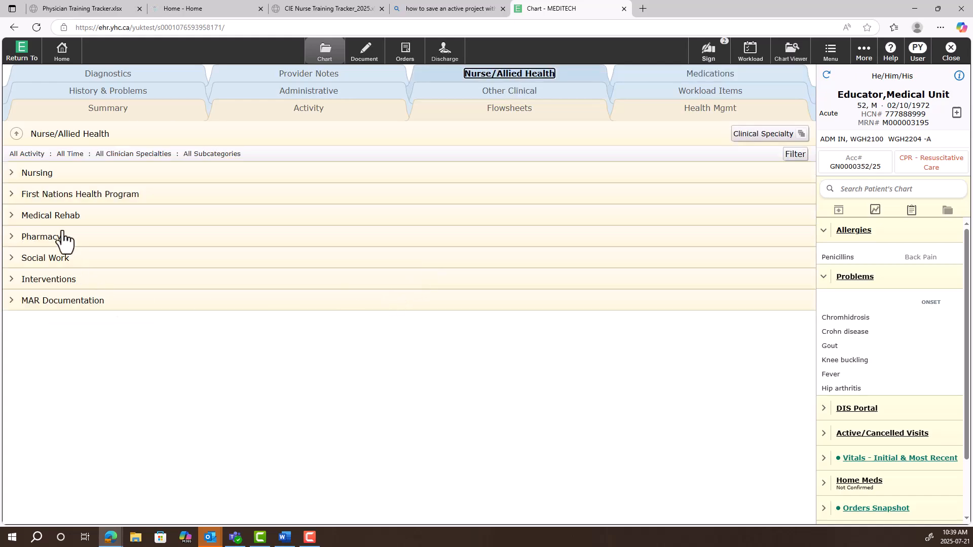
Expand the Nursing entries in Nurse/Allied Health and view the 03/07/2025 14:35 Intake and Output Assessment and the 15/07/2025 General Note
click(10, 173)
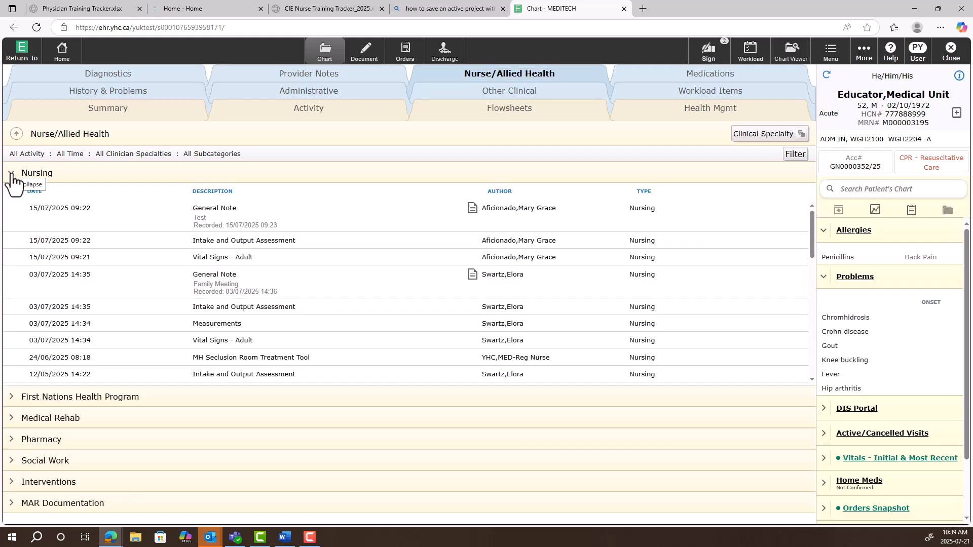
click(213, 310)
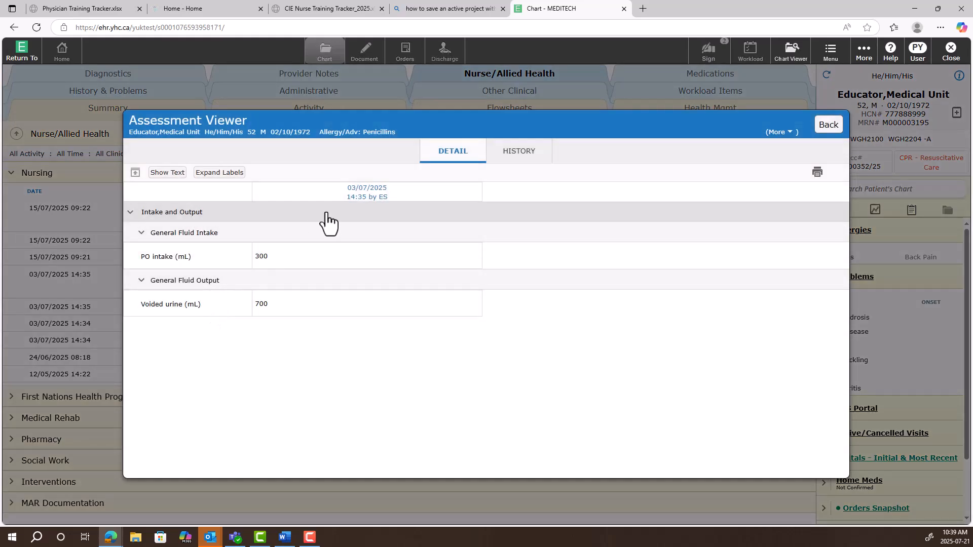
click(818, 130)
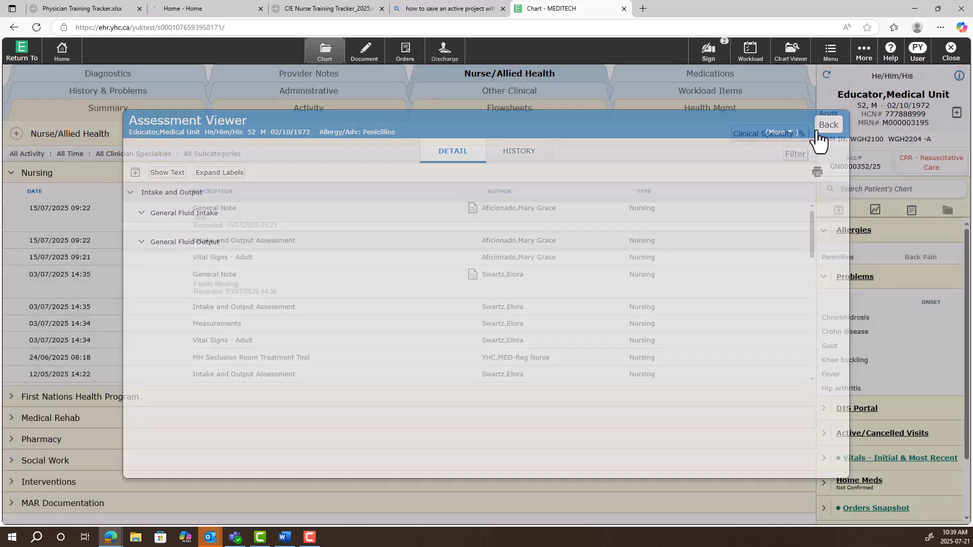
click(473, 210)
click(78, 198)
Read the 10/07/2025 Psychiatry Progress Note in Provider Notes and check the available note filters without applying any
click(318, 75)
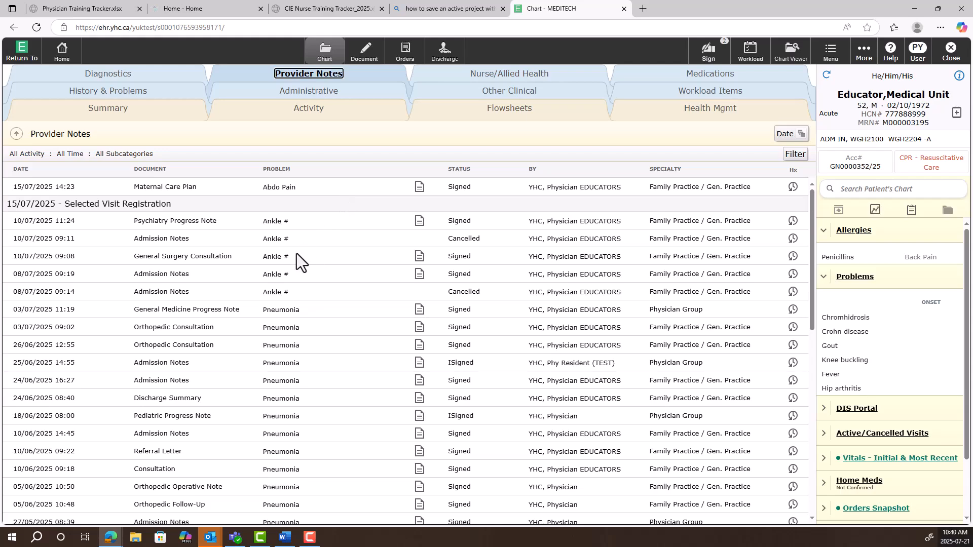
click(421, 223)
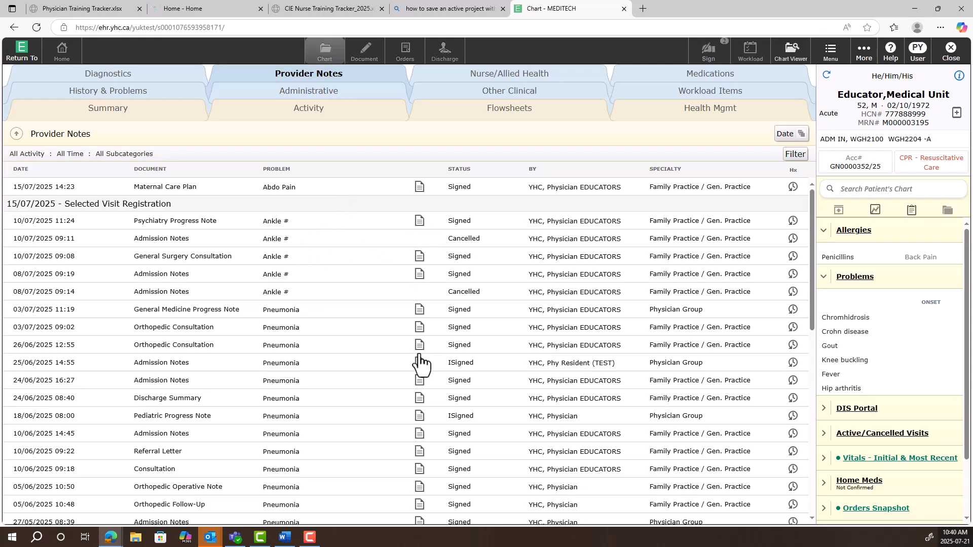
scroll(415, 339, down, 8)
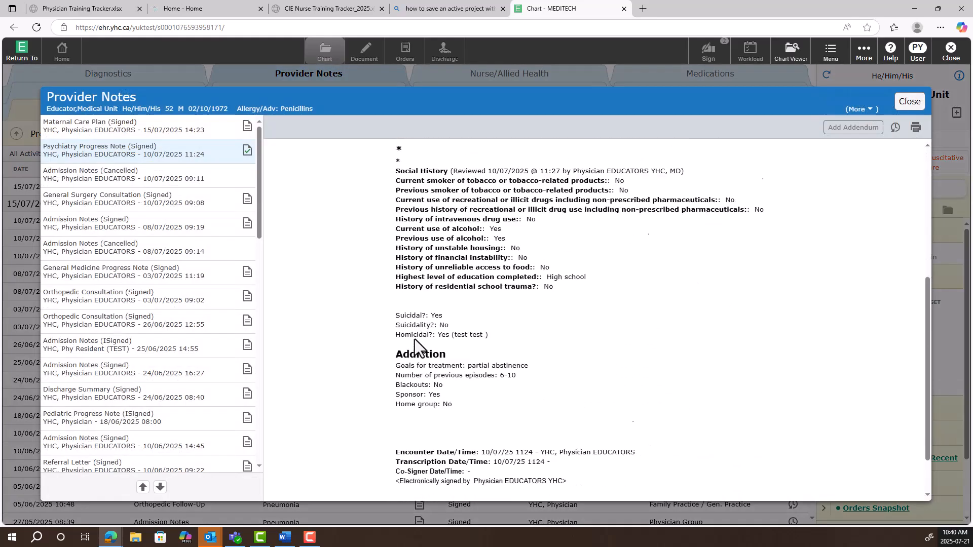
click(910, 101)
click(794, 155)
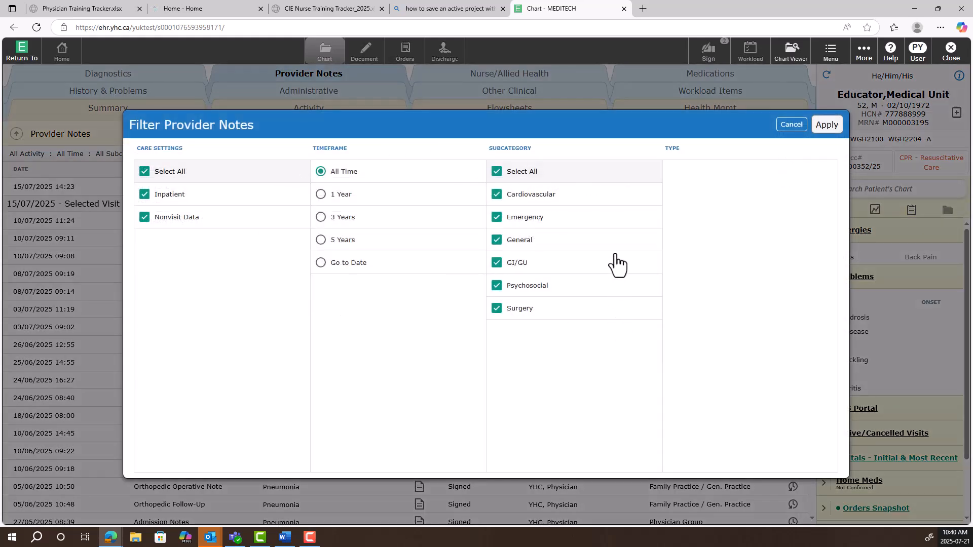
click(792, 124)
Look through the laboratory results in Diagnostics and bring up the earlier result dates
click(104, 74)
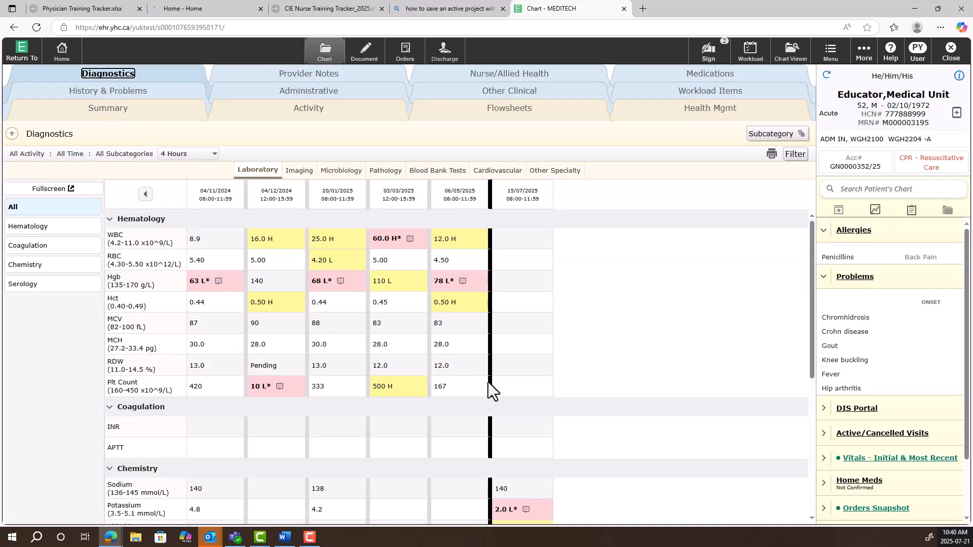
scroll(501, 294, down, 1)
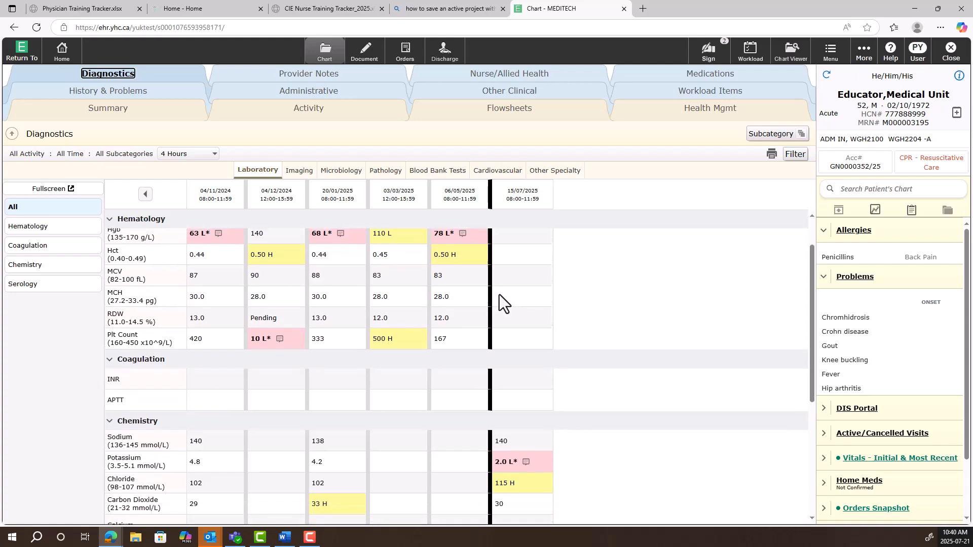
scroll(500, 294, up, 1)
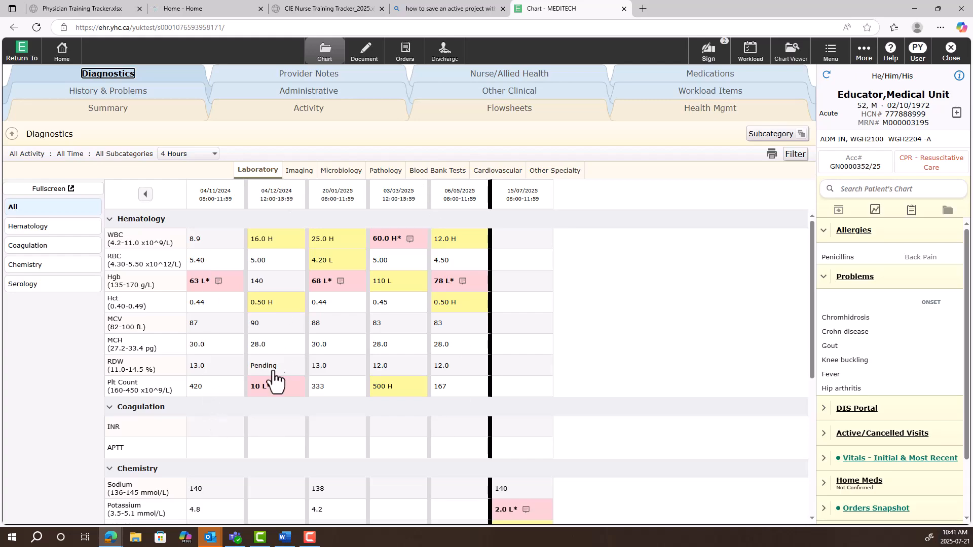
click(145, 195)
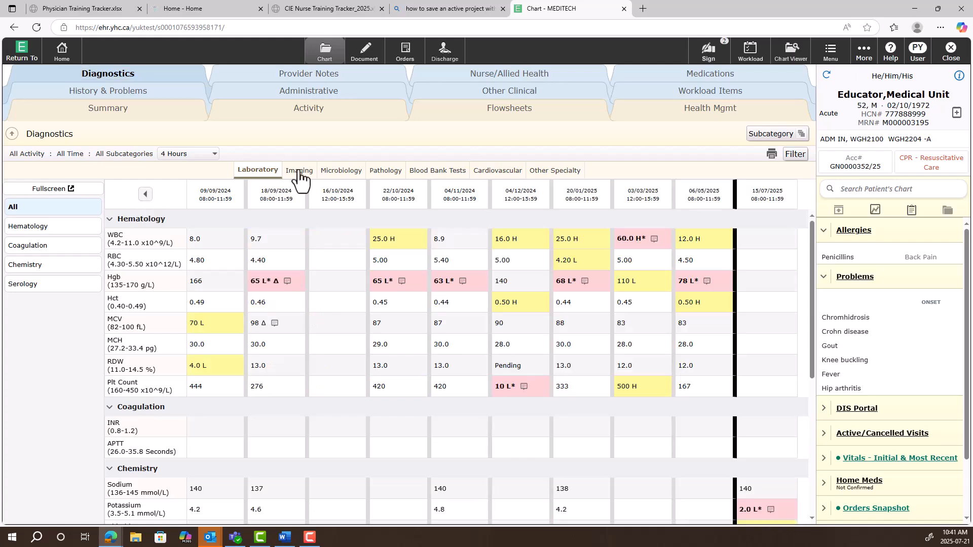
Check the Imaging and Cardiovascular diagnostics, and view the 29/07/2024 Electrocardiogram report
click(299, 173)
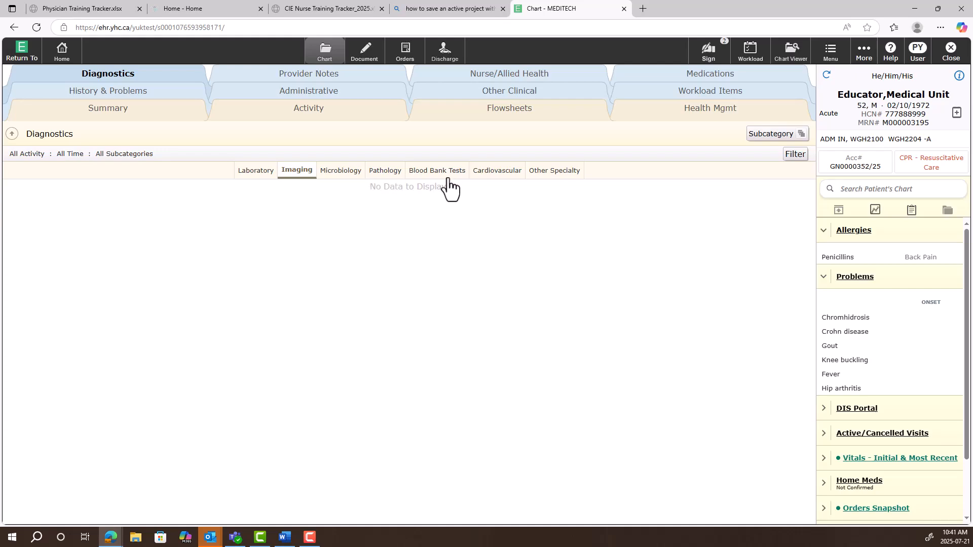
click(484, 175)
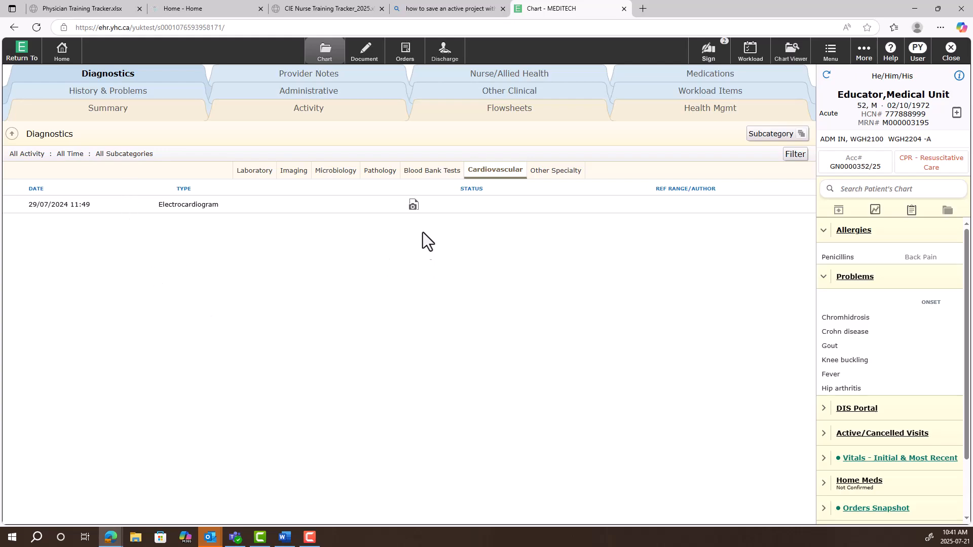
click(414, 205)
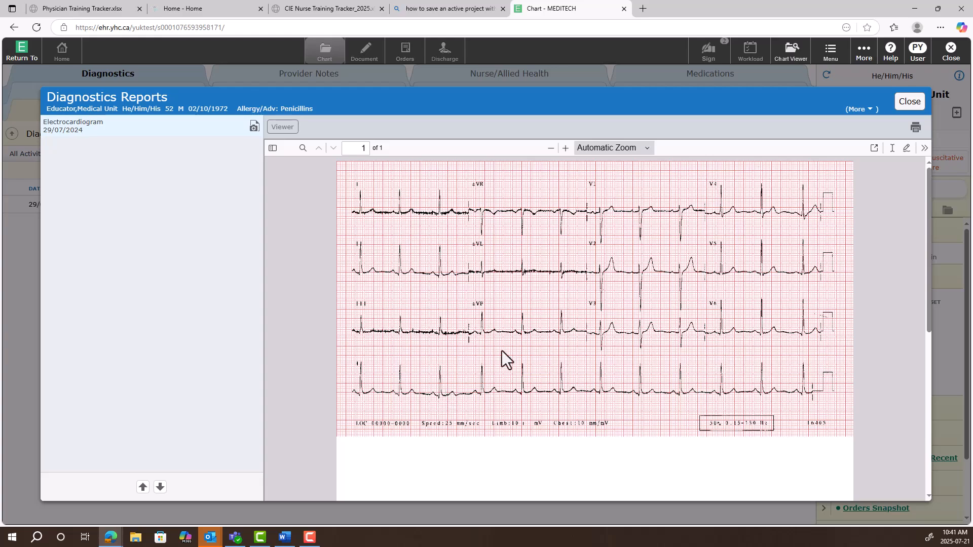
click(914, 84)
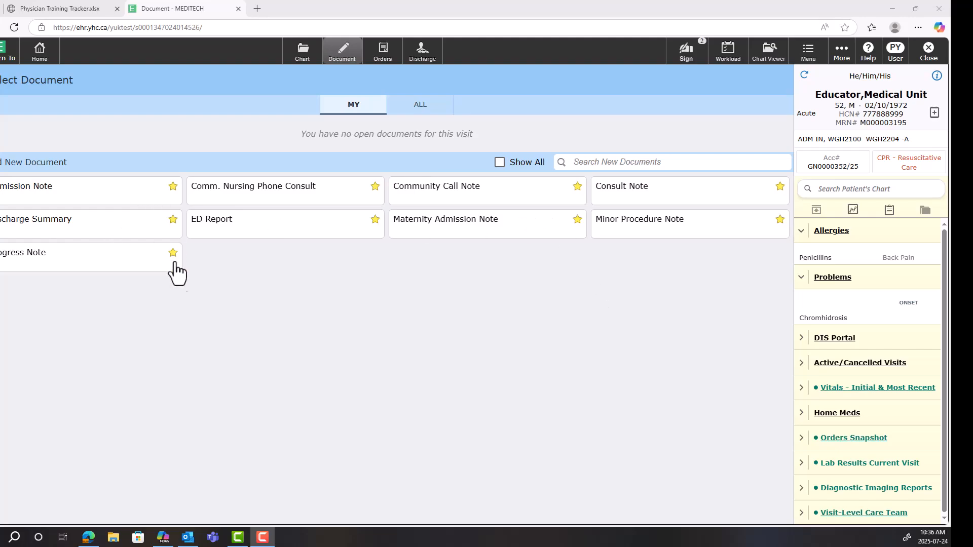
Mark Orthopedic Operative Note as a favourite from the full list of document templates, and look at the new document search list
click(500, 162)
scroll(505, 248, down, 2)
scroll(504, 248, down, 5)
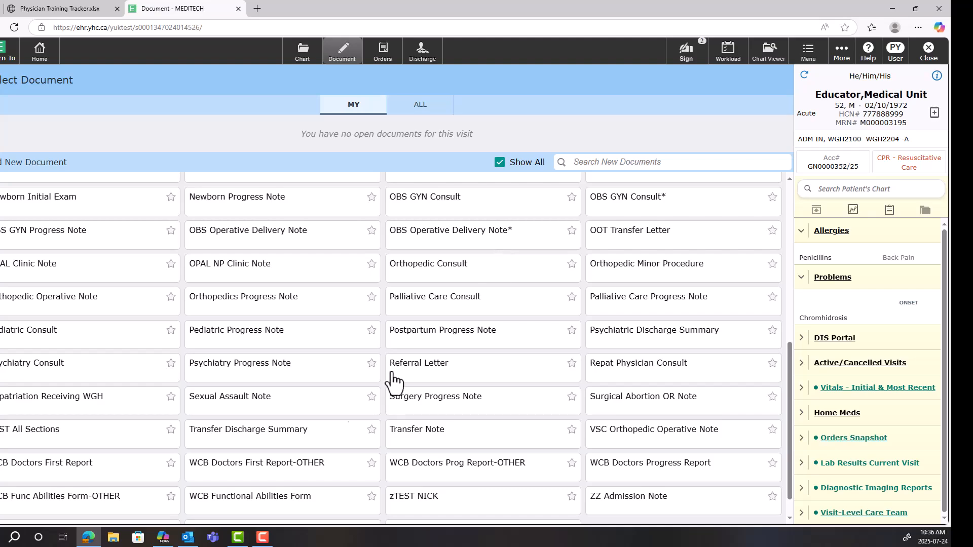
click(171, 299)
click(496, 161)
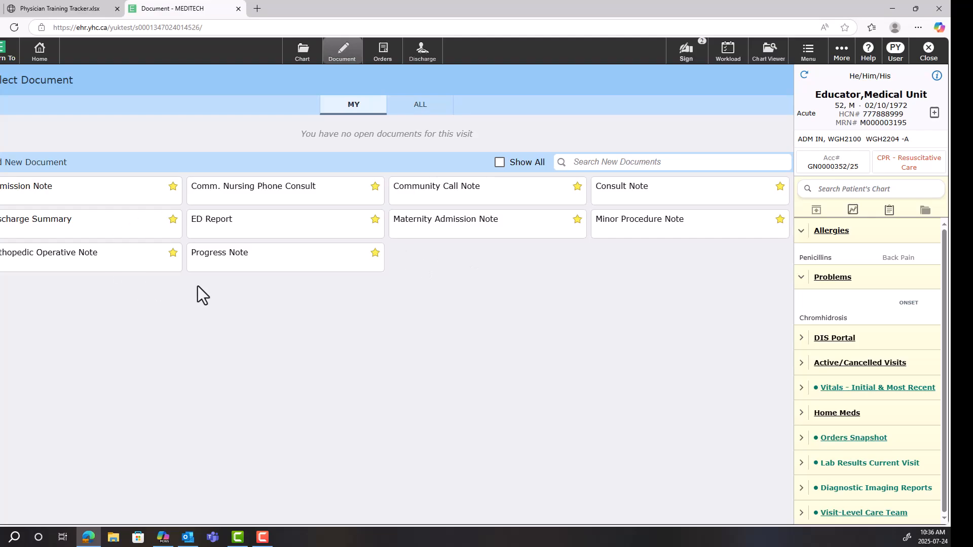
click(657, 163)
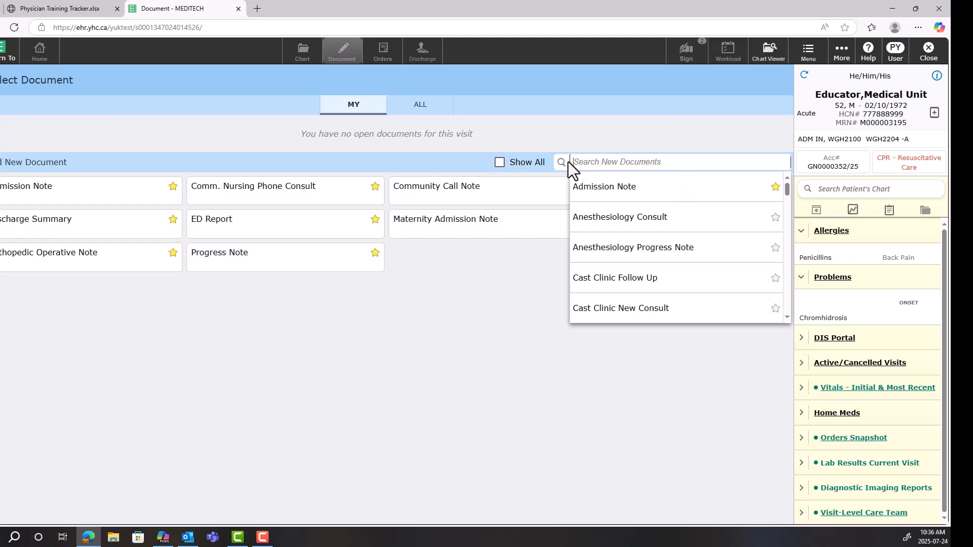
click(505, 142)
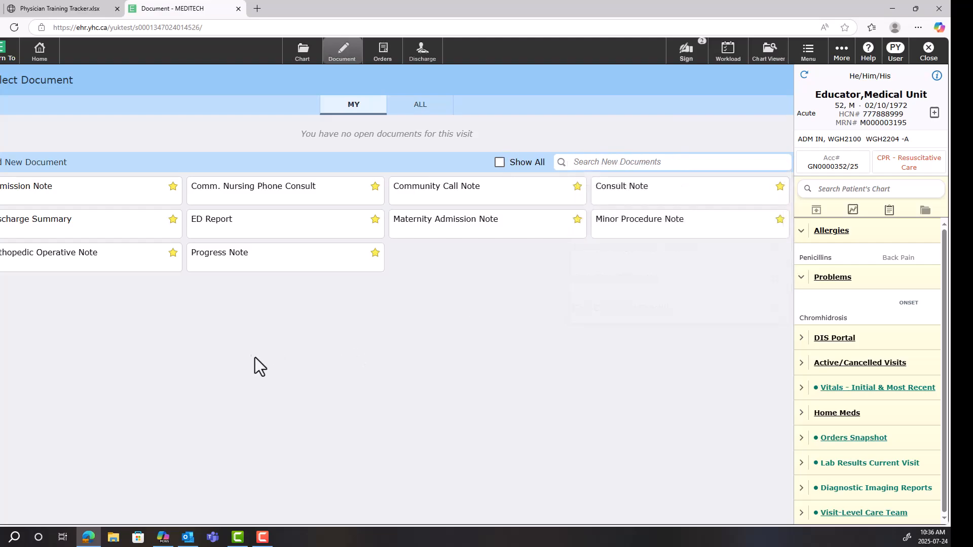
Start a new Admission Note and look through its Past History section
click(40, 268)
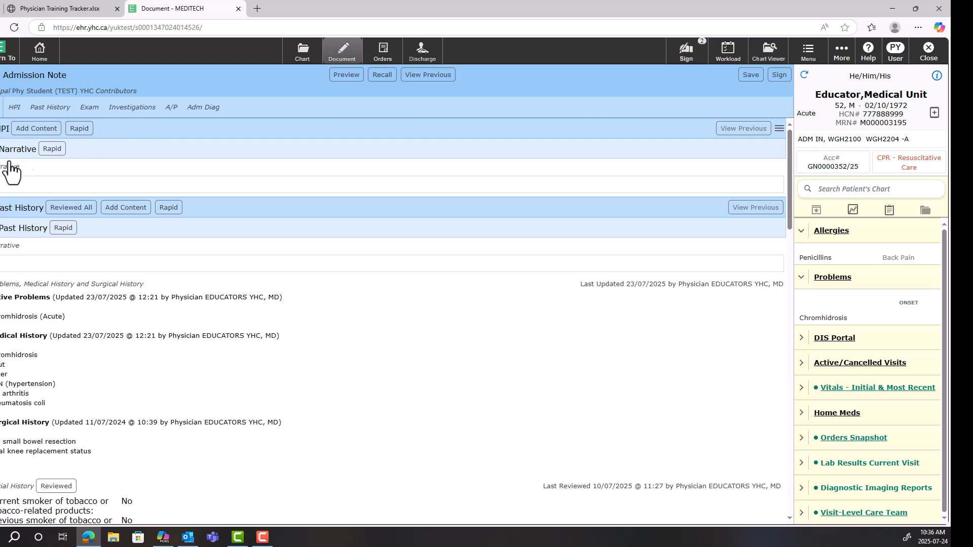
scroll(30, 169, down, 1)
scroll(72, 309, down, 3)
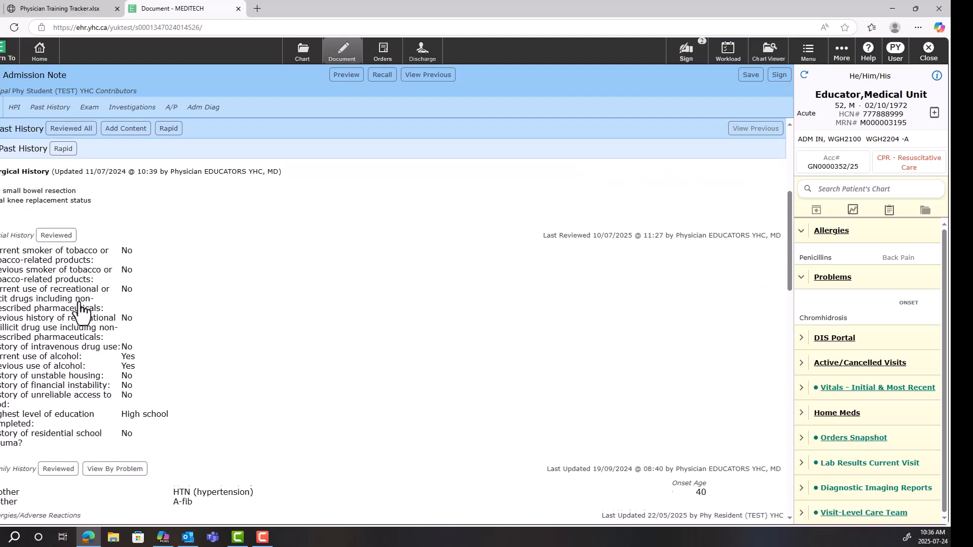
scroll(80, 309, up, 6)
Enter "test text" in the HPI narrative of the Admission Note
double_click(12, 166)
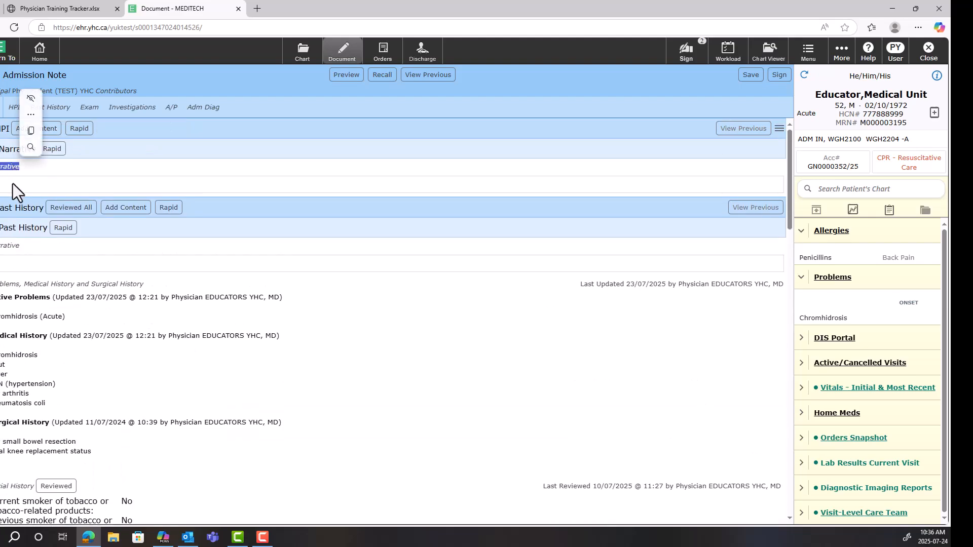
click(13, 185)
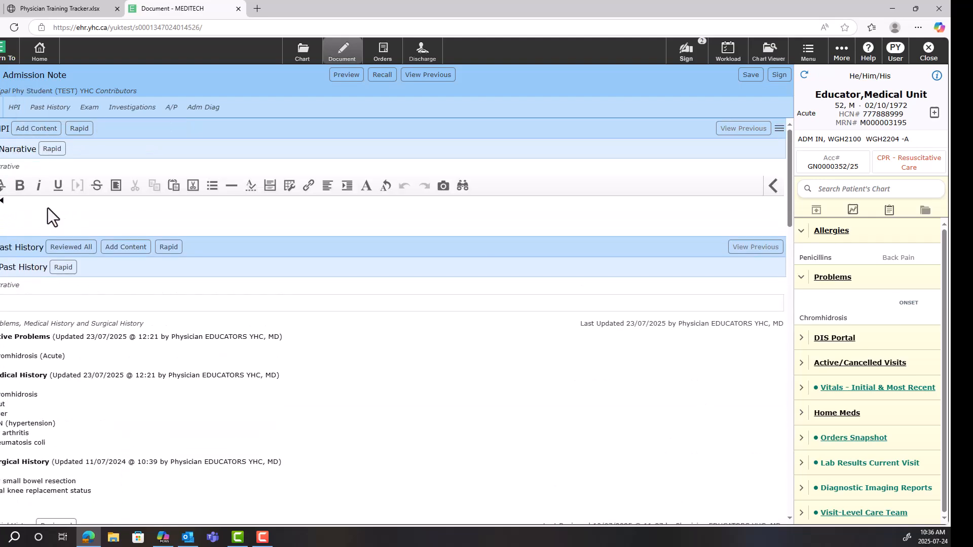
text(test text)
Search the HPI narrative's formatted data for "la" and mark Imaging Results - Last 24H as a favourite
click(2, 191)
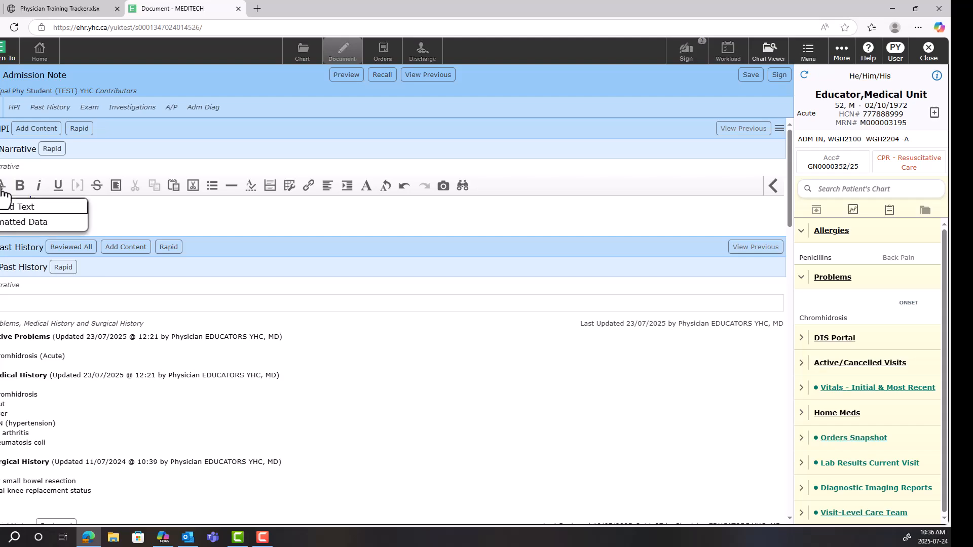
click(21, 223)
text(la)
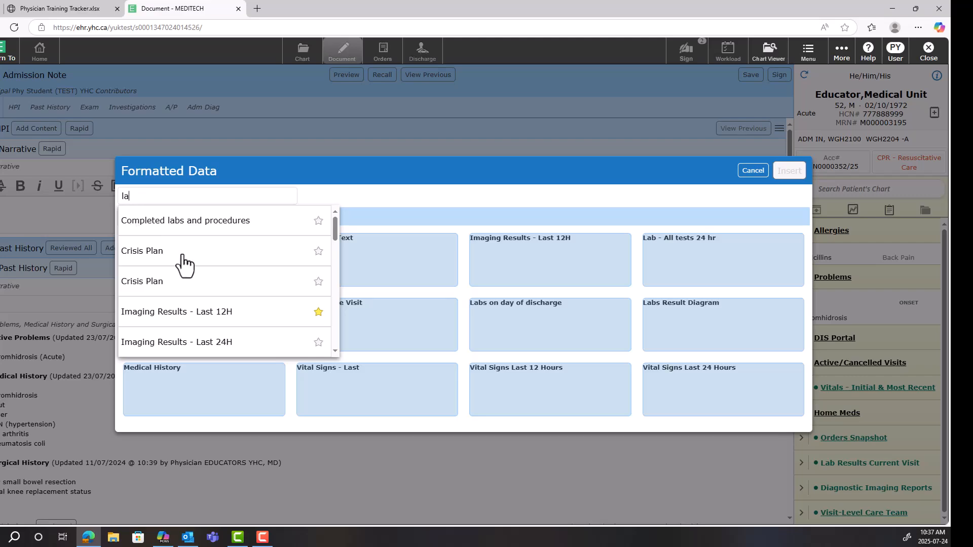
scroll(237, 230, down, 1)
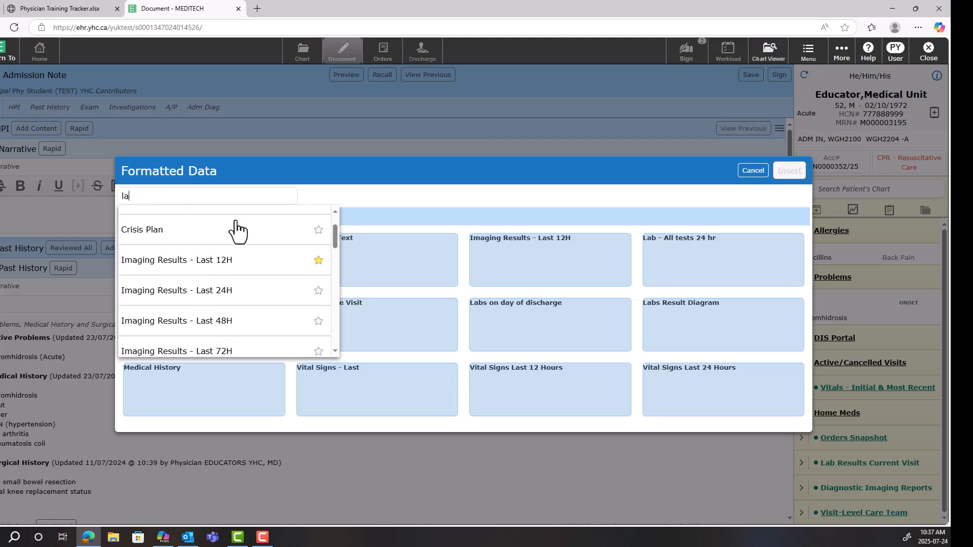
scroll(238, 230, down, 1)
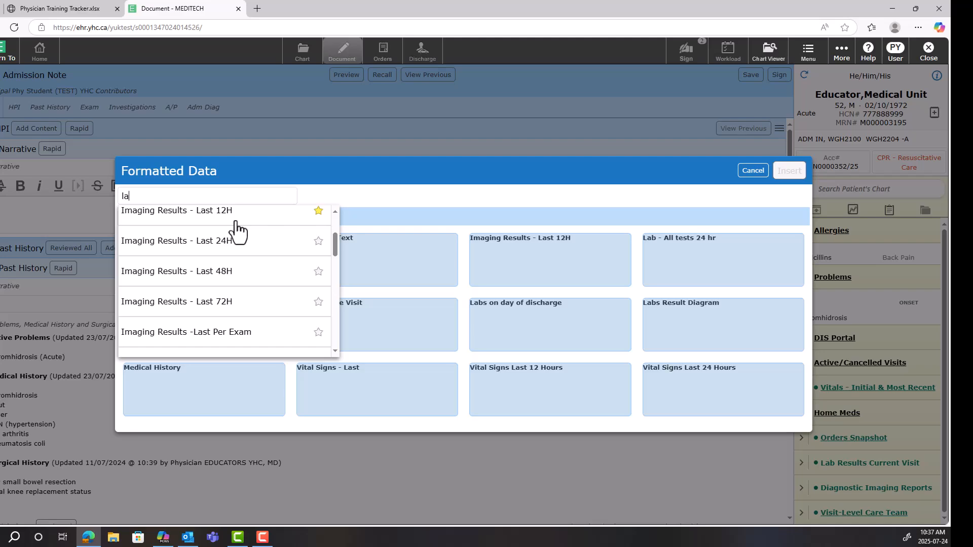
click(318, 242)
Insert the favourite Medical History formatted data into the HPI narrative
click(352, 200)
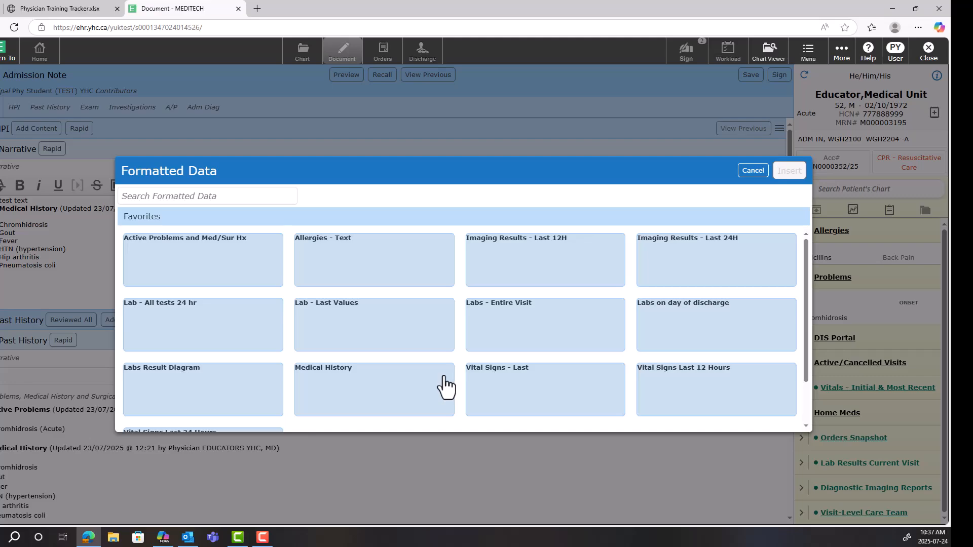
click(359, 407)
Open the Problems & History List from the note's Past History section, look it over and save it
scroll(82, 334, down, 3)
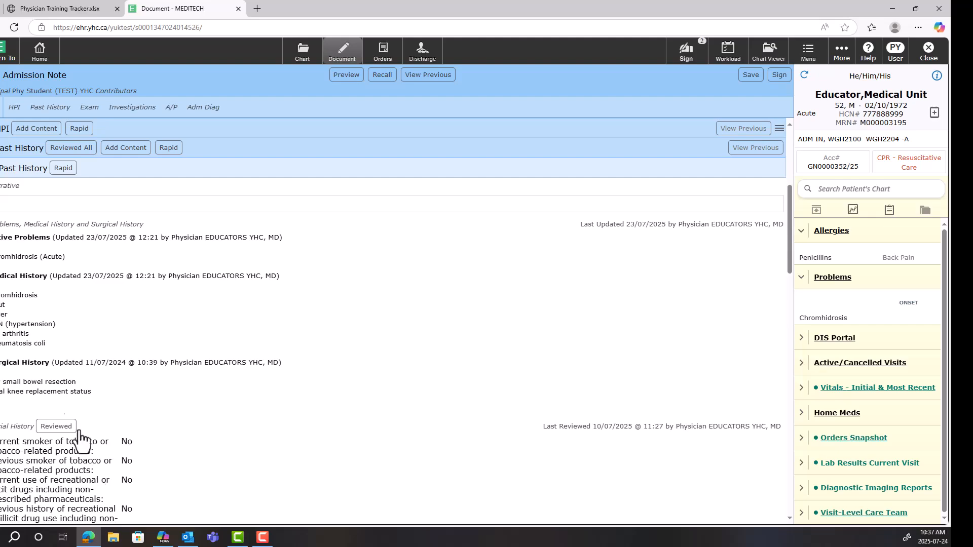
click(28, 304)
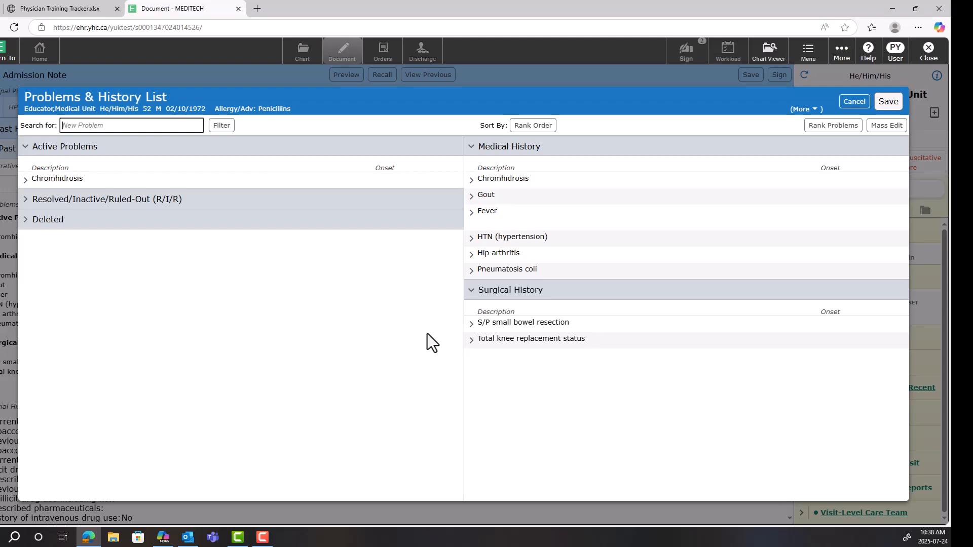
click(889, 101)
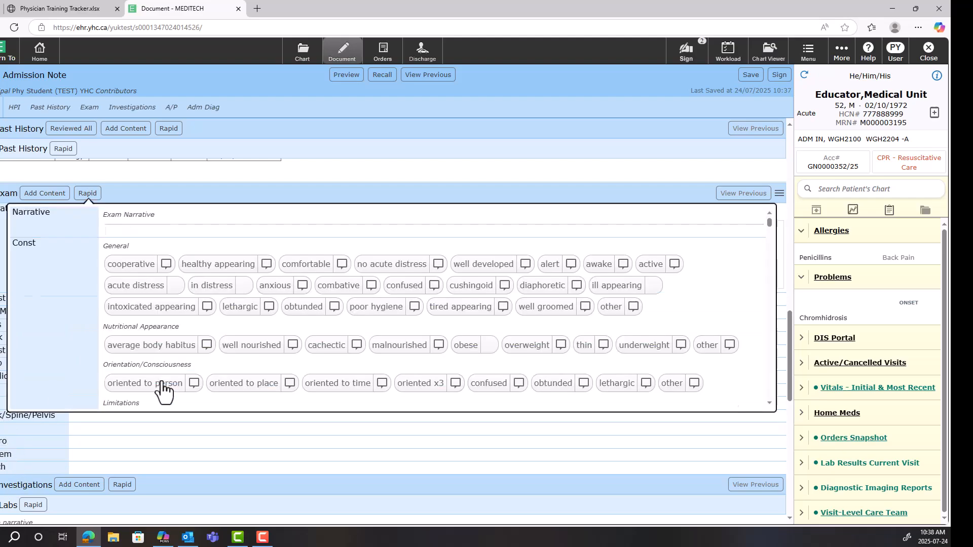
Record cooperative, lethargic, average body habitus, oriented to person, lethargic consciousness and altered mental status as the constitutional Exam findings with rapid entry
click(122, 325)
click(240, 365)
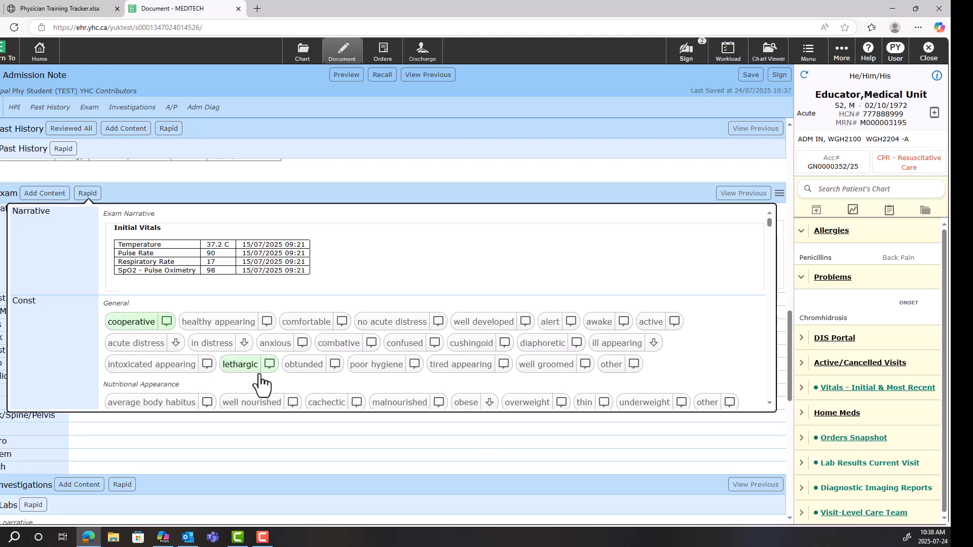
scroll(142, 358, down, 2)
click(139, 303)
click(152, 340)
scroll(202, 337, down, 1)
click(223, 336)
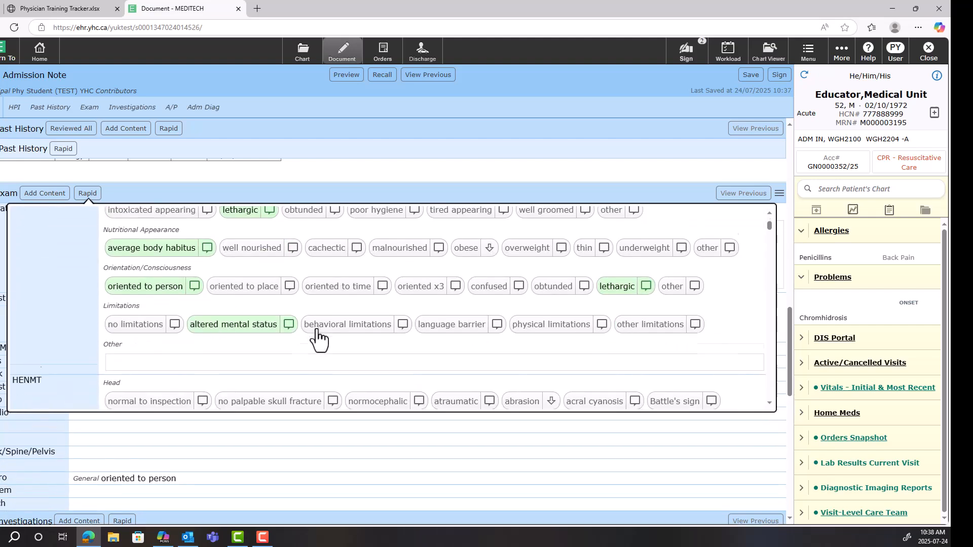
Record no palpable skull fracture, scalp tenderness and hearing grossly normal bilaterally, adding the comment "text" to the hearing finding
scroll(284, 284, down, 3)
click(273, 256)
click(228, 298)
scroll(253, 307, down, 2)
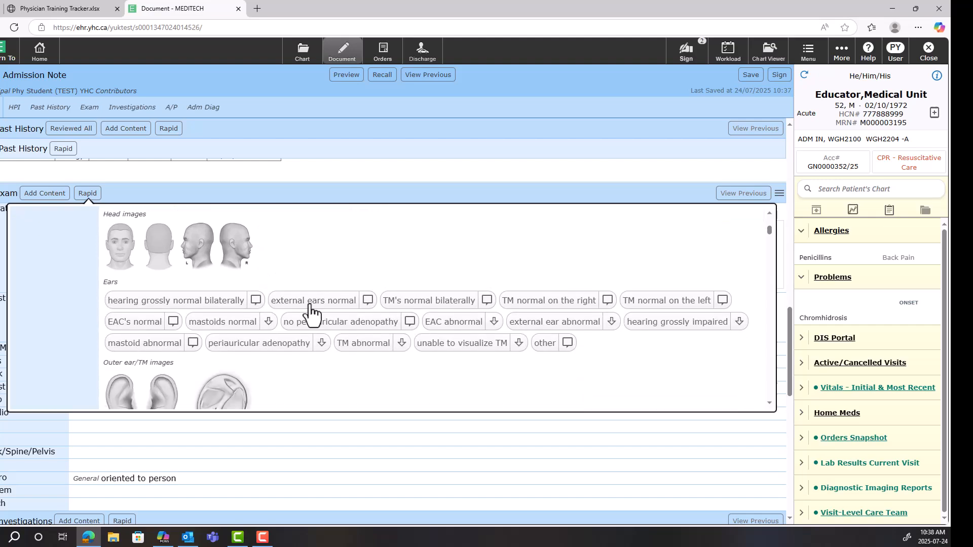
click(188, 304)
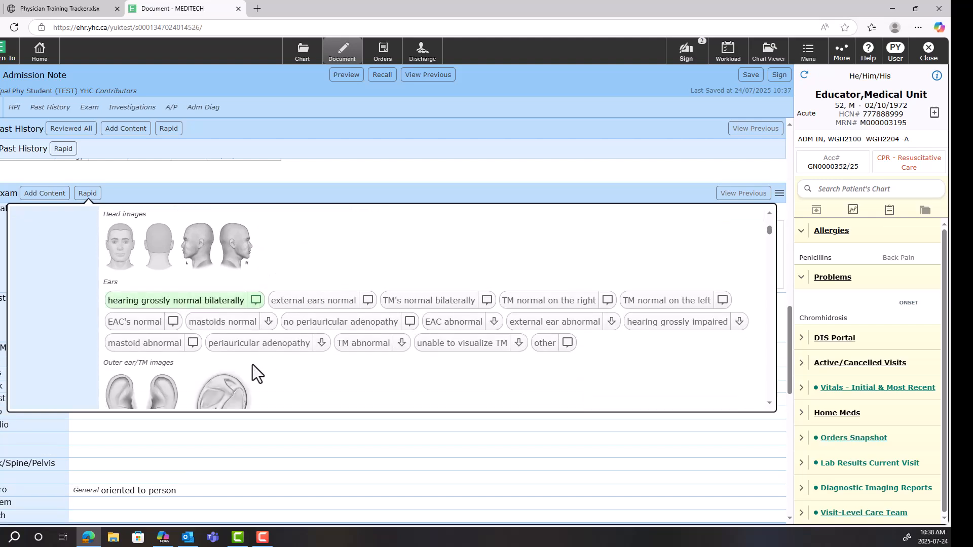
text(text)
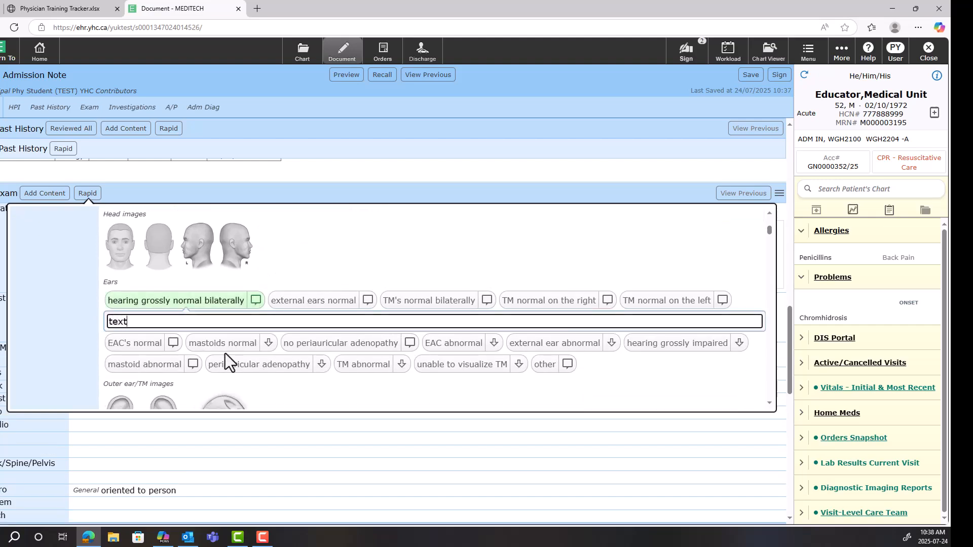
Look at the Head images drawing window, save it unmarked and close the Exam's rapid entry
click(118, 248)
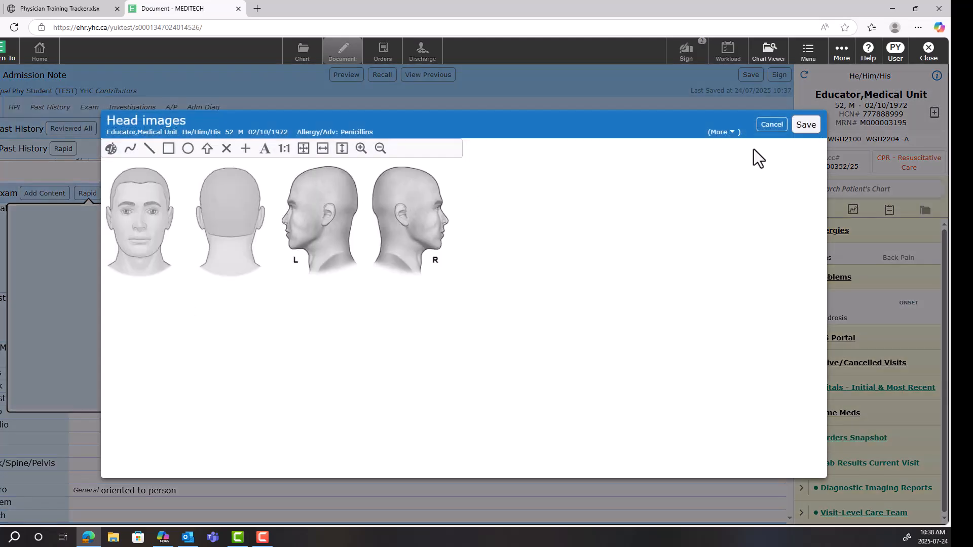
click(805, 125)
click(582, 199)
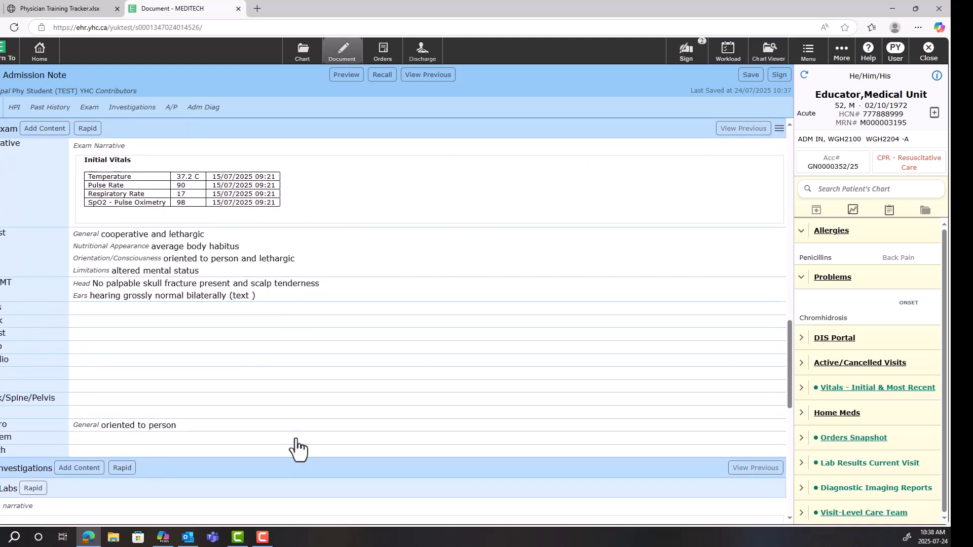
Search the additional note sections for "chest" and add the Chest Pain section to the Admission Note
scroll(294, 448, up, 3)
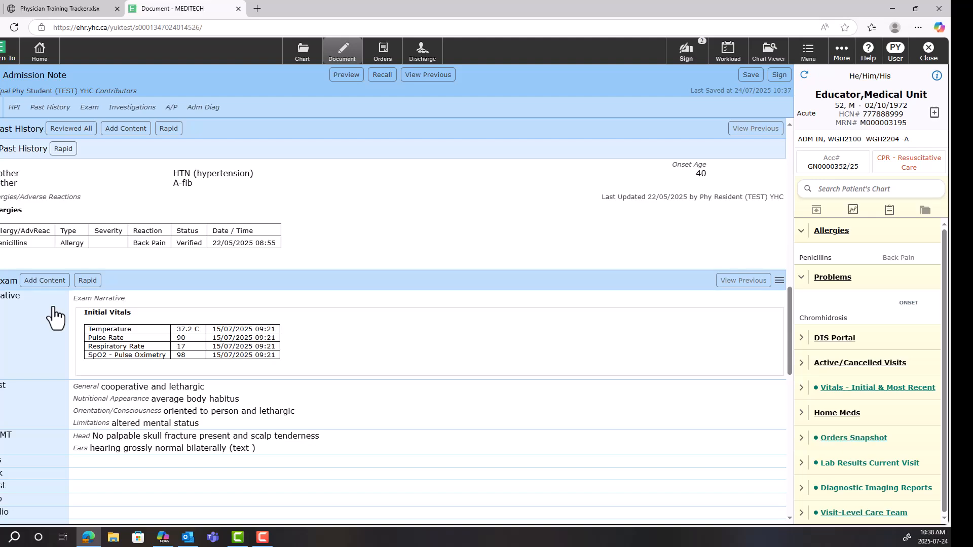
click(45, 281)
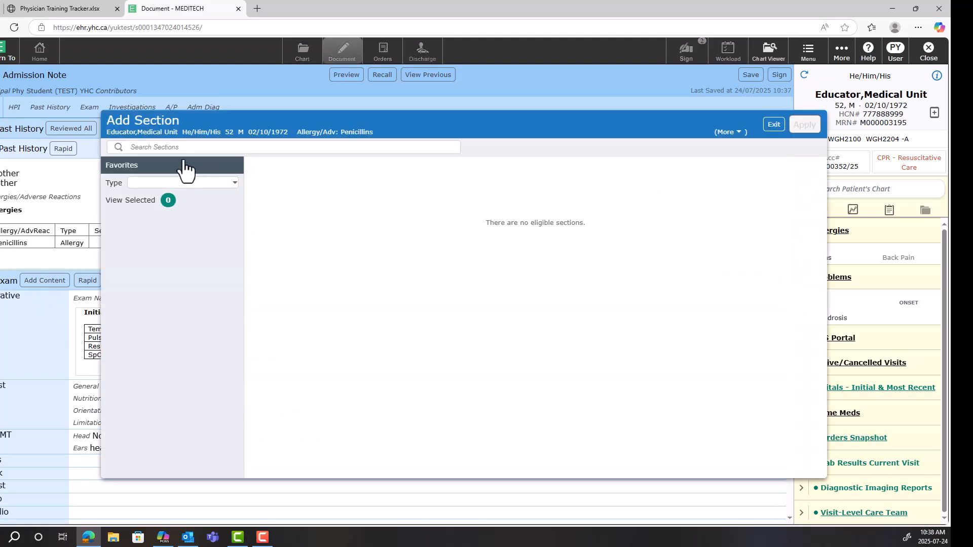
click(172, 146)
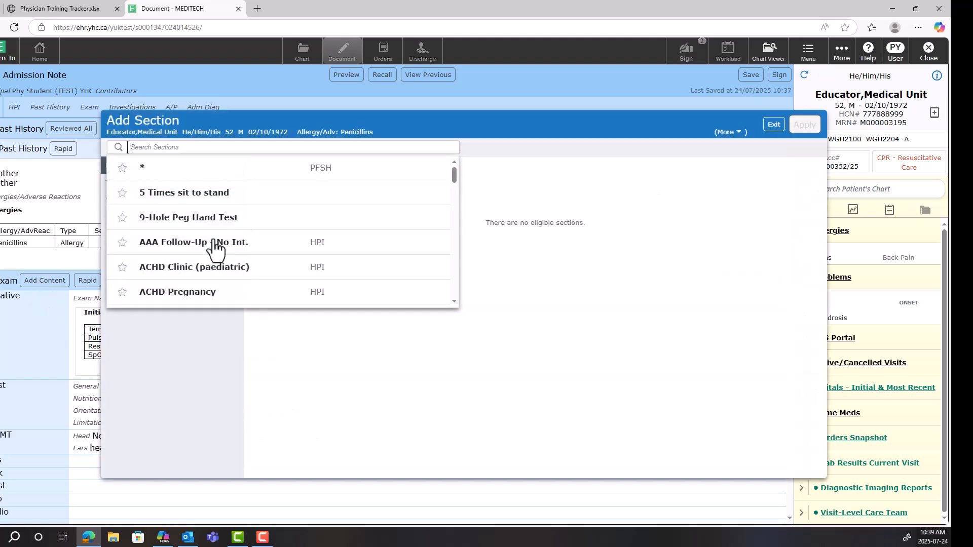
scroll(228, 225, down, 10)
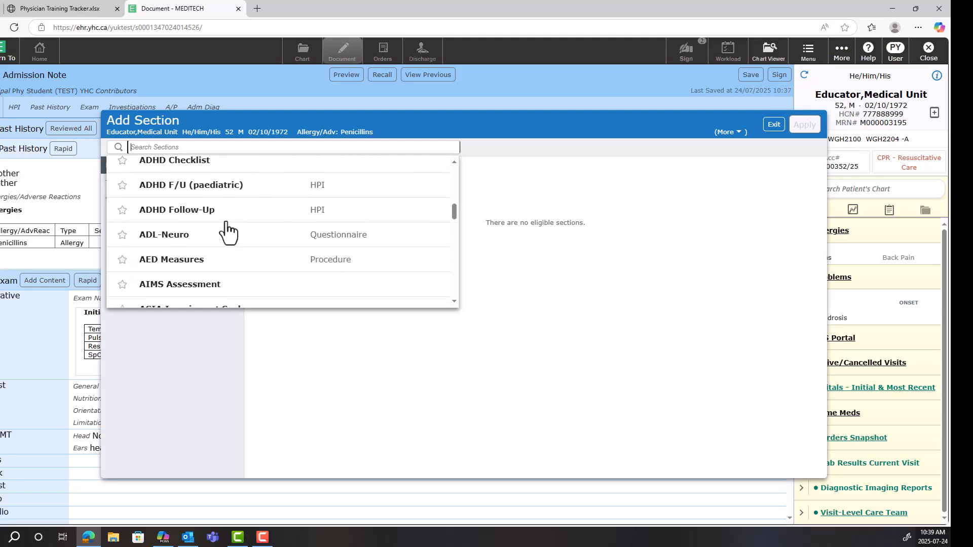
text(chest)
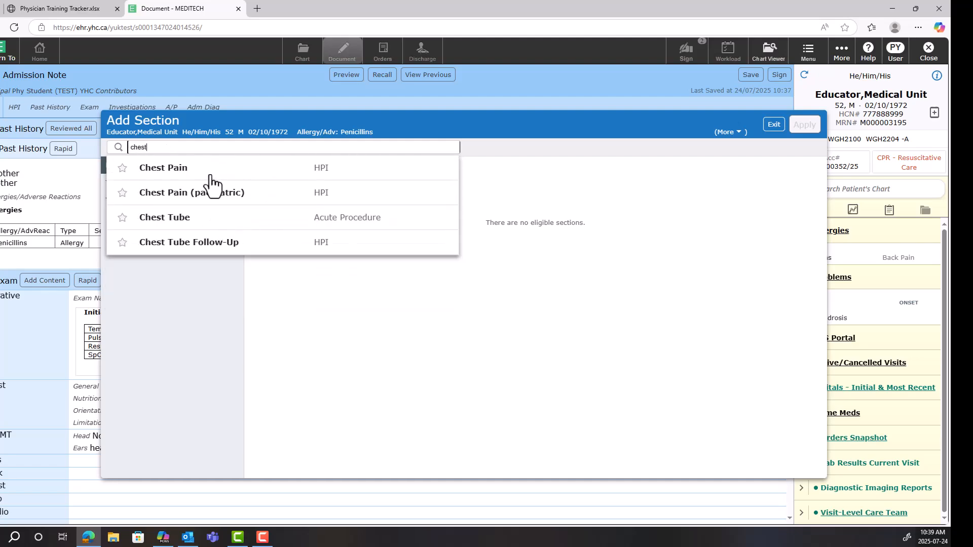
click(212, 188)
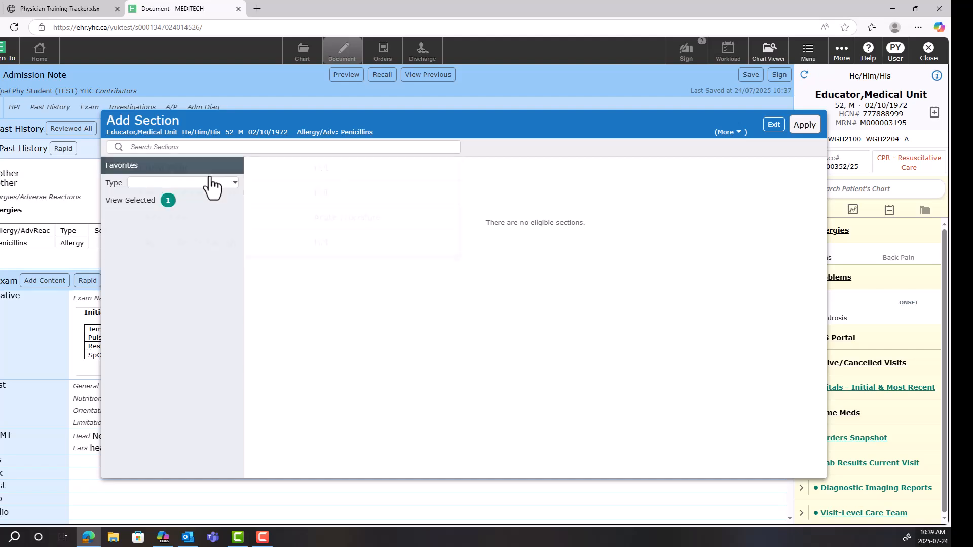
click(804, 125)
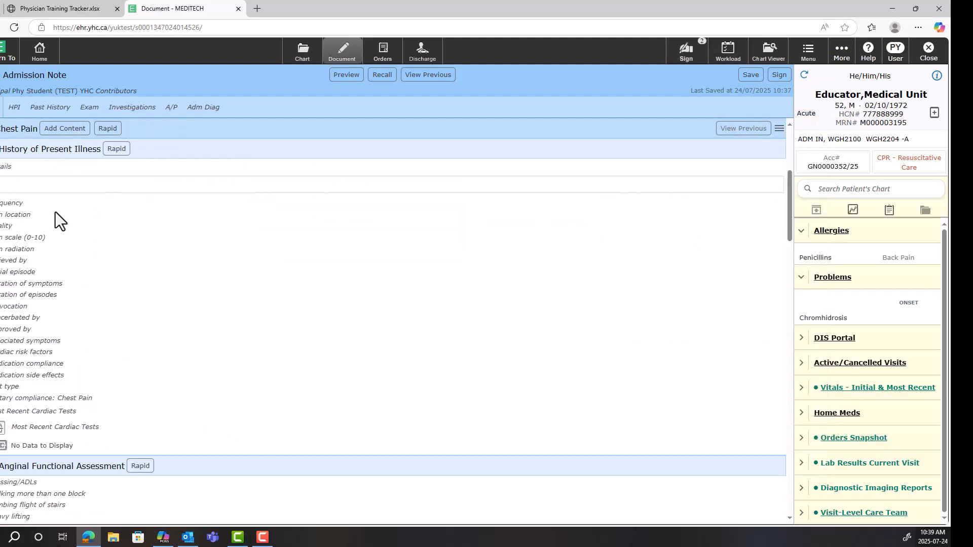
Record the chest pain as rarely, parasternal, crescendo/decrescendo, relieved by 1 NTG spray or tablet, with initial episode and symptom duration of 4-7 days
click(119, 151)
click(83, 231)
click(113, 268)
click(283, 307)
scroll(279, 319, down, 3)
click(131, 234)
click(159, 272)
click(156, 310)
Set chest pain provocation to emotional stress, exacerbated by caffeine, improved by analgesics, and associated symptom edema with the comment "text"
scroll(172, 314, down, 2)
click(152, 285)
click(174, 323)
scroll(178, 344, down, 2)
click(155, 261)
click(171, 303)
click(199, 297)
text(tex)
key(BackSpace)
text(t)
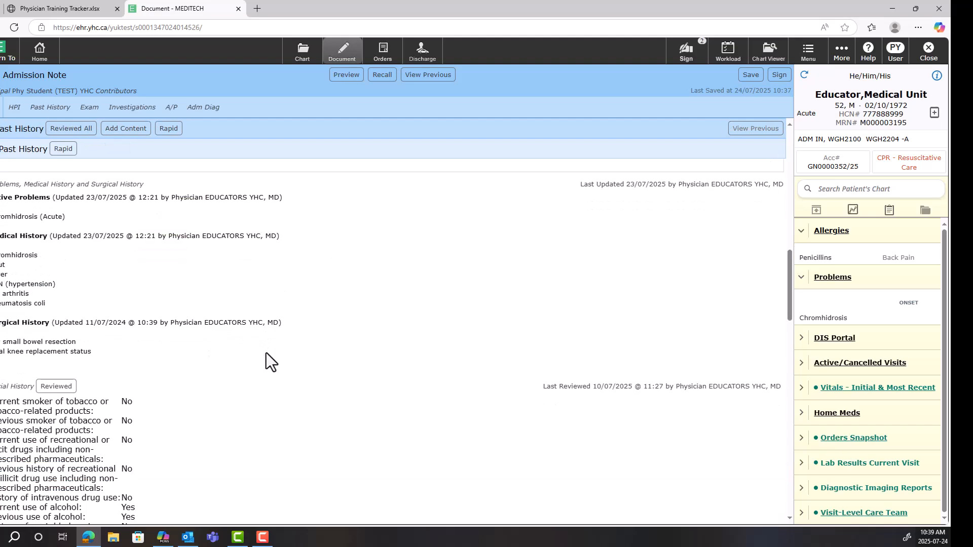
Enter COPD in the Admission Diagnosis field at the end of the note
scroll(266, 355, down, 2)
scroll(266, 354, down, 10)
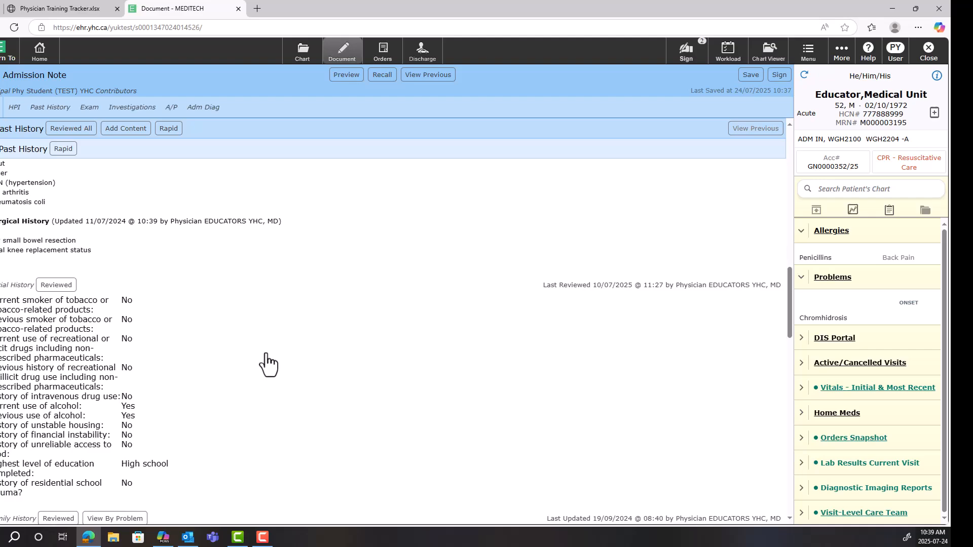
scroll(266, 354, down, 10)
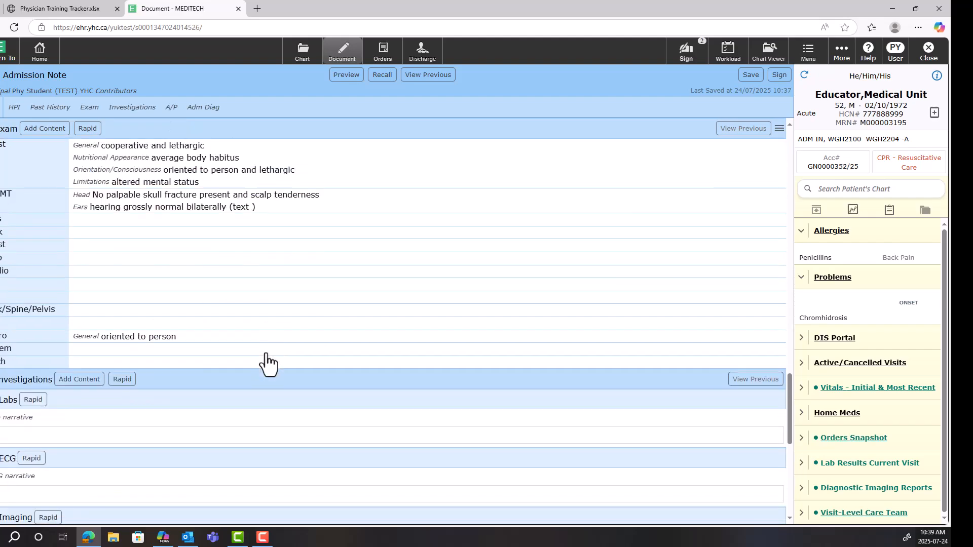
scroll(267, 352, down, 4)
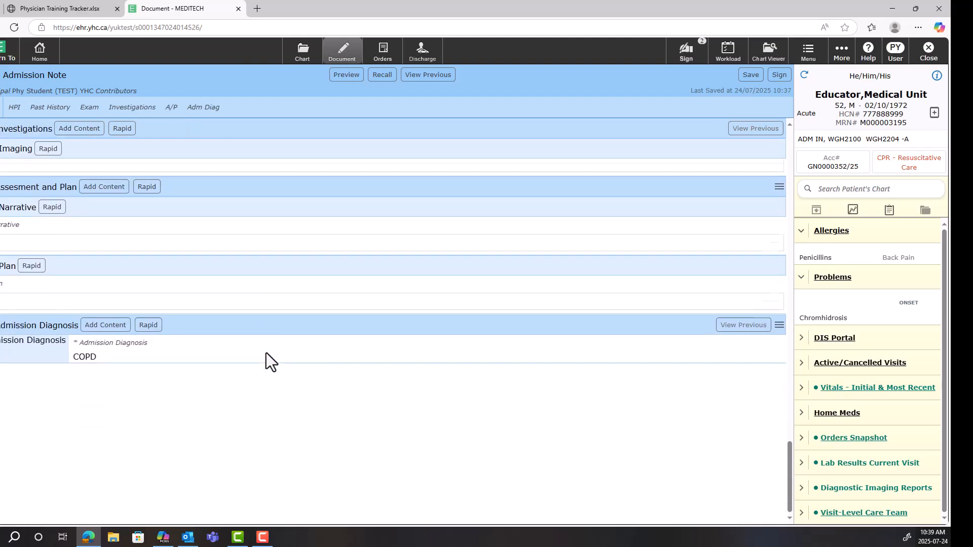
click(81, 353)
text(COPD)
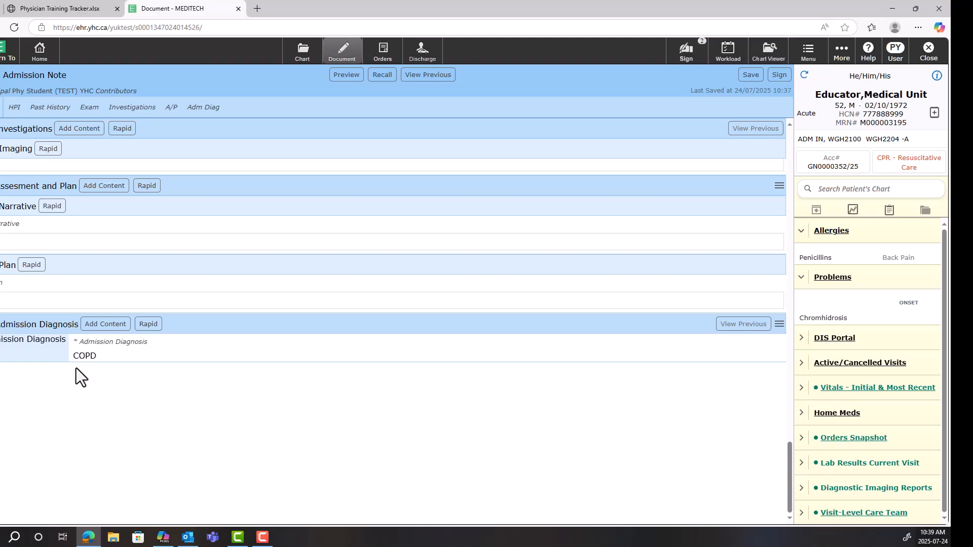
Look at the Admission Note's document actions, and save the note as a draft
scroll(391, 174, up, 3)
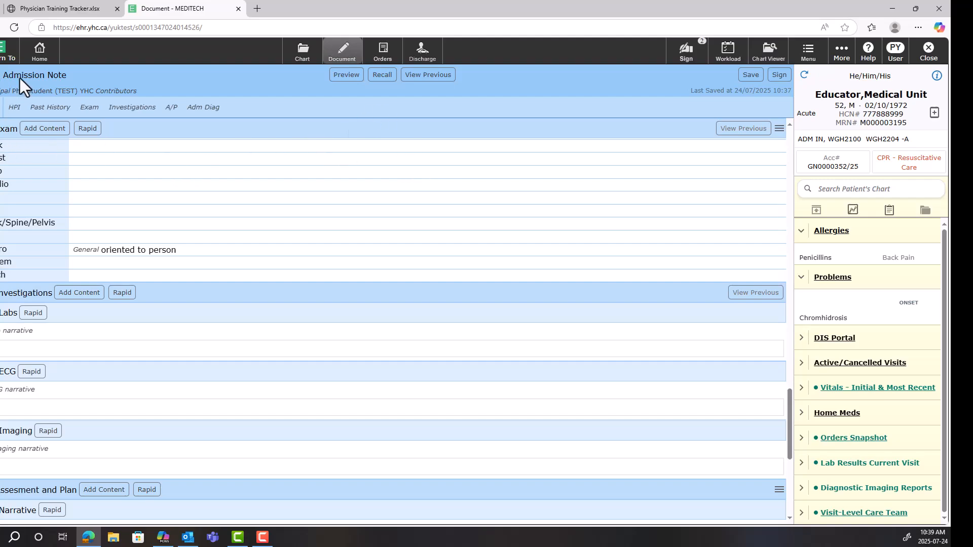
click(1, 91)
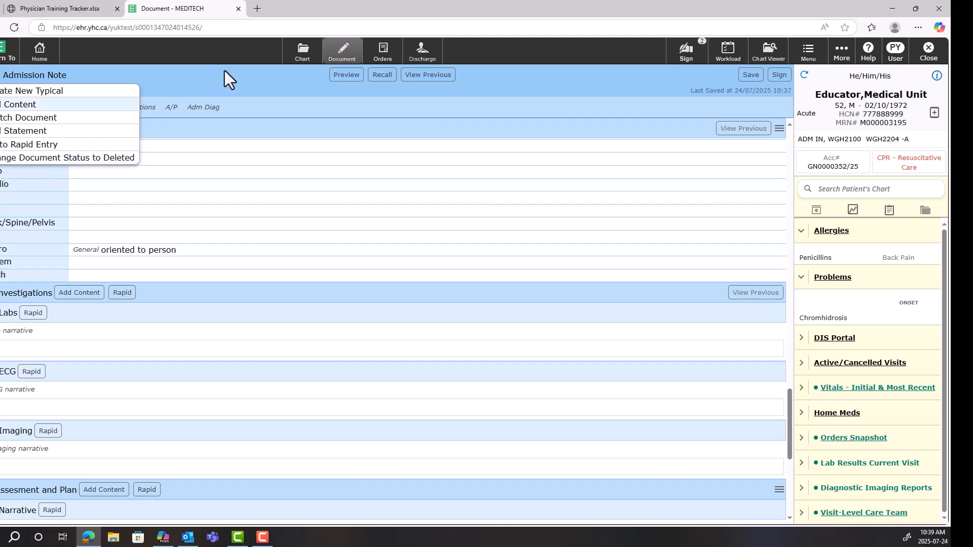
click(262, 152)
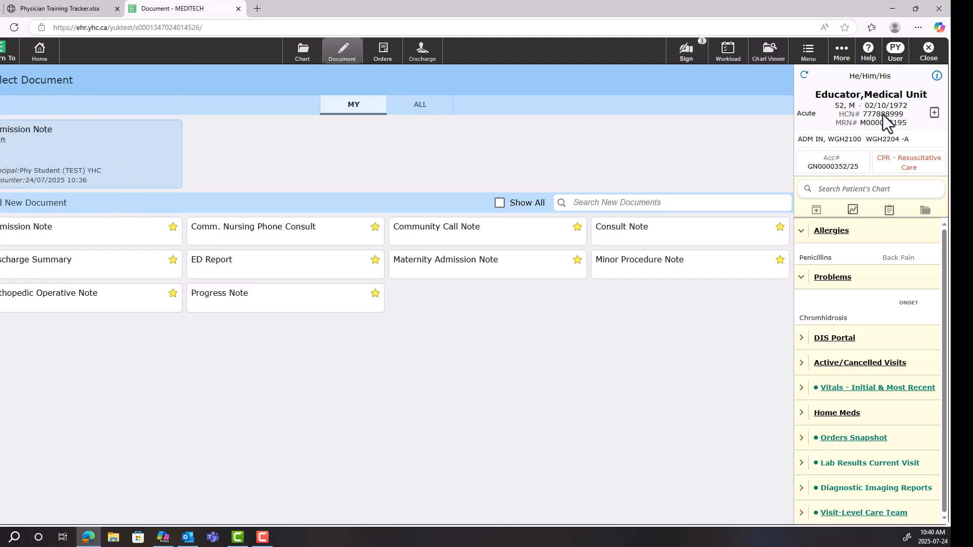
Reopen the draft Admission Note and preview the whole document
click(928, 53)
click(34, 162)
click(15, 137)
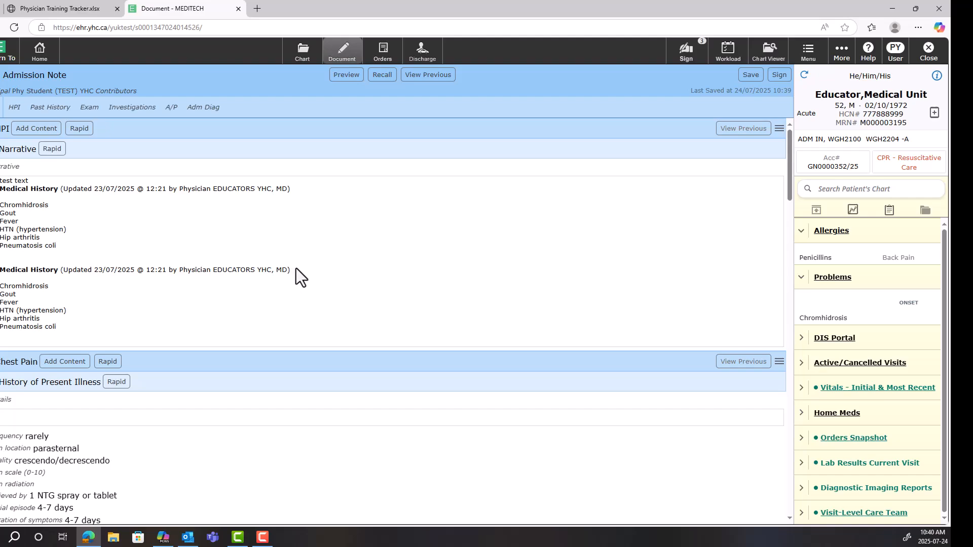
click(345, 76)
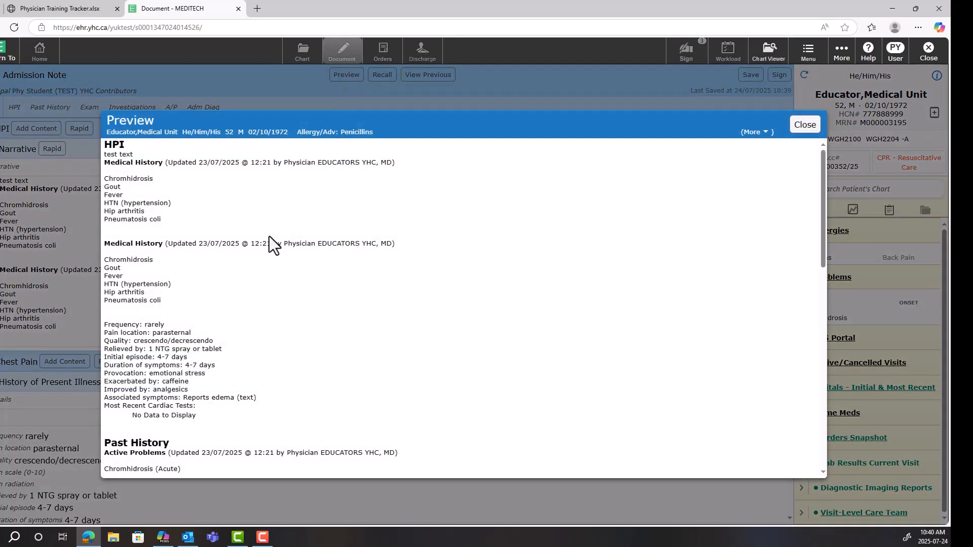
click(804, 125)
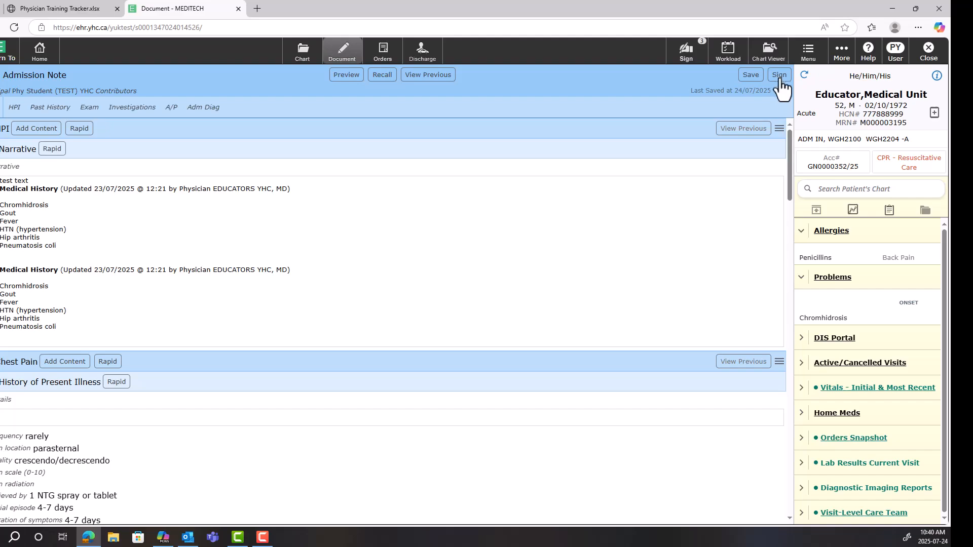
Start signing the Admission Note, check its encounter date/time picker, and add the generic YHC physician as cosigning contributor
click(779, 76)
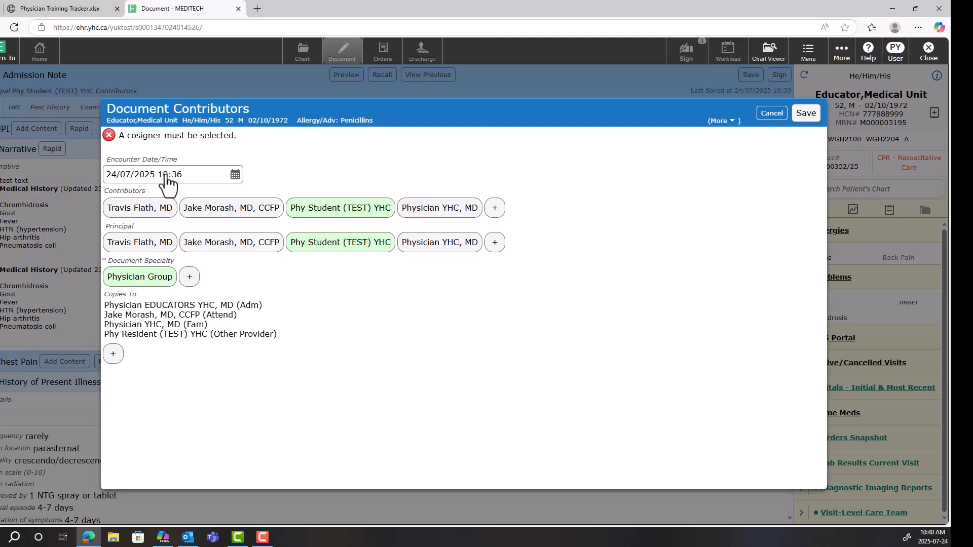
click(235, 176)
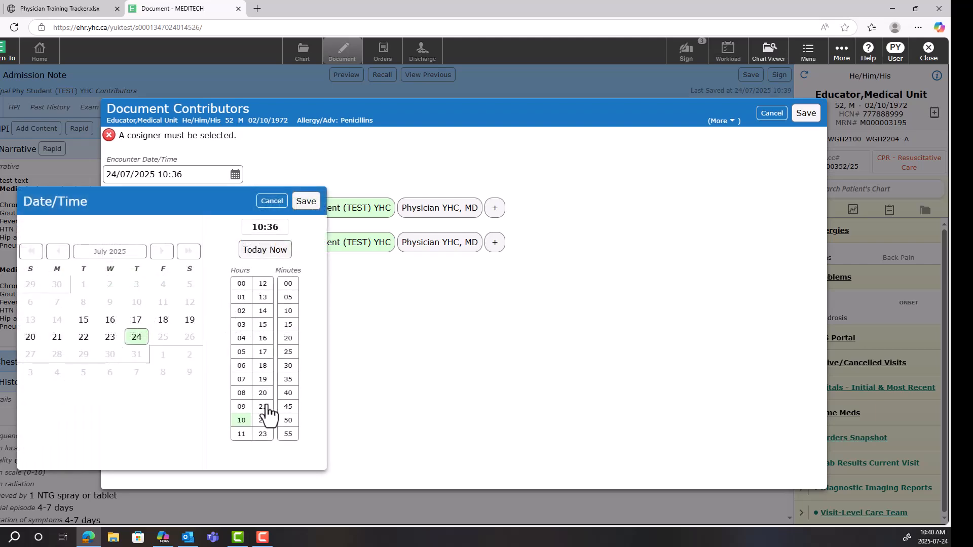
click(306, 209)
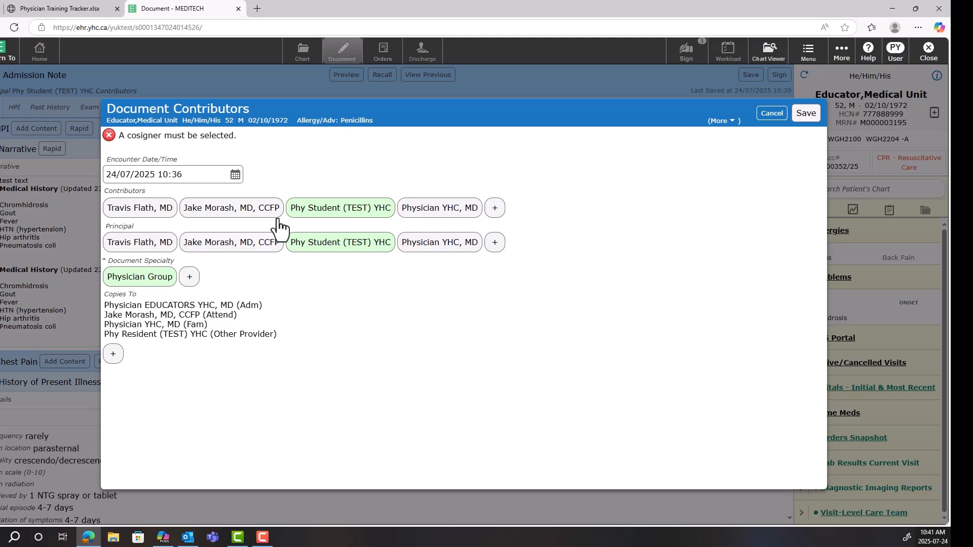
click(495, 209)
scroll(462, 226, down, 3)
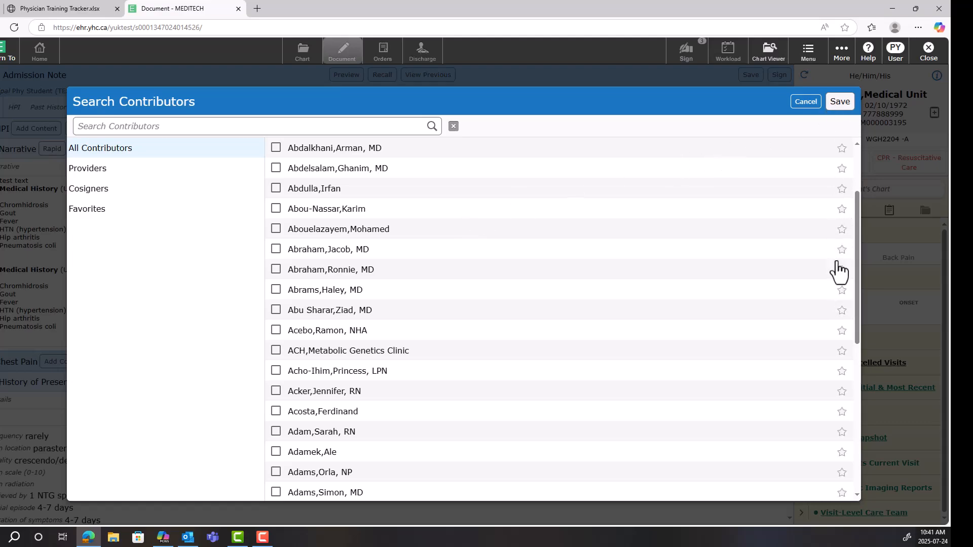
click(840, 102)
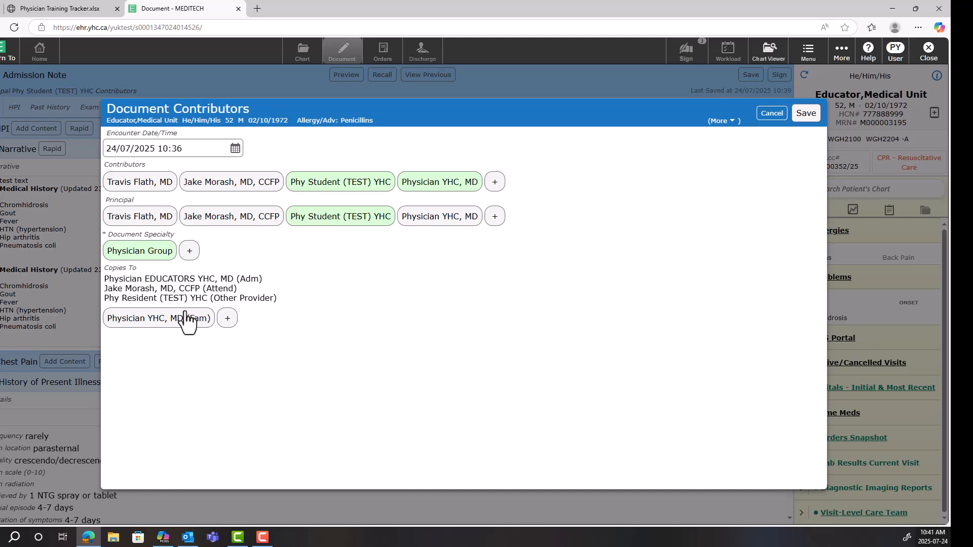
Check the Copies To recipient search, and sign the Admission Note by saving its contributors and entering the PIN
click(227, 320)
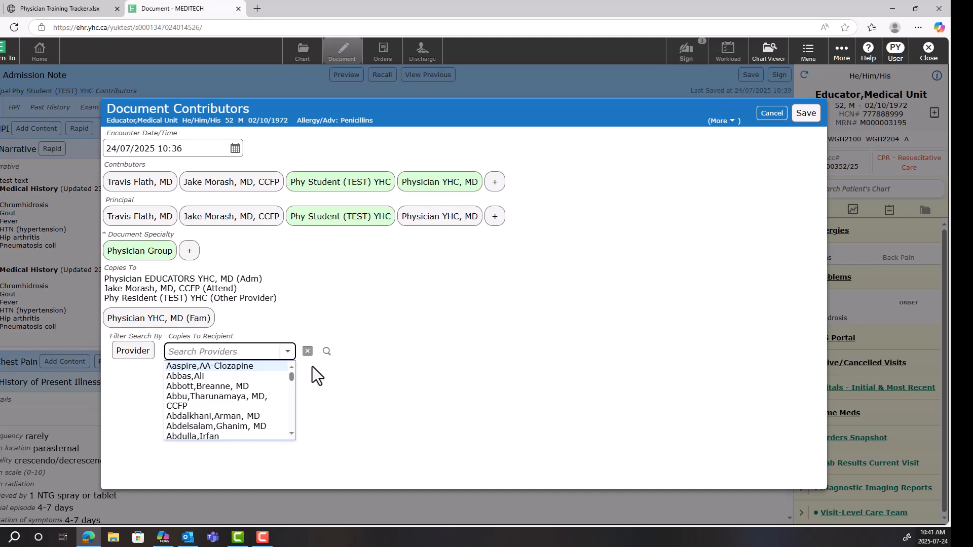
click(307, 351)
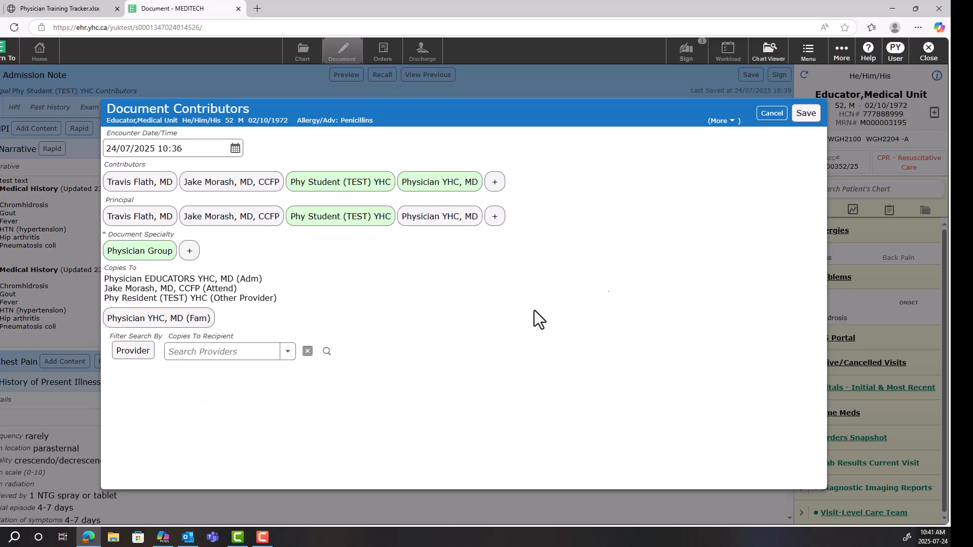
click(806, 113)
text(••••)
key(Return)
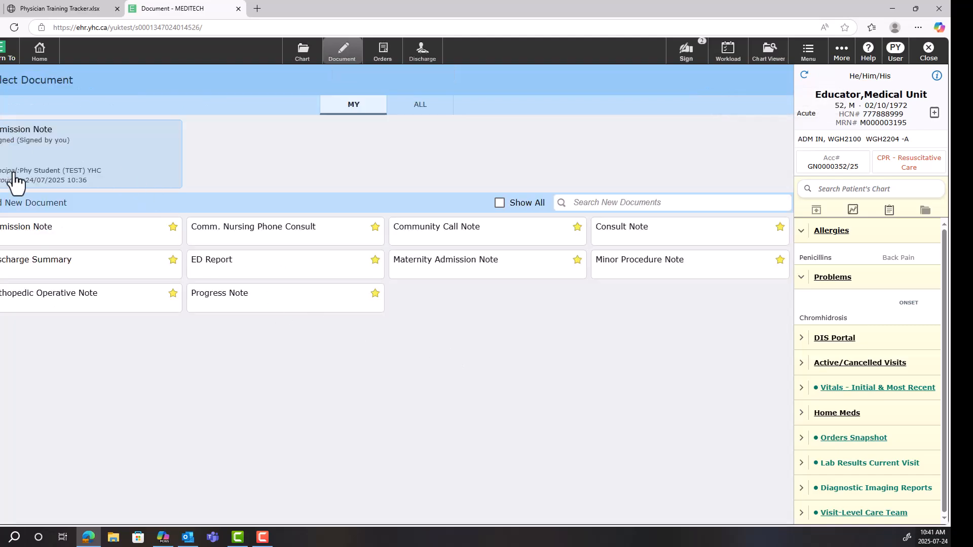
View the newly signed Admission Note, and open the signed 08:58 Admission Note from the chart's Provider Notes with its addendum option
click(53, 145)
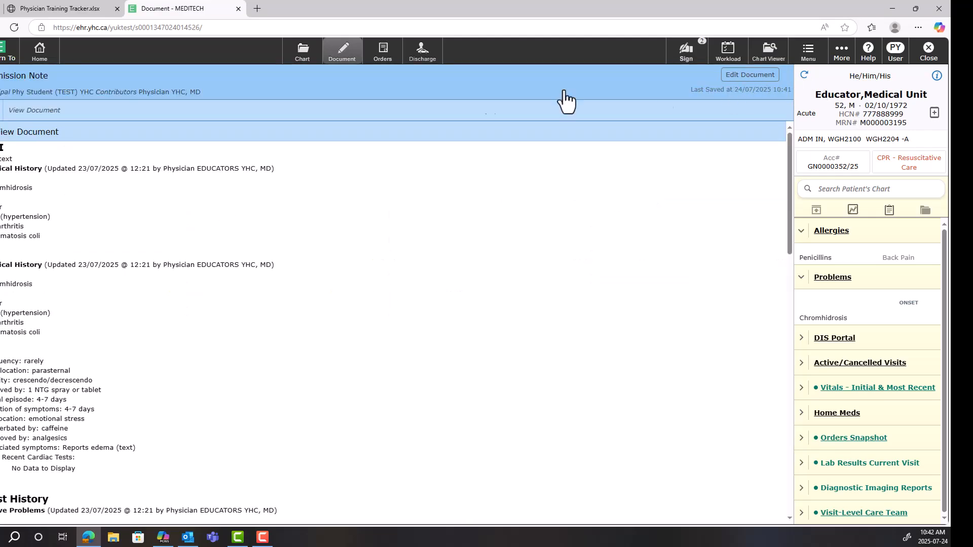
click(346, 57)
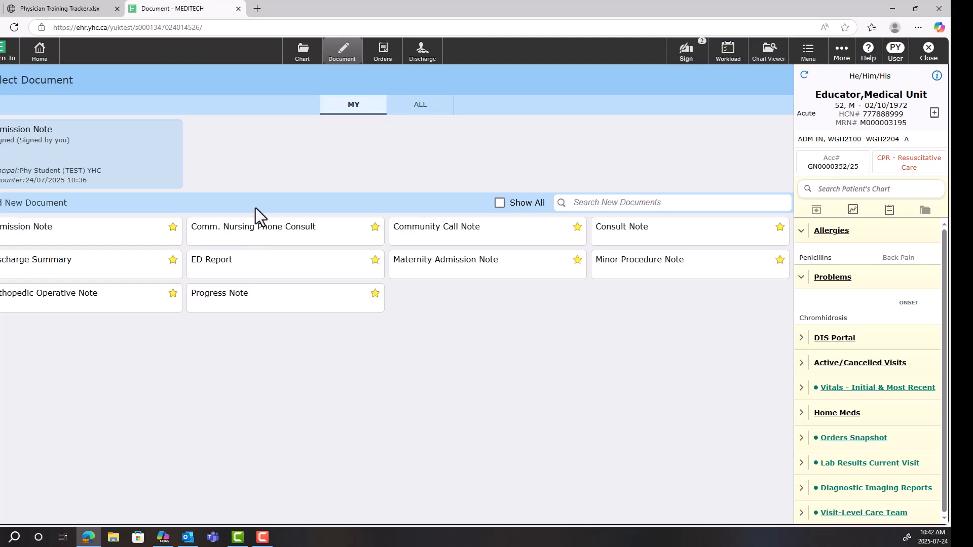
click(301, 53)
click(305, 76)
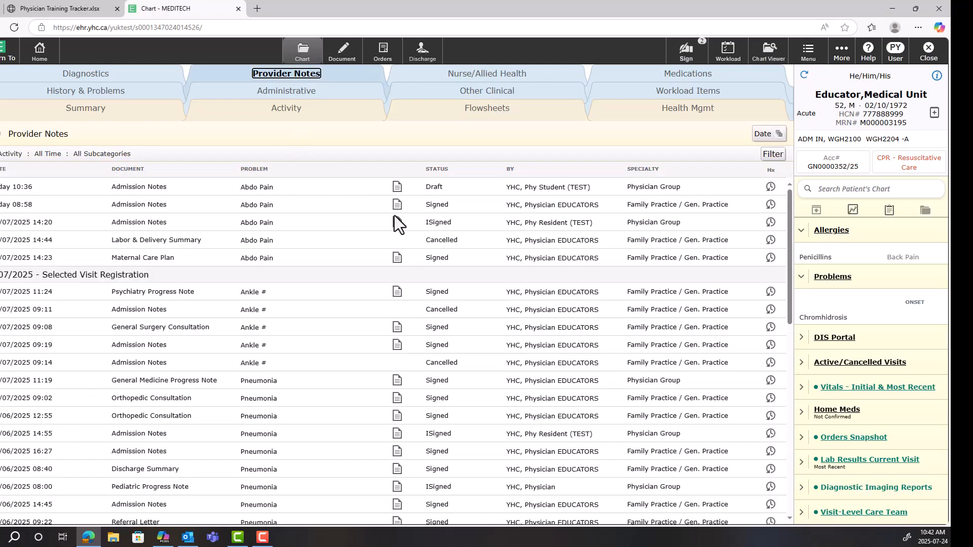
click(397, 205)
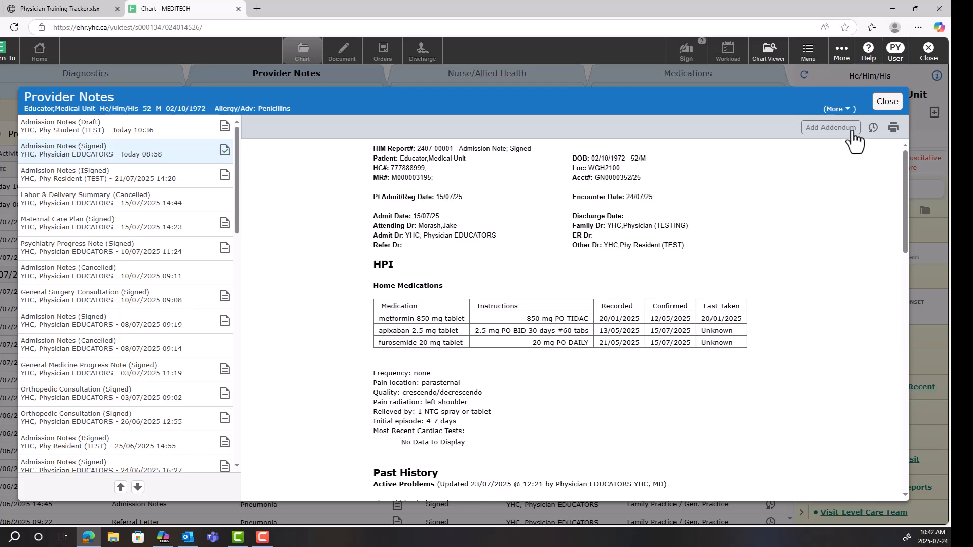
click(853, 139)
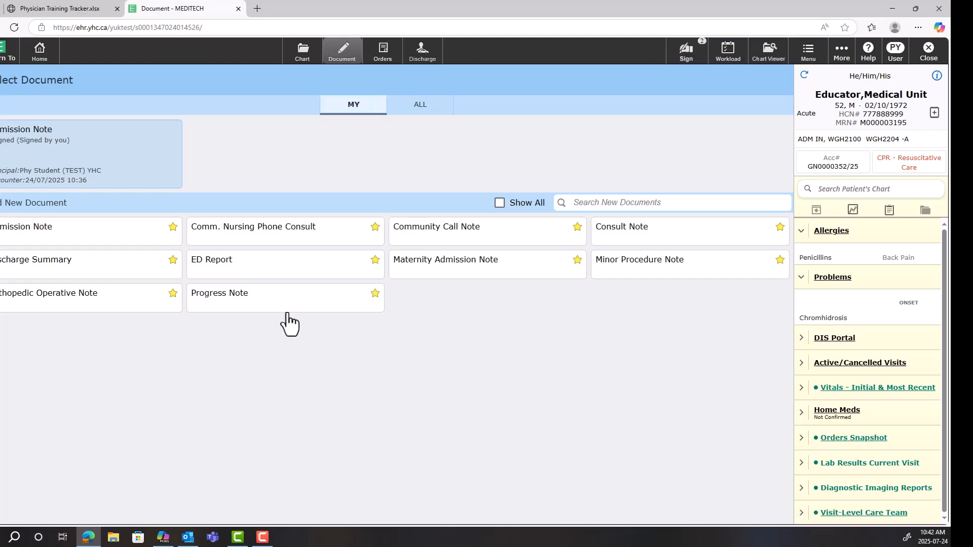
Go to the patient's orders past the missing-weight warning, and view the acetaminophen order's details
click(375, 53)
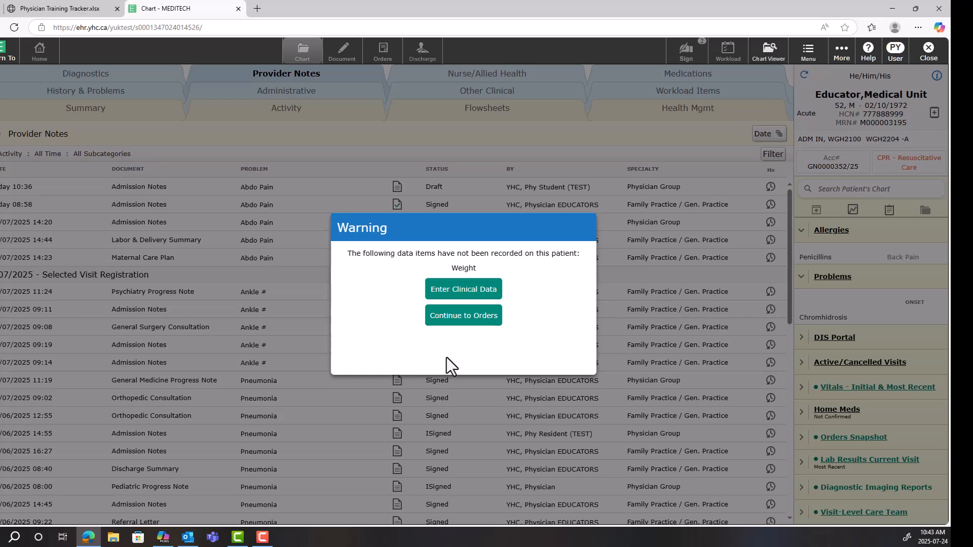
click(440, 325)
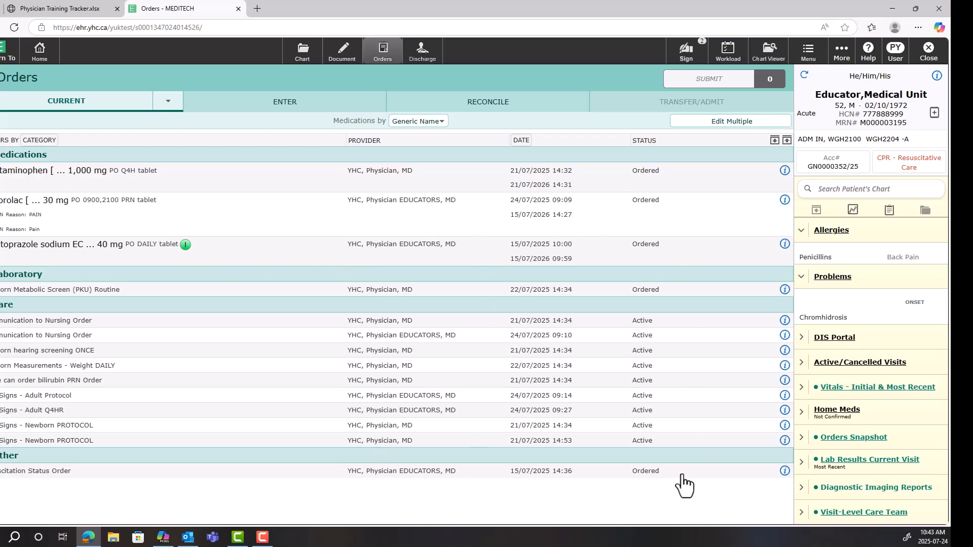
click(785, 172)
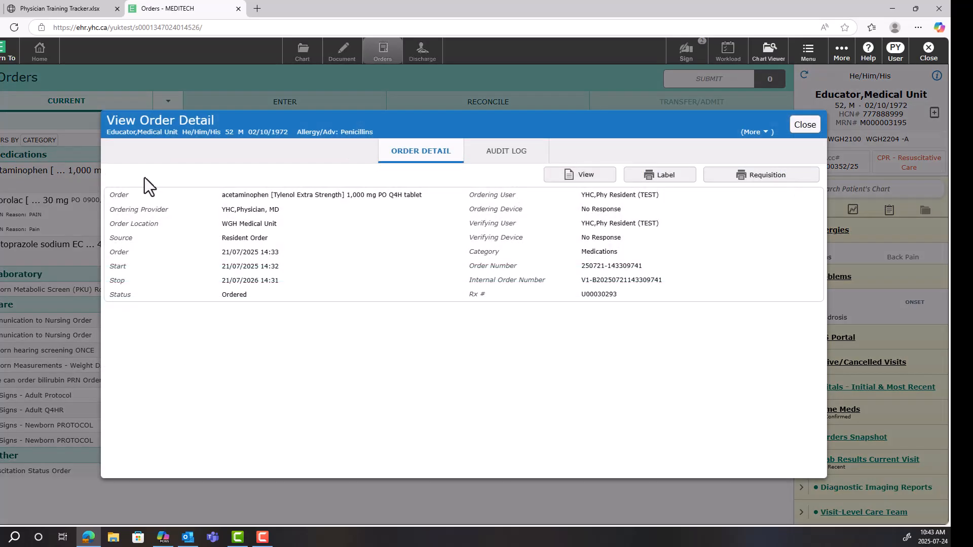
click(811, 127)
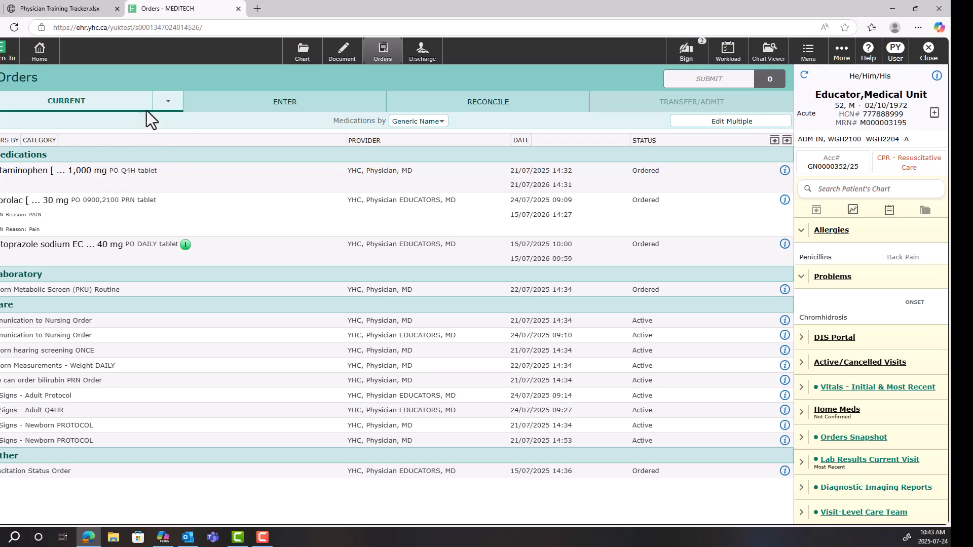
Look at the patient's historical orders and return to the current orders list
click(169, 104)
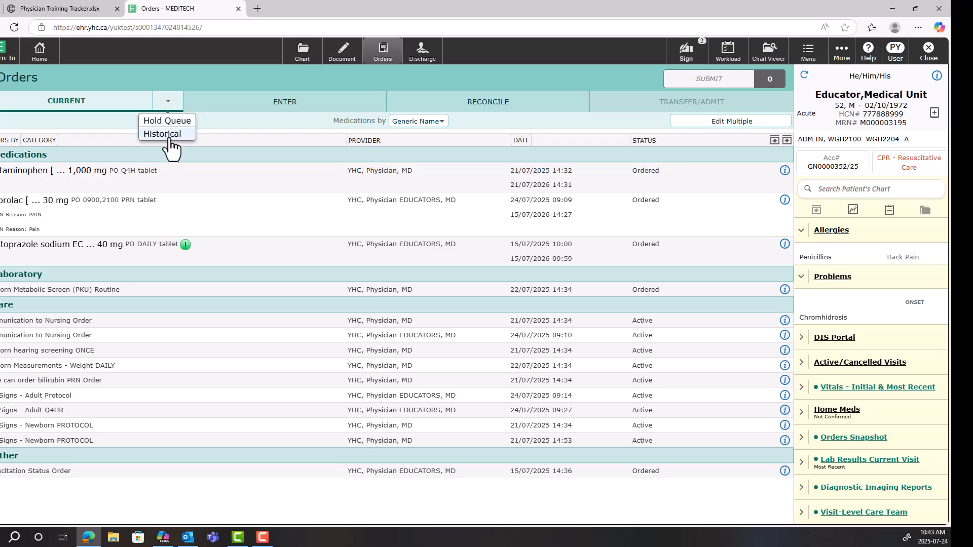
click(170, 136)
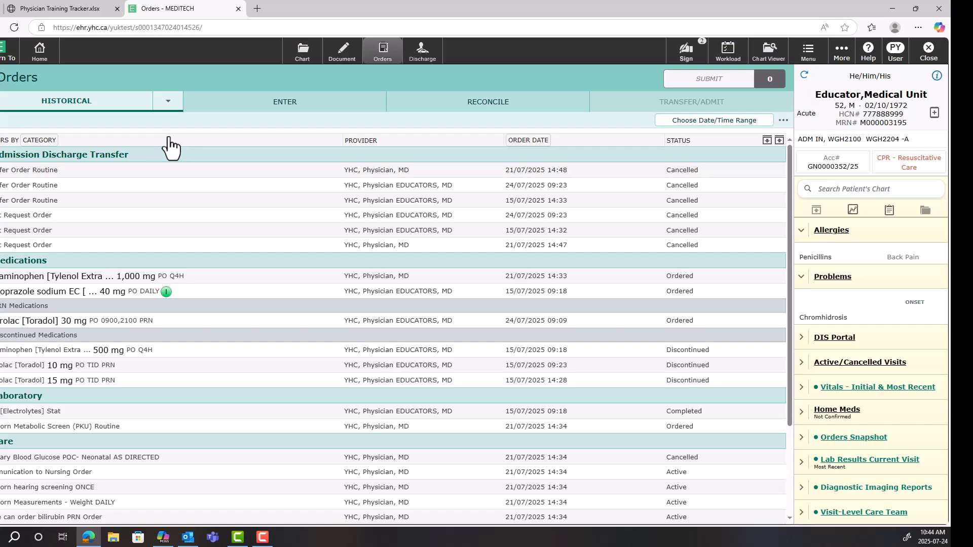
click(167, 104)
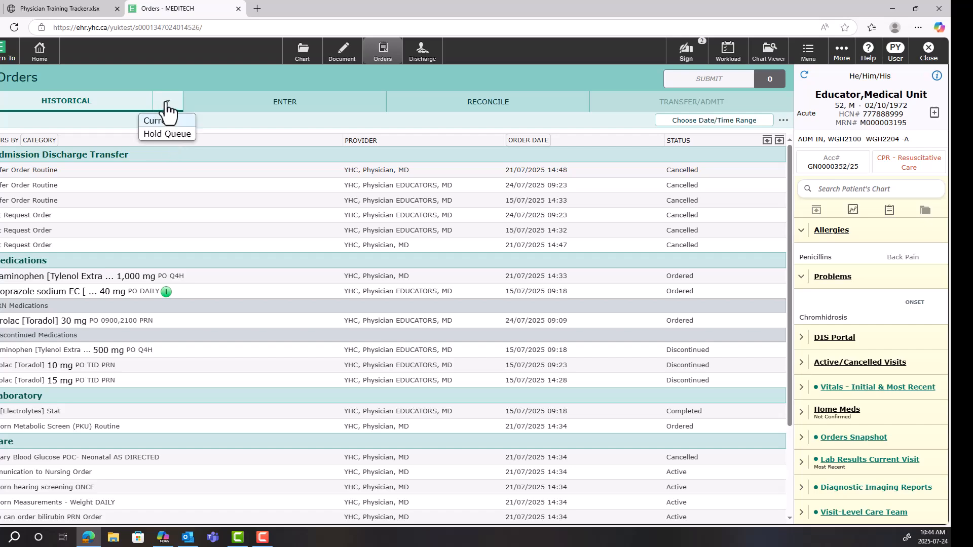
click(171, 125)
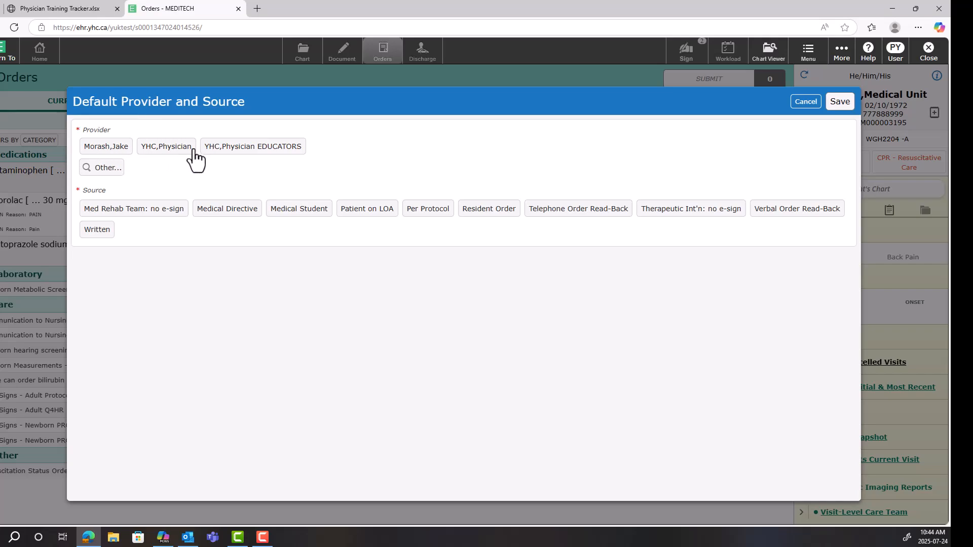
Change the acetaminophen dose to 500 mg, with YHC,Physician EDUCATORS as default provider and Medical Student as source
click(229, 150)
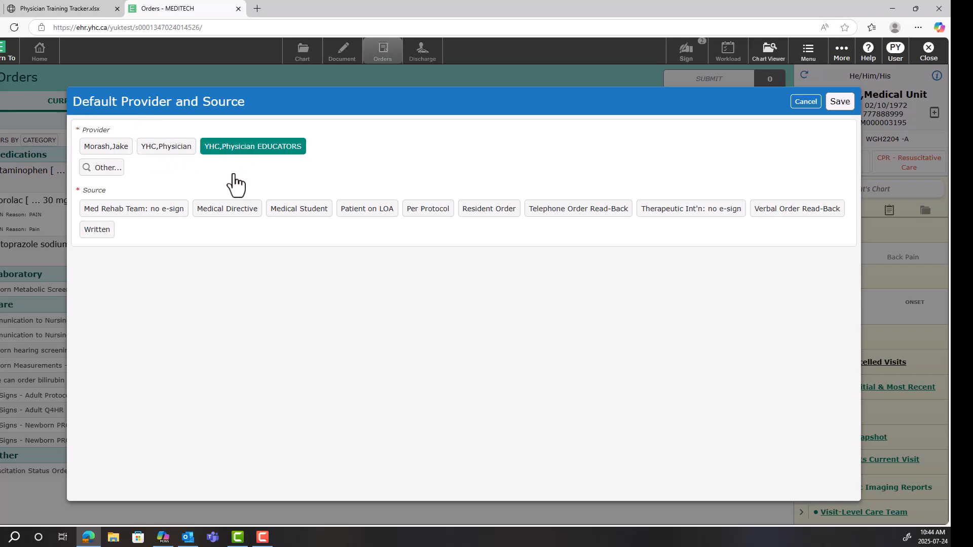
click(302, 223)
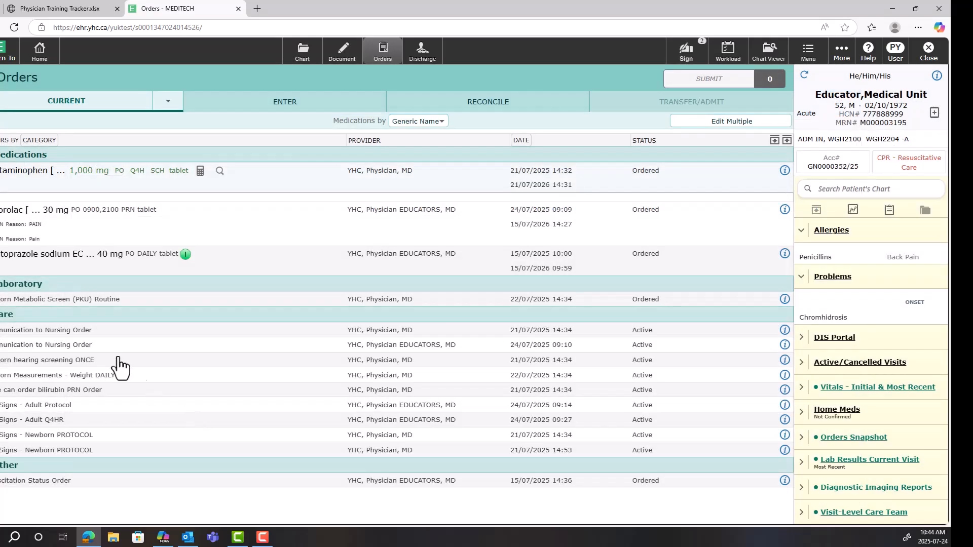
click(82, 175)
click(152, 320)
click(114, 386)
click(114, 387)
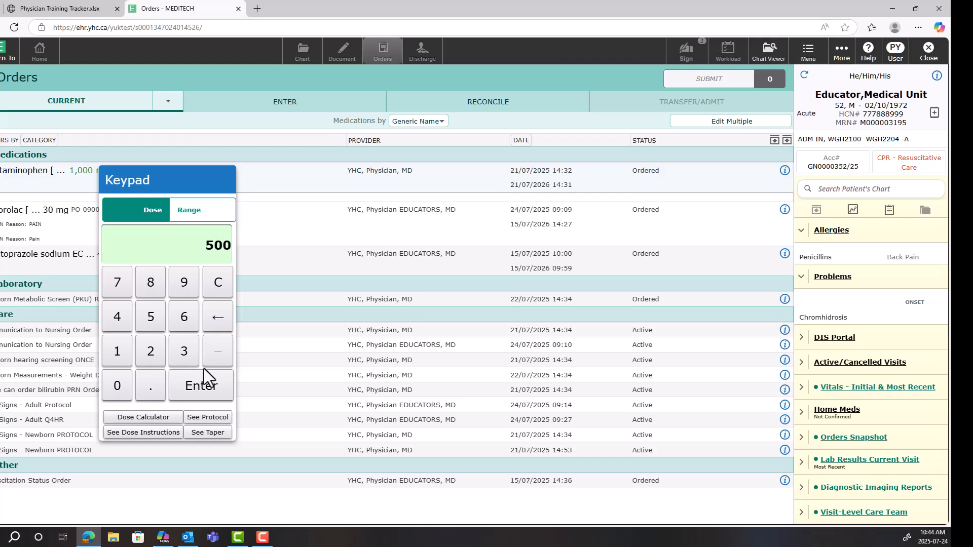
click(203, 387)
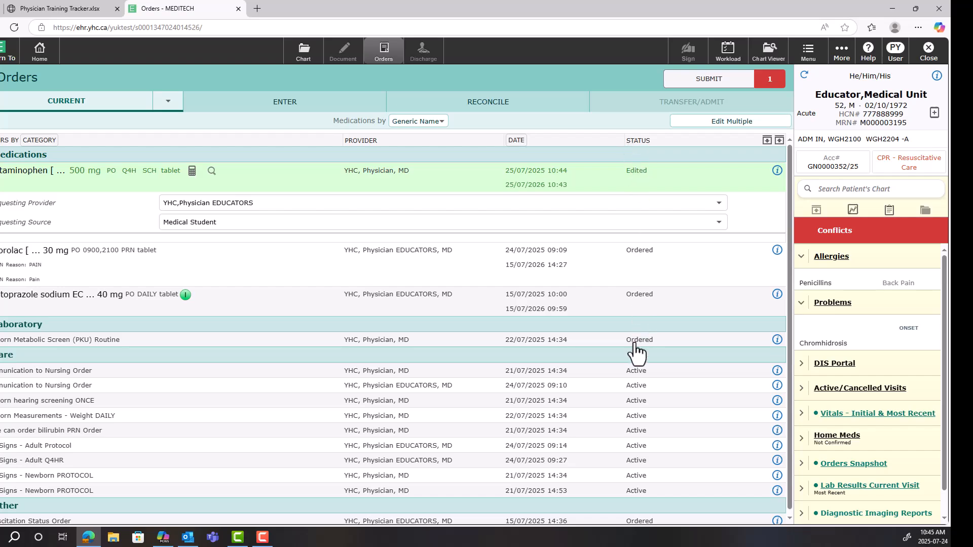
Stop the Communication to Nursing order dated 21/07/2025 with the reason Doctor's Order
click(634, 376)
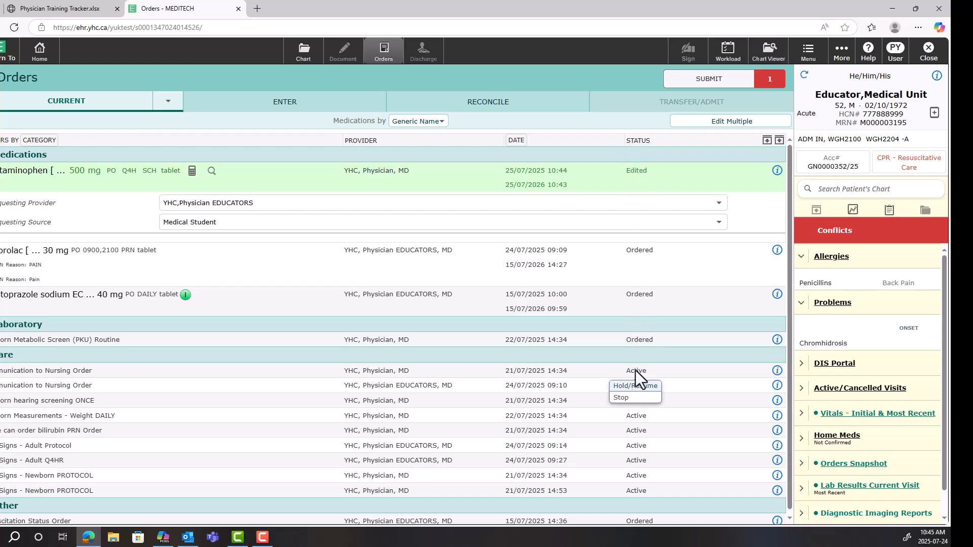
click(635, 399)
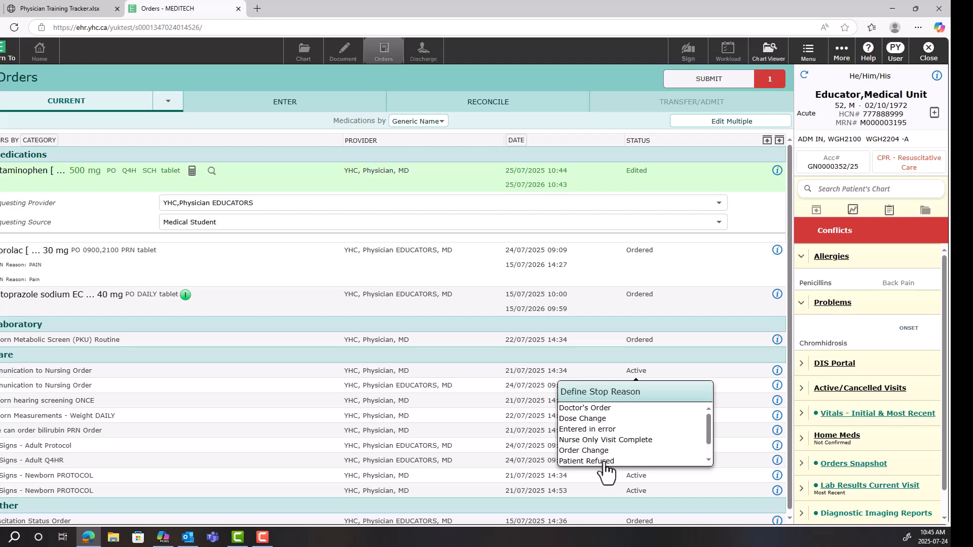
click(601, 410)
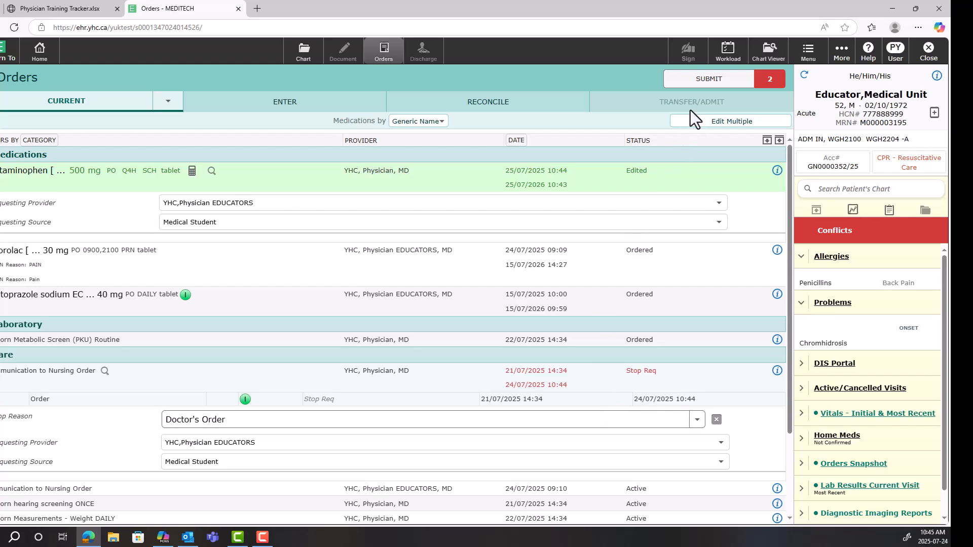
Submit the order changes, erase the conflicting acetaminophen edit, and save the remaining change with the PIN
right_click(728, 90)
key(Escape)
click(717, 94)
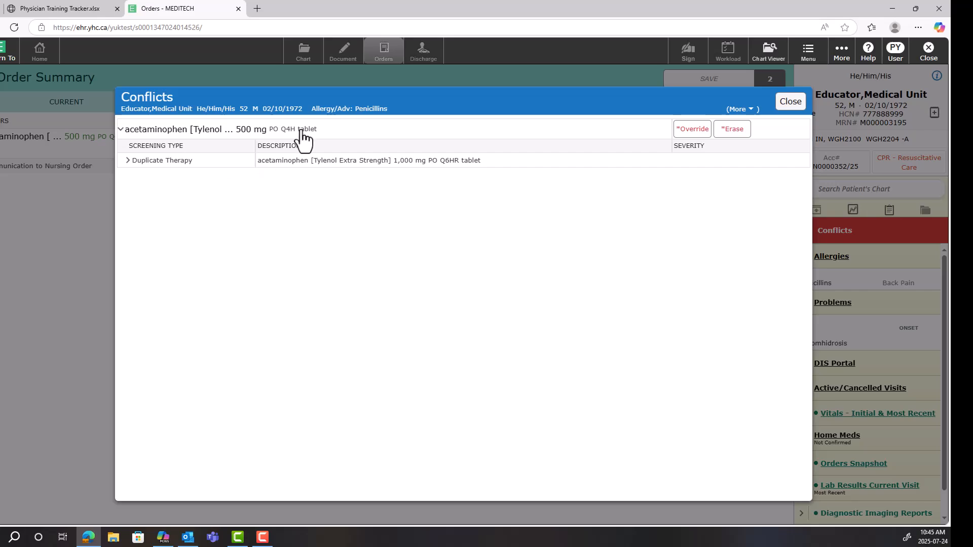
click(734, 130)
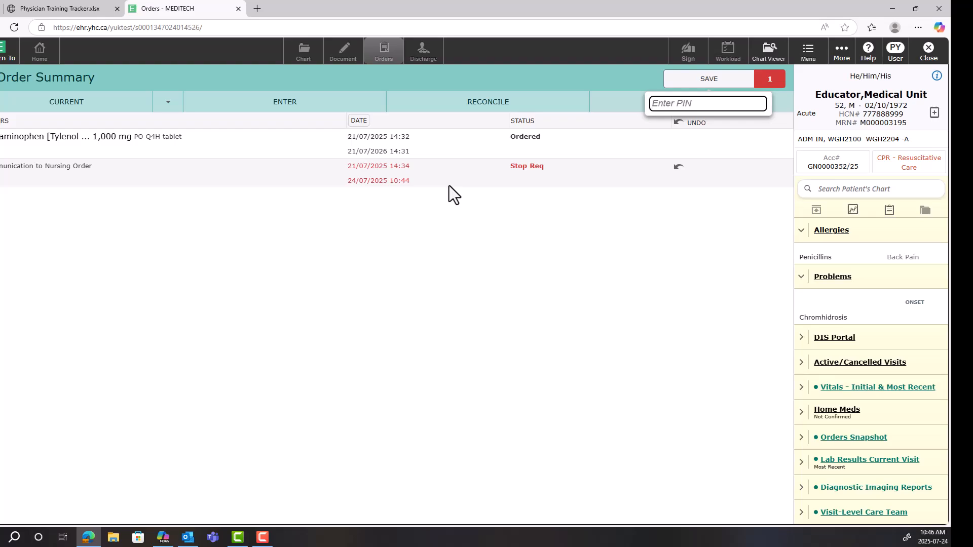
text(••••)
key(Return)
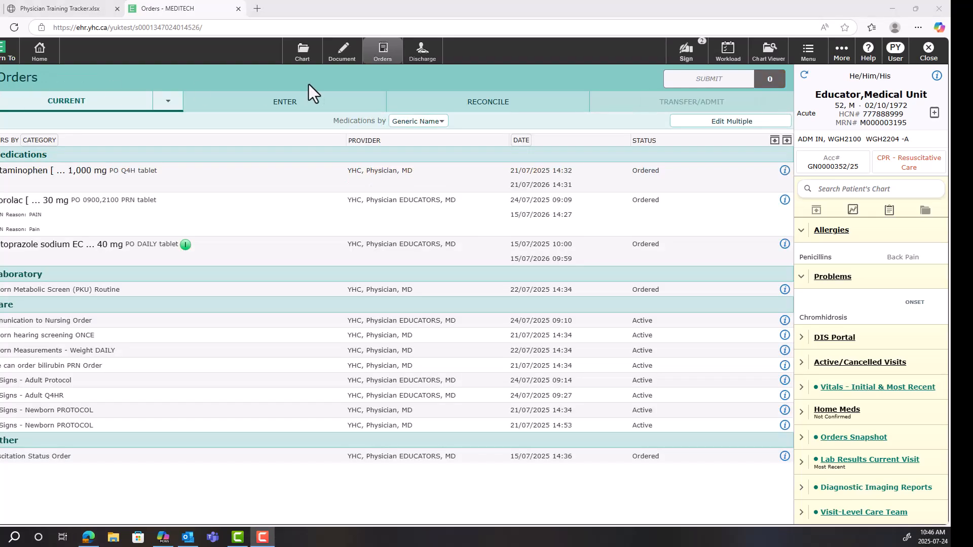
Begin entering new orders with YHC,Physician as the default provider and Medical Student as the source
click(307, 107)
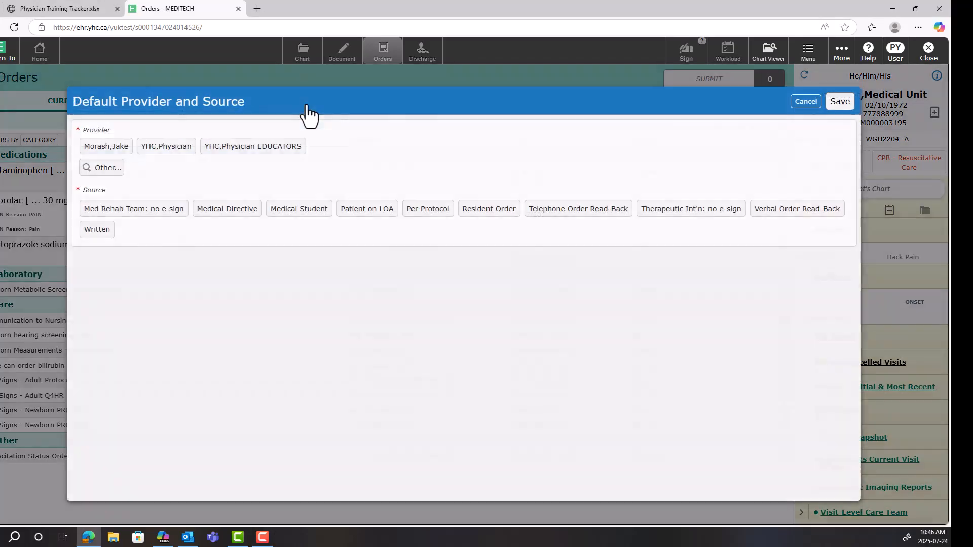
click(171, 150)
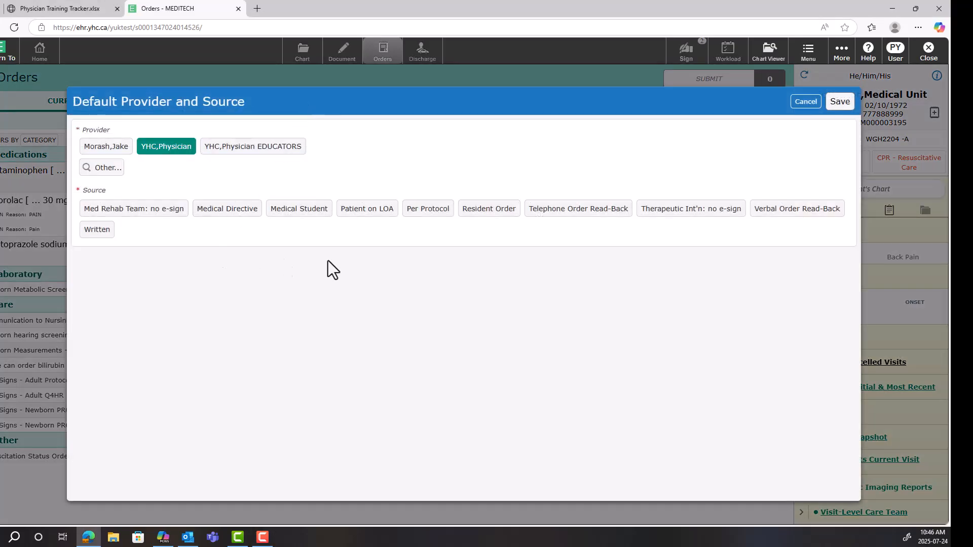
click(296, 210)
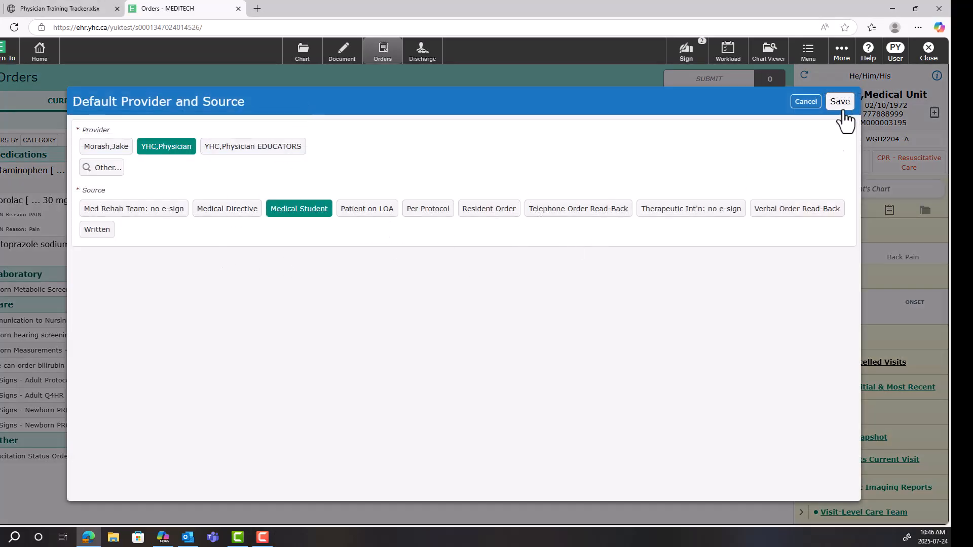
click(842, 105)
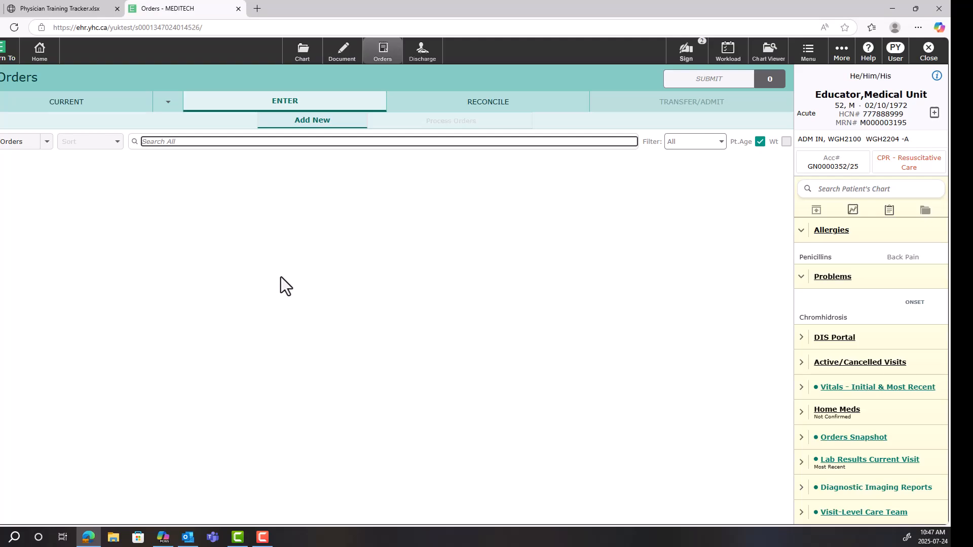
Search the orders for Buscopan and select the hyoscine 10 mg PO TID PRN tablet
text(t)
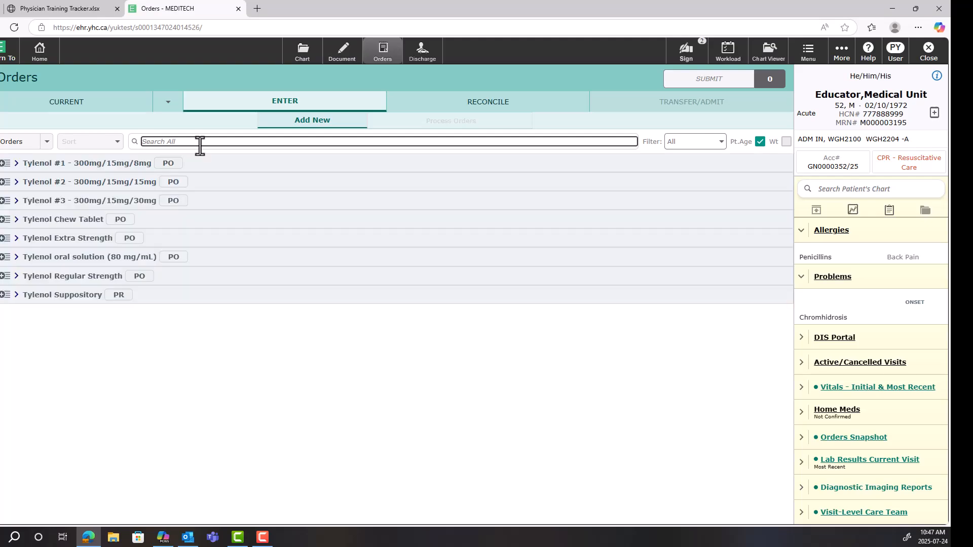
text(busco)
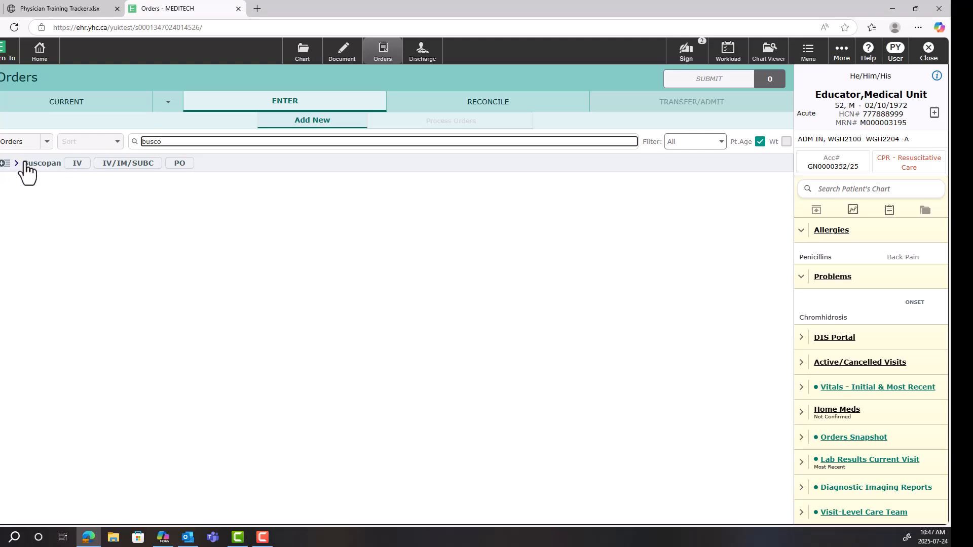
click(25, 163)
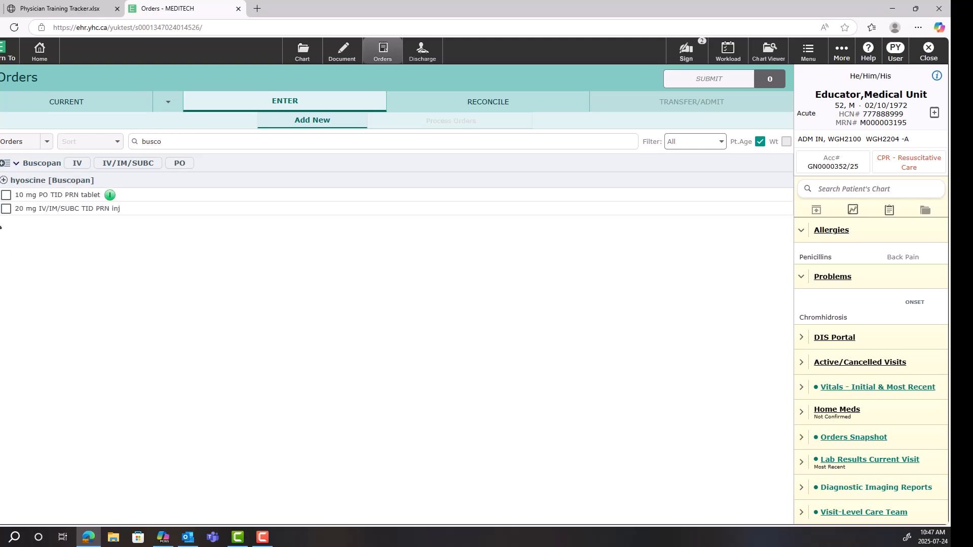
click(6, 196)
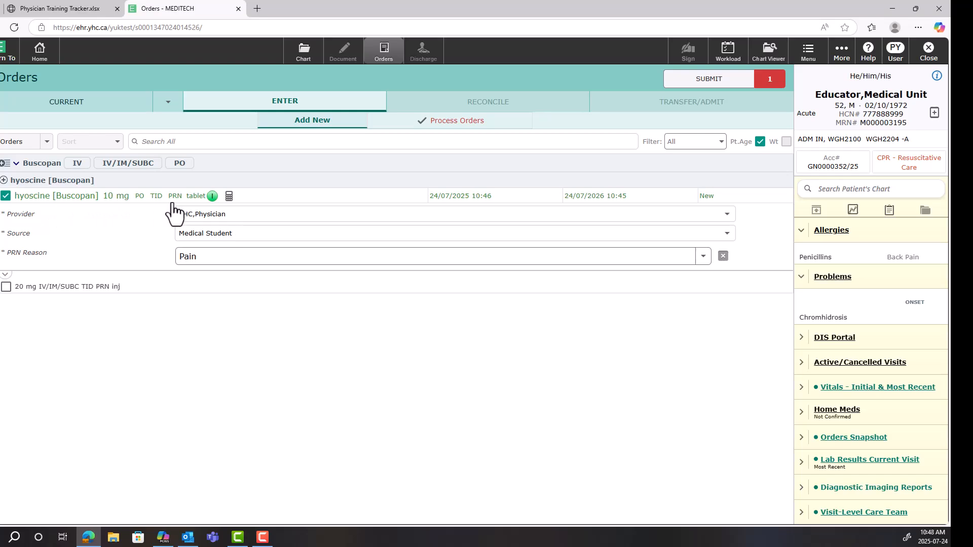
Expand the hyoscine order's full details and set the dose range to 10 - 20 mg
click(5, 277)
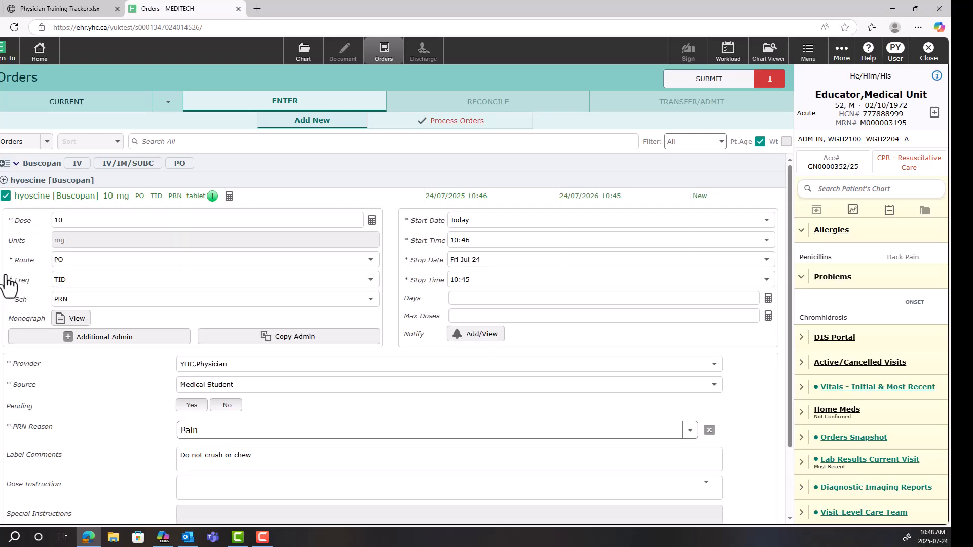
click(91, 222)
click(94, 223)
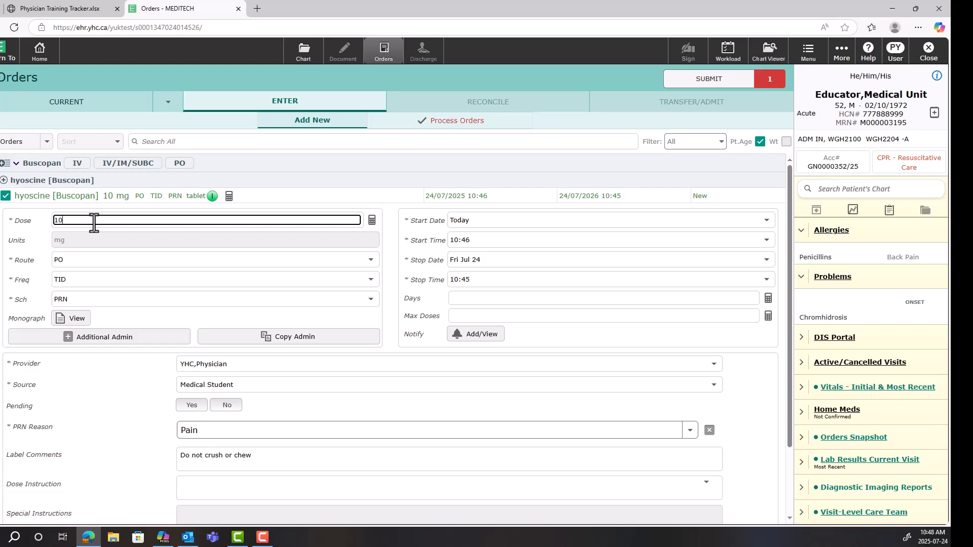
key(BackSpace)
text(0 - 20)
key(Tab)
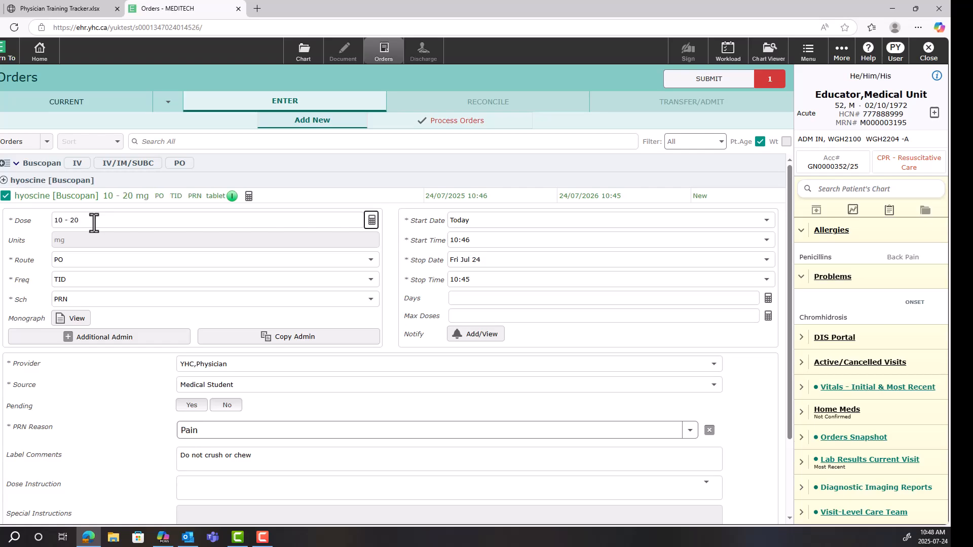
Set the hyoscine order's frequency to BID
click(90, 279)
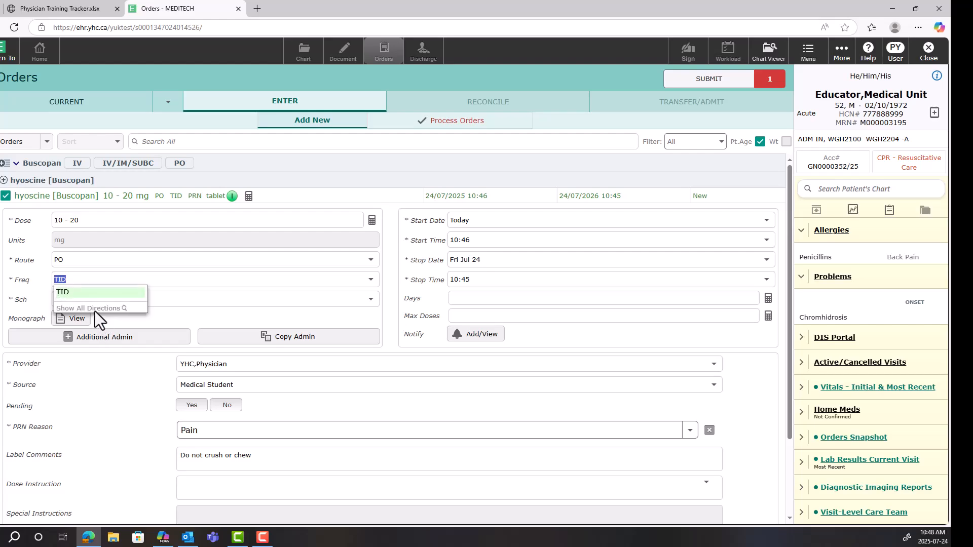
text(BID)
key(Tab)
Set the hyoscine order's frequency to the specific administration times 0900,2100
key(shift+Tab)
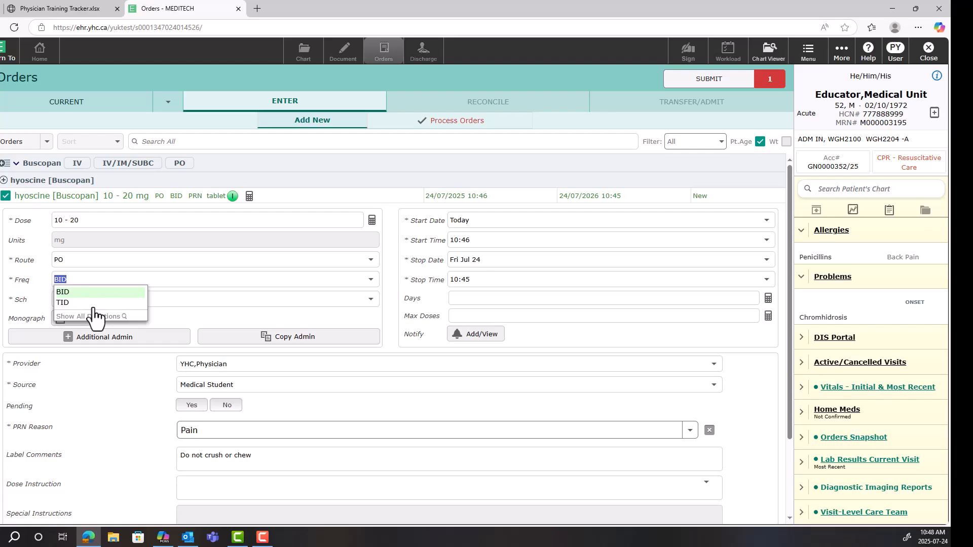
text(0900,2100)
Submit the new hyoscine order and save it from the order summary with the PIN
scroll(105, 251, down, 2)
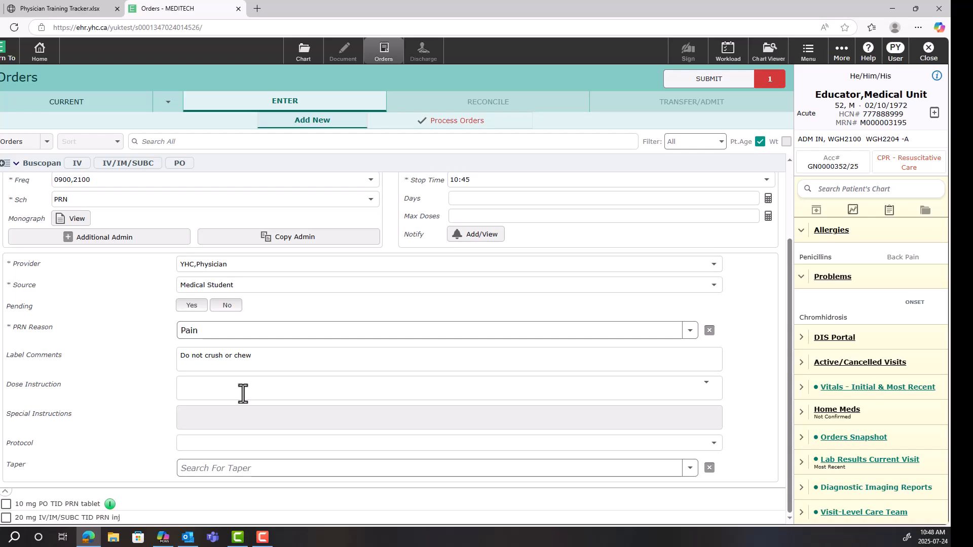
click(738, 83)
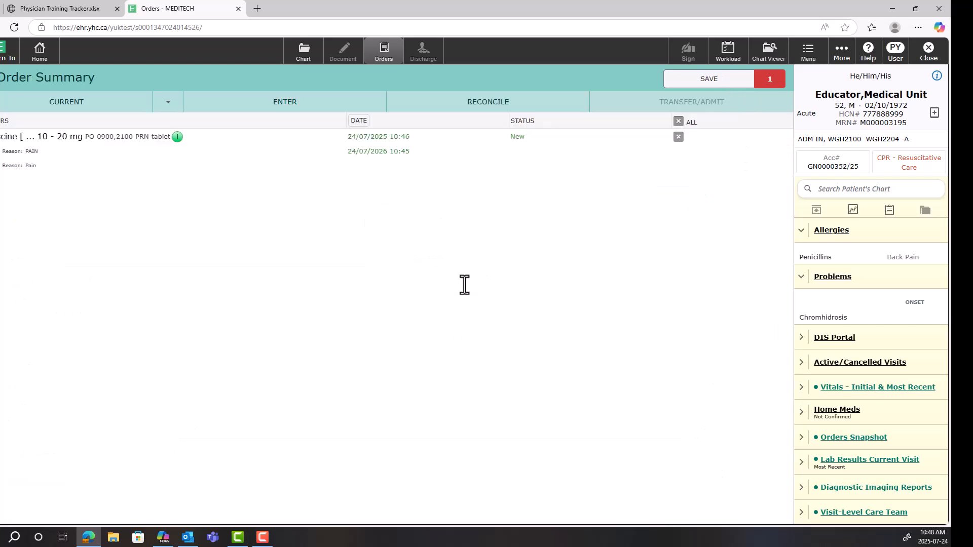
text(****)
key(Return)
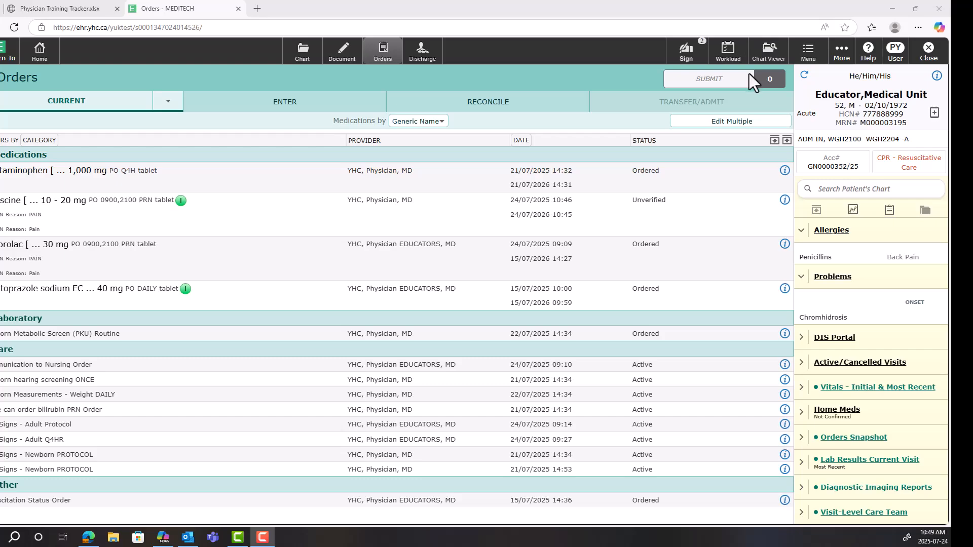
Launch the patient's Chart Viewer and detach it into a separate window over the current orders
click(769, 57)
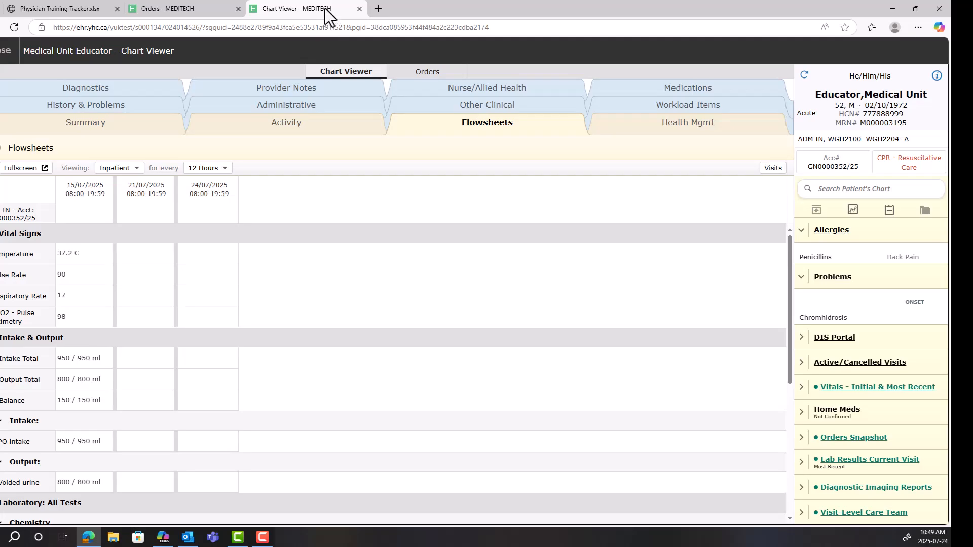
drag(360, 71, 528, 68)
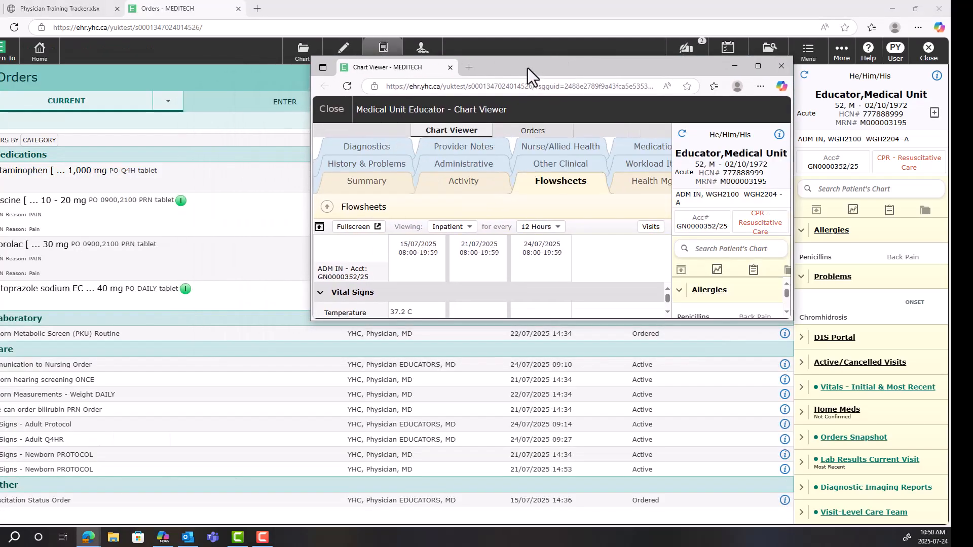